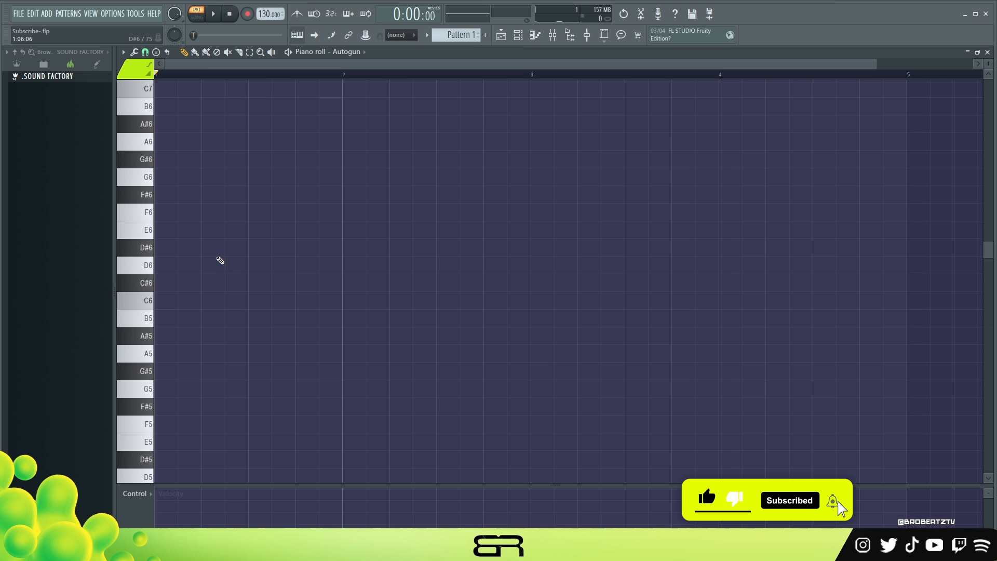
# Step: Place short D6 notes on all four beats of bar 1 and duplicate them across bar 2
pyautogui.click(166, 265)
pyautogui.click(214, 265)
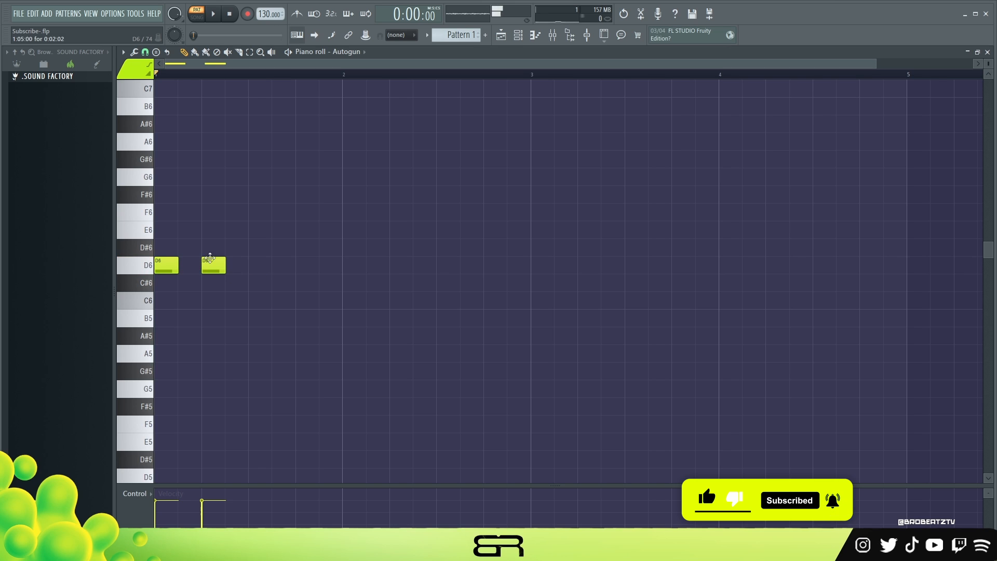
pyautogui.click(260, 265)
pyautogui.click(303, 265)
pyautogui.keyDown('ctrl'); pyautogui.moveTo(299, 262); pyautogui.dragTo(358, 277); pyautogui.keyUp('ctrl')
pyautogui.rightClick(379, 225)
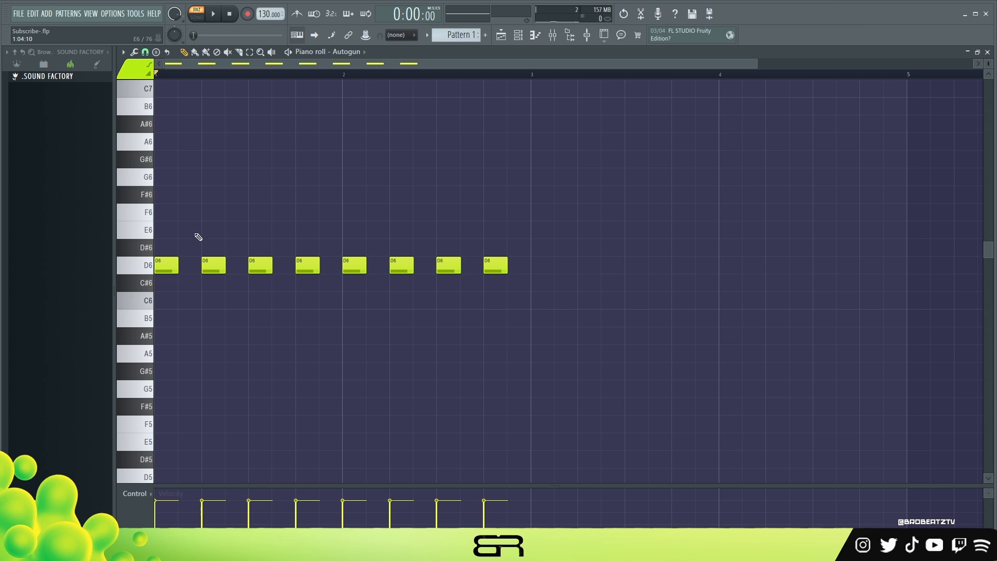
# Step: Try time-range selections from bar 1 on the timeline, clear them, and play the repeated D6 notes from the start
pyautogui.doubleClick(196, 76)
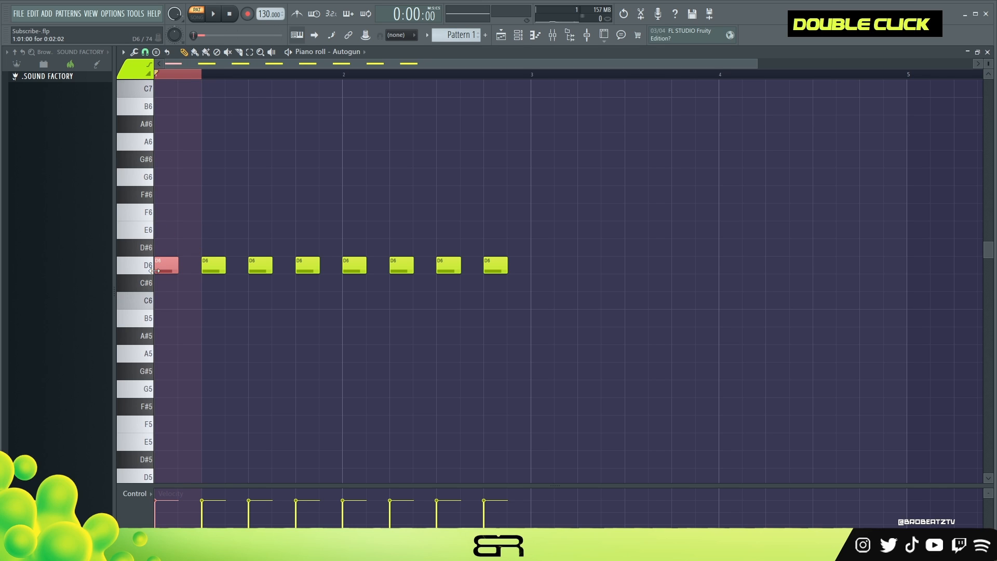
pyautogui.click(206, 75)
pyautogui.moveTo(207, 75); pyautogui.dragTo(442, 86)
pyautogui.doubleClick(226, 76)
pyautogui.click(156, 76)
pyautogui.press('space')
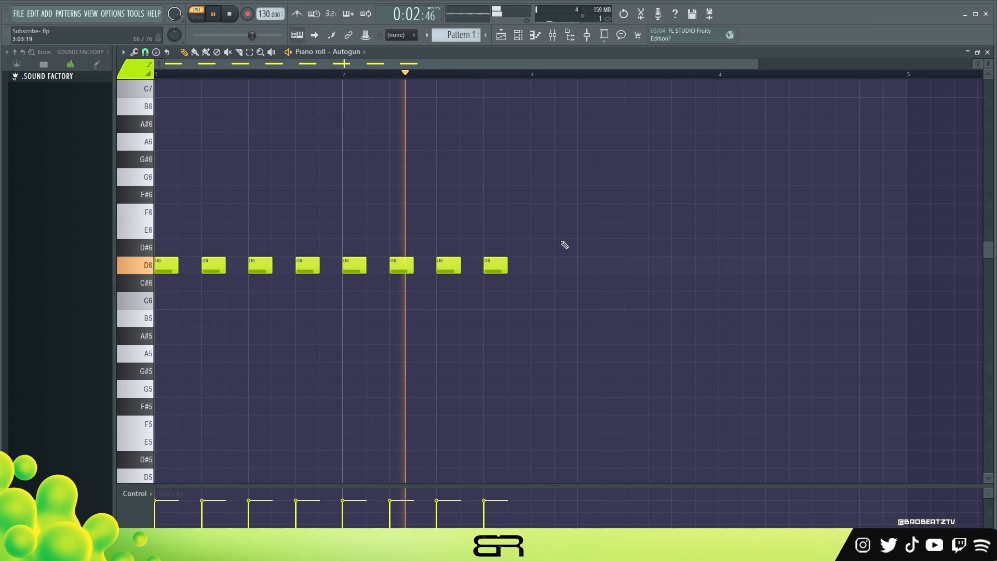
pyautogui.press('space')
pyautogui.keyDown('ctrl'); pyautogui.moveTo(426, 321); pyautogui.dragTo(524, 264); pyautogui.keyUp('ctrl')
pyautogui.rightClick(585, 275)
pyautogui.keyDown('ctrl'); pyautogui.moveTo(237, 224); pyautogui.dragTo(637, 271); pyautogui.keyUp('ctrl')
pyautogui.rightClick(546, 301)
pyautogui.keyDown('ctrl'); pyautogui.moveTo(156, 241); pyautogui.dragTo(512, 285); pyautogui.keyUp('ctrl')
pyautogui.rightClick(495, 322)
pyautogui.keyDown('ctrl'); pyautogui.moveTo(493, 155); pyautogui.dragTo(199, 312); pyautogui.keyUp('ctrl')
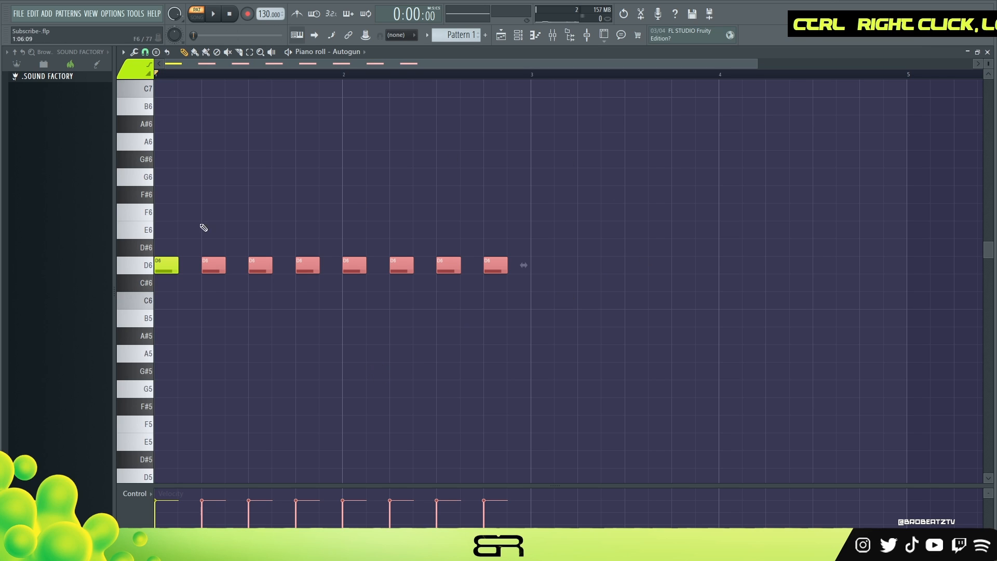
pyautogui.rightClick(208, 303)
# Step: Move the beat 2 D6 notes of both bars half a beat later and play the two-bar pattern as a loop
pyautogui.keyDown('ctrl'); pyautogui.click(208, 266); pyautogui.keyUp('ctrl')
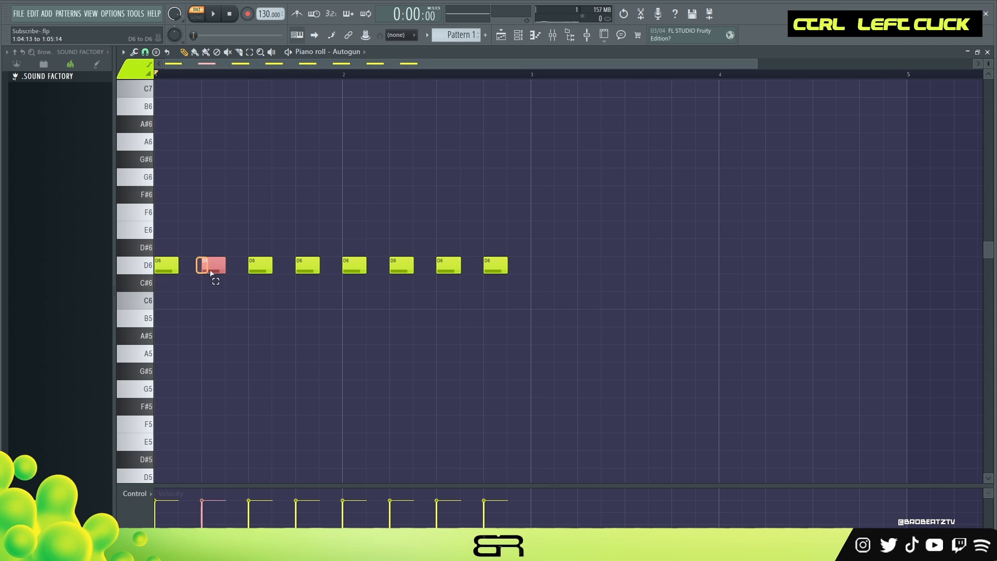
pyautogui.keyDown('ctrl'); pyautogui.keyDown('shift'); pyautogui.click(396, 265); pyautogui.keyUp('shift'); pyautogui.keyUp('ctrl')
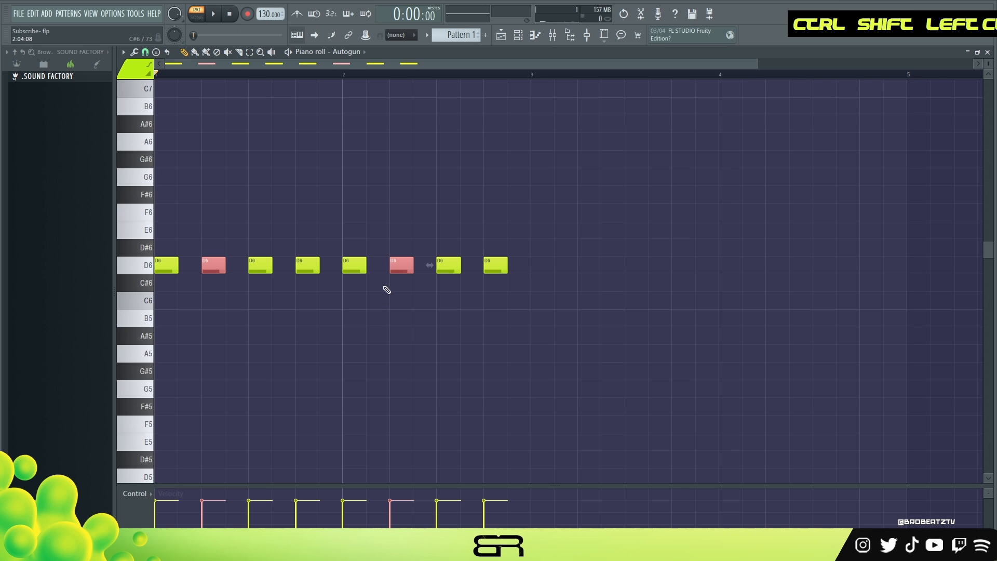
pyautogui.moveTo(399, 267); pyautogui.dragTo(421, 273)
pyautogui.press('space')
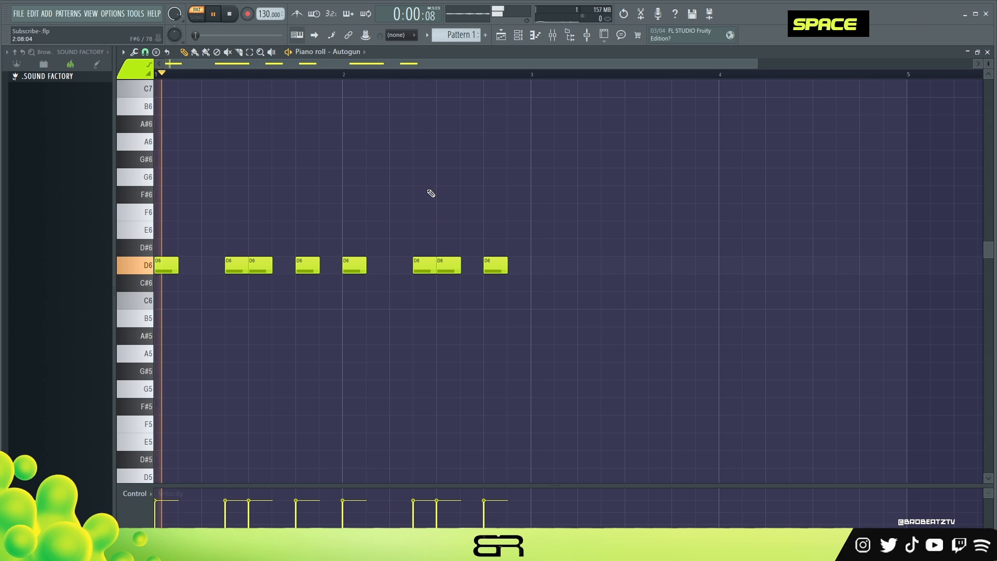
pyautogui.hotkey('ctrl', 'a')
pyautogui.rightClick(454, 183)
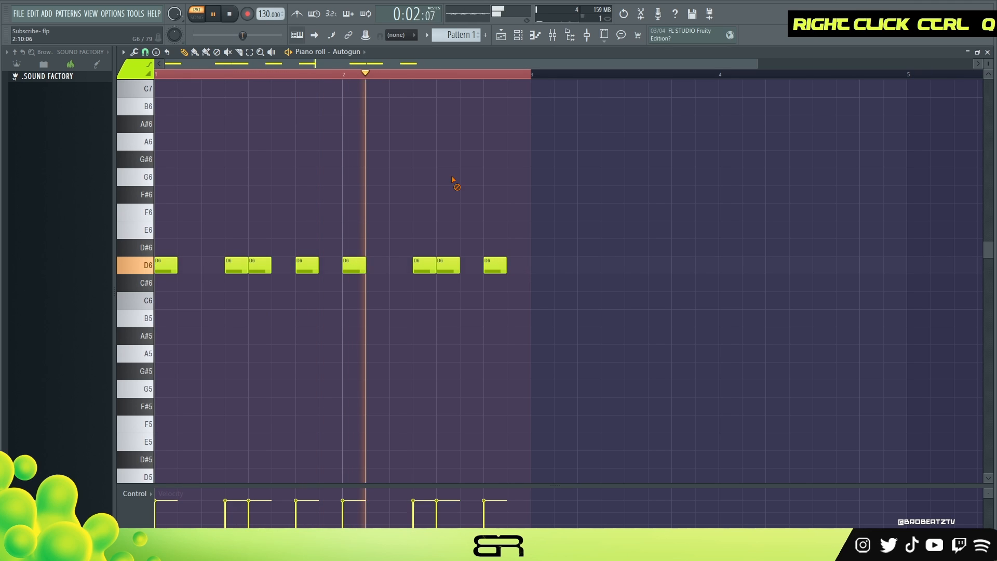
pyautogui.press('space')
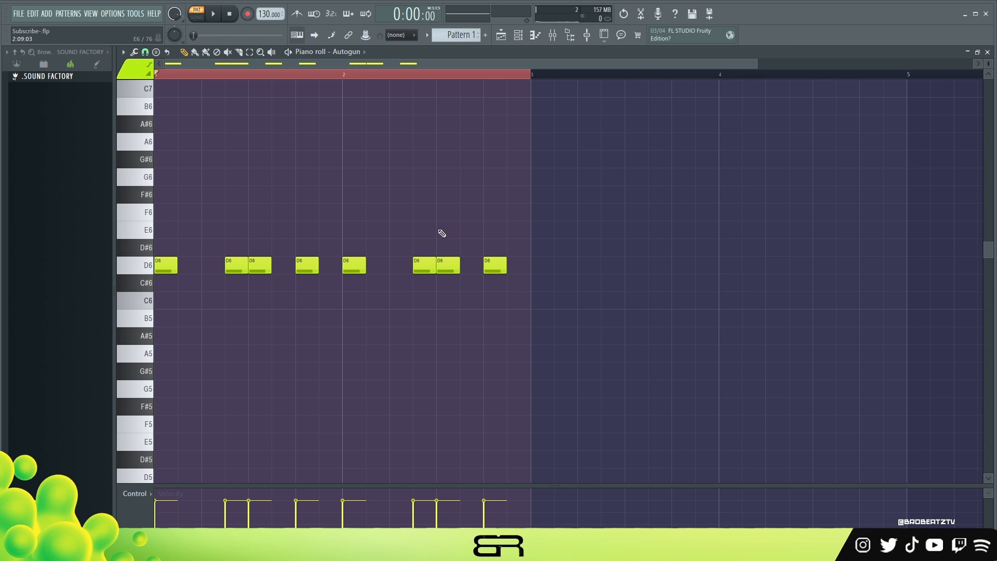
# Step: Delete every D6 note except the ones at the starts of bars 1 and 2
pyautogui.moveTo(556, 186); pyautogui.dragTo(208, 322)
pyautogui.rightClick(519, 311)
pyautogui.rightClick(237, 266)
pyautogui.rightClick(424, 265)
pyautogui.rightClick(448, 265)
pyautogui.rightClick(495, 265)
pyautogui.rightClick(260, 266)
pyautogui.rightClick(307, 266)
# Step: Complete the one-bar D6, F6 and A6 chords in bars 1 and 2, and lower bar 2's chord to A5, C6 and E6
pyautogui.keyDown('ctrl'); pyautogui.moveTo(426, 297); pyautogui.dragTo(154, 136); pyautogui.keyUp('ctrl')
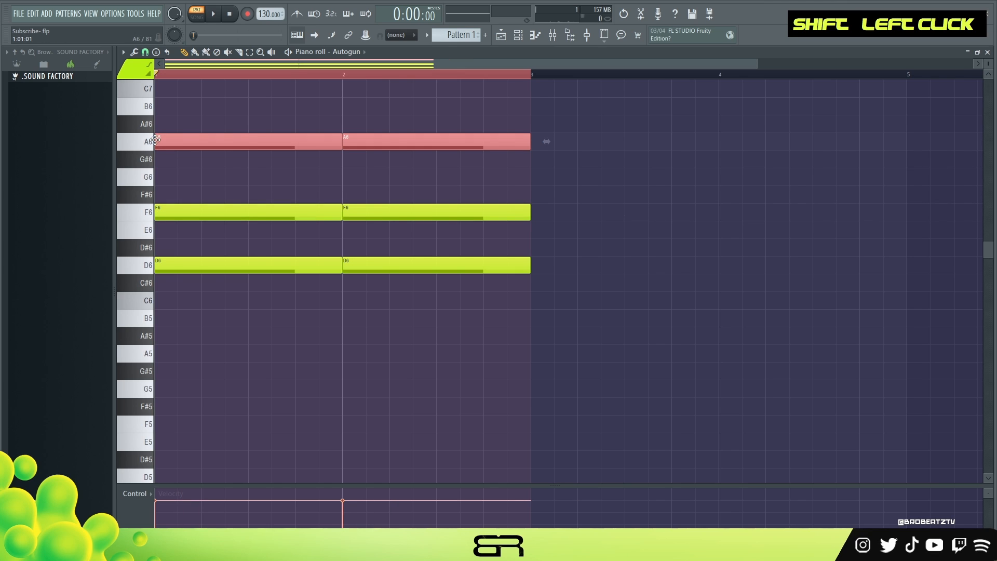
pyautogui.keyDown('ctrl'); pyautogui.click(235, 217); pyautogui.keyUp('ctrl')
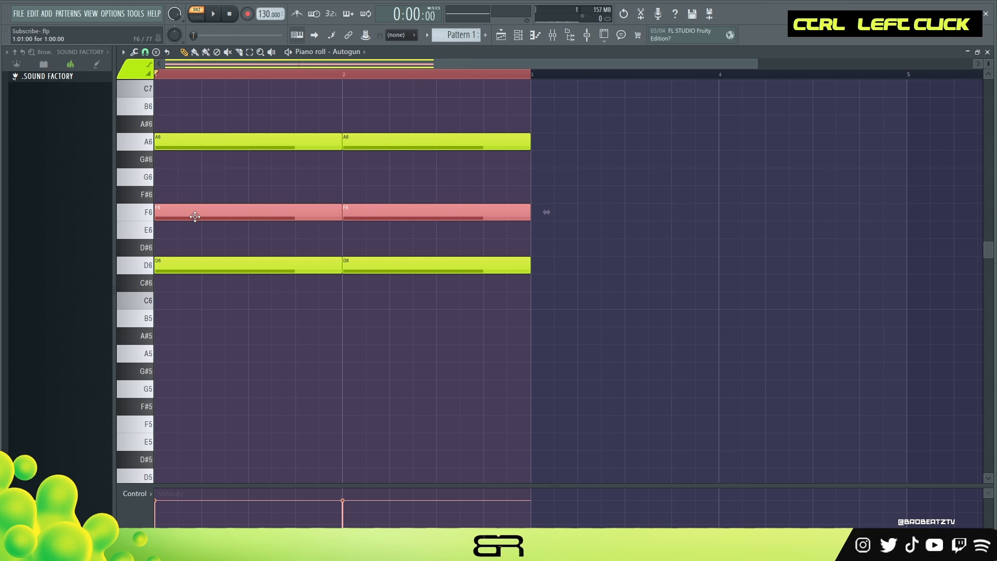
pyautogui.keyDown('ctrl'); pyautogui.moveTo(419, 98); pyautogui.dragTo(393, 276); pyautogui.keyUp('ctrl')
pyautogui.hotkey('shift', 'Down')
pyautogui.hotkey('shift', 'Down')
pyautogui.hotkey('shift', 'Down')
pyautogui.hotkey('shift', 'Down')
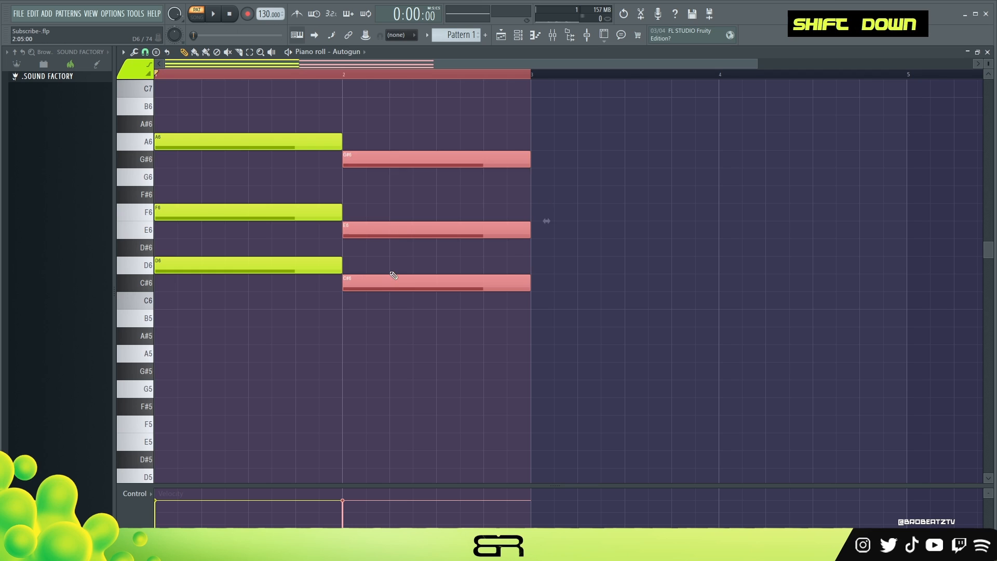
pyautogui.hotkey('shift', 'Down')
pyautogui.rightClick(274, 118)
# Step: Play the two one-bar chords to hear the progression
pyautogui.doubleClick(203, 73)
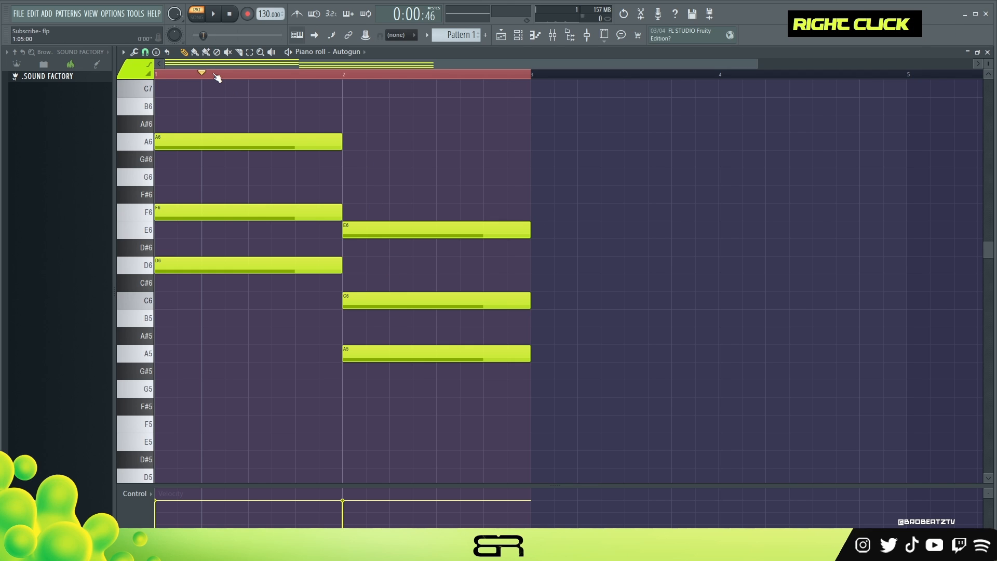
pyautogui.press('space')
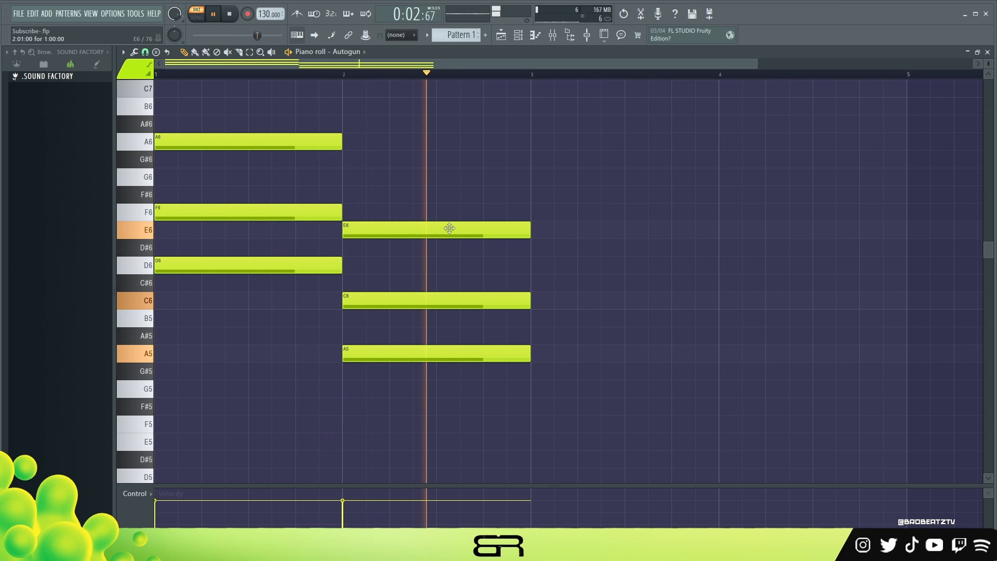
pyautogui.press('space')
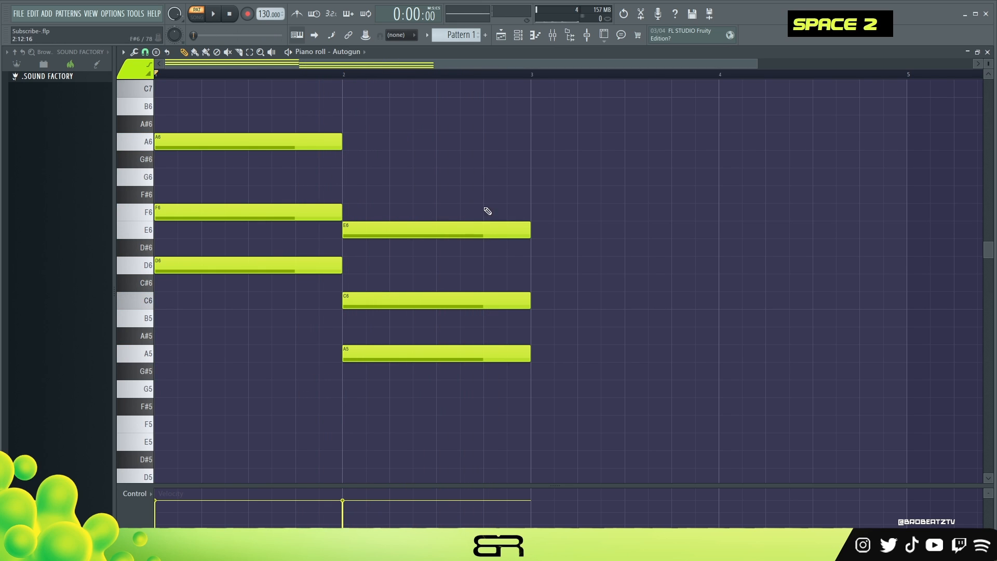
# Step: Move the change between the two chords to beat 4 of bar 1, play it, and move the change to beat 2 of bar 2
pyautogui.moveTo(342, 212); pyautogui.dragTo(296, 212)
pyautogui.press('space')
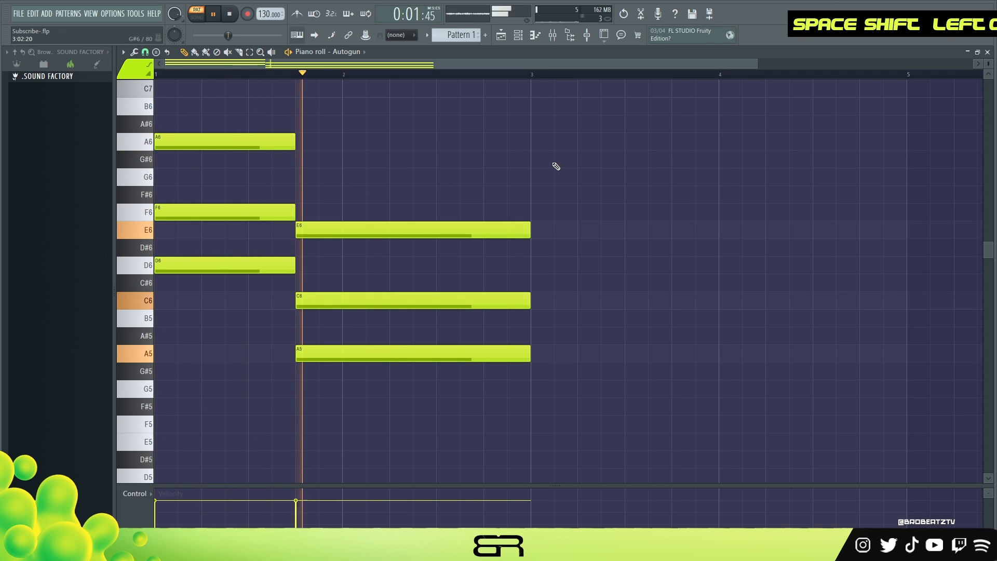
pyautogui.press('space')
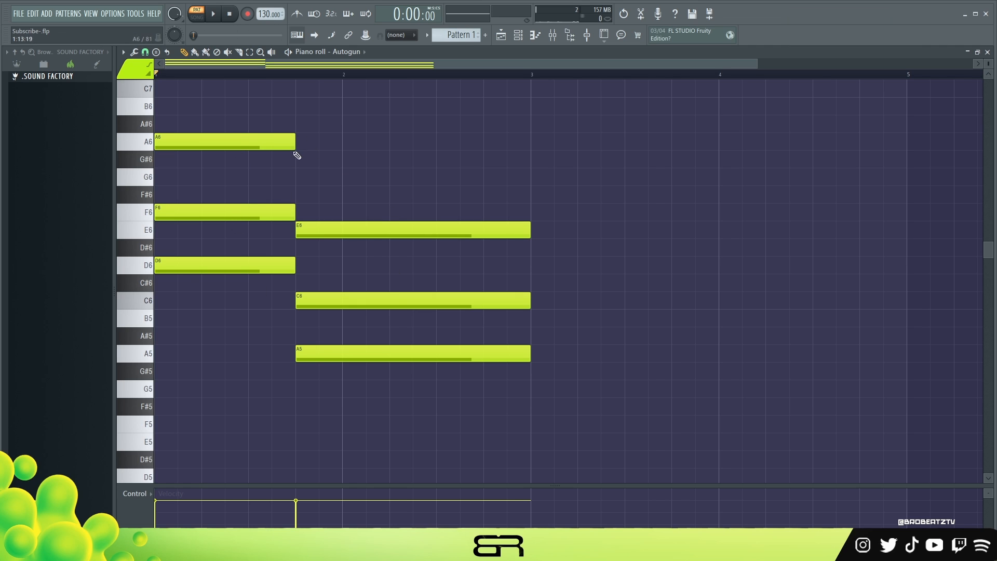
pyautogui.moveTo(294, 210); pyautogui.dragTo(390, 210)
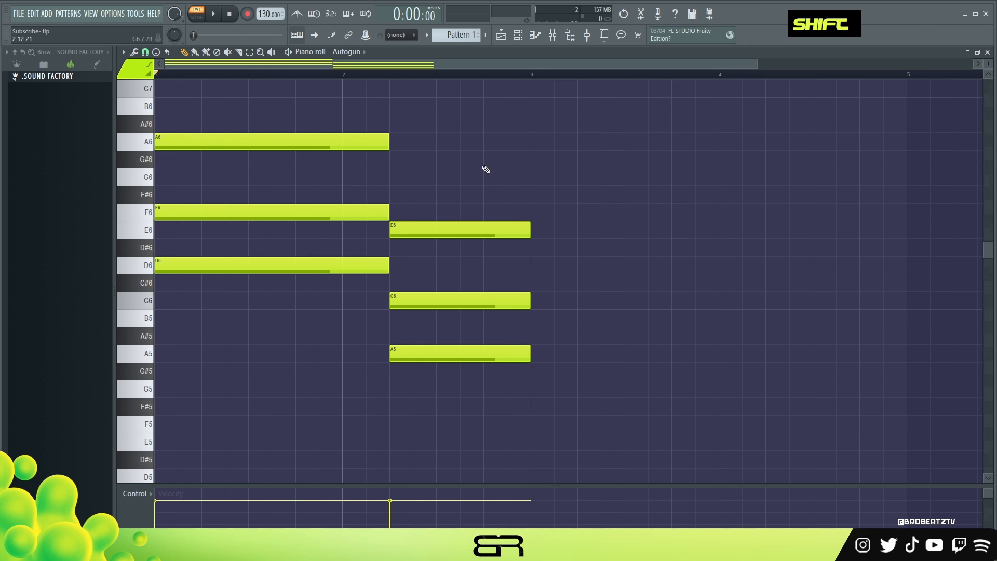
# Step: Delete all notes of both sustained chords from the piano roll
pyautogui.rightClick(474, 184)
pyautogui.rightClick(453, 353)
pyautogui.rightClick(450, 300)
pyautogui.rightClick(442, 230)
pyautogui.rightClick(359, 141)
pyautogui.rightClick(332, 212)
pyautogui.rightClick(322, 265)
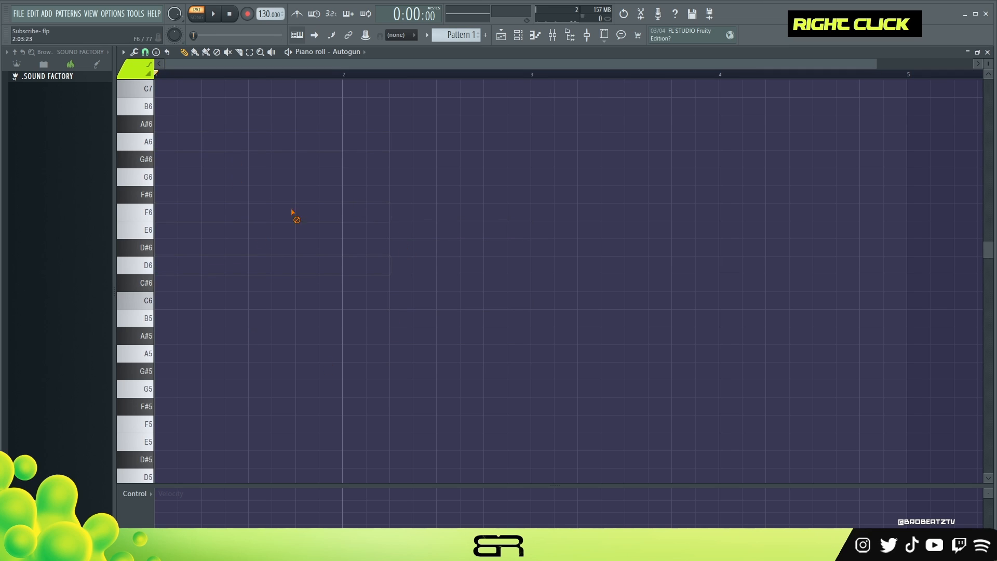
# Step: Place half-beat D6 notes on all four beats of bar 1
pyautogui.click(221, 271)
pyautogui.moveTo(221, 271); pyautogui.dragTo(175, 271)
pyautogui.moveTo(341, 268); pyautogui.dragTo(178, 269)
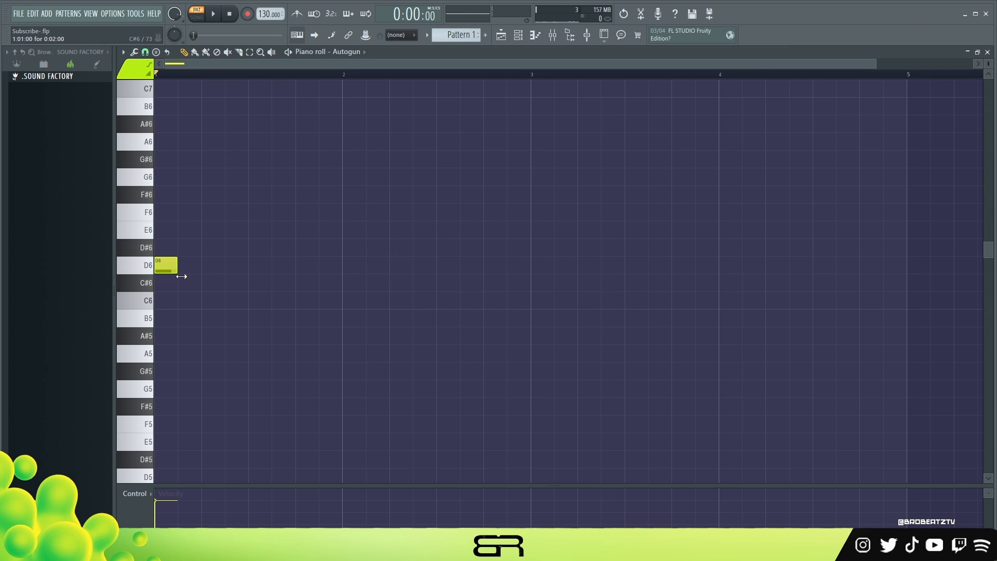
pyautogui.click(210, 265)
pyautogui.click(257, 265)
pyautogui.click(305, 265)
# Step: Stack copies of the D6 notes into repeated A#5, D6, F6 and A6 chords in bar 1 and play them
pyautogui.moveTo(383, 240)
pyautogui.mouseDown()
pyautogui.moveTo(208, 270)
pyautogui.moveTo(156, 262)
pyautogui.moveTo(207, 263)
pyautogui.moveTo(173, 256)
pyautogui.moveTo(168, 190)
pyautogui.mouseUp()
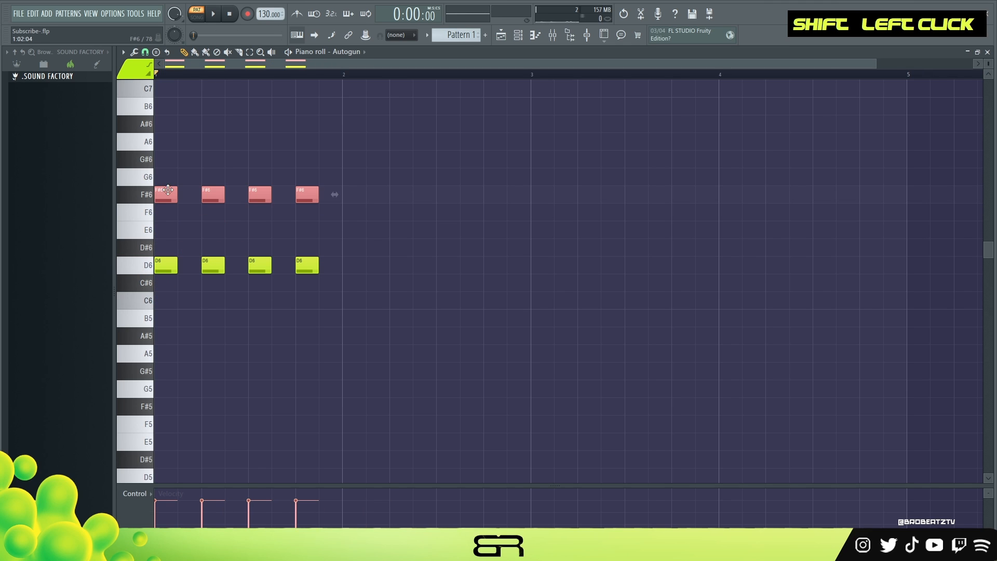
pyautogui.moveTo(339, 181); pyautogui.dragTo(164, 338)
pyautogui.rightClick(246, 212)
pyautogui.moveTo(339, 248); pyautogui.dragTo(149, 279)
pyautogui.moveTo(164, 265)
pyautogui.mouseDown()
pyautogui.moveTo(176, 223)
pyautogui.moveTo(156, 196)
pyautogui.mouseUp()
pyautogui.moveTo(339, 284)
pyautogui.mouseDown()
pyautogui.moveTo(159, 263)
pyautogui.moveTo(154, 142)
pyautogui.mouseUp()
pyautogui.press('space')
pyautogui.press('space')
# Step: Duplicate bar 1's chord stabs into bar 2 and transpose all the notes down three semitones
pyautogui.moveTo(385, 98); pyautogui.dragTo(110, 391)
pyautogui.moveTo(163, 342); pyautogui.dragTo(344, 342)
pyautogui.moveTo(600, 379)
pyautogui.mouseDown()
pyautogui.moveTo(209, 173)
pyautogui.moveTo(126, 100)
pyautogui.mouseUp()
pyautogui.hotkey('shift', 'Down')
pyautogui.hotkey('shift', 'Down')
pyautogui.hotkey('shift', 'Down')
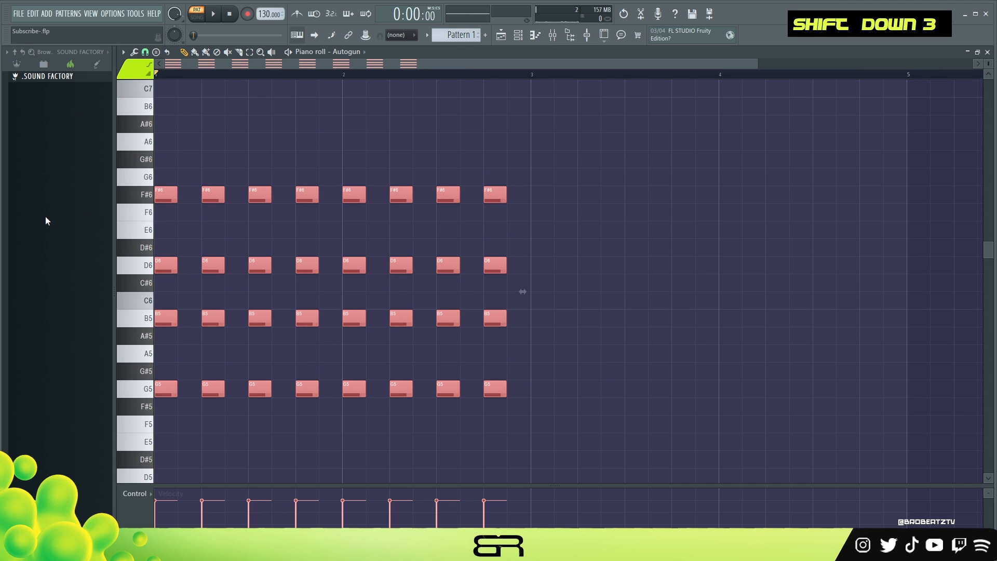
# Step: Duplicate the two bars of chords into bars 3 and 4 and lower the copies to D5, F#5, A5 and C#6
pyautogui.moveTo(161, 199); pyautogui.dragTo(538, 242)
pyautogui.hotkey('shift', 'Down')
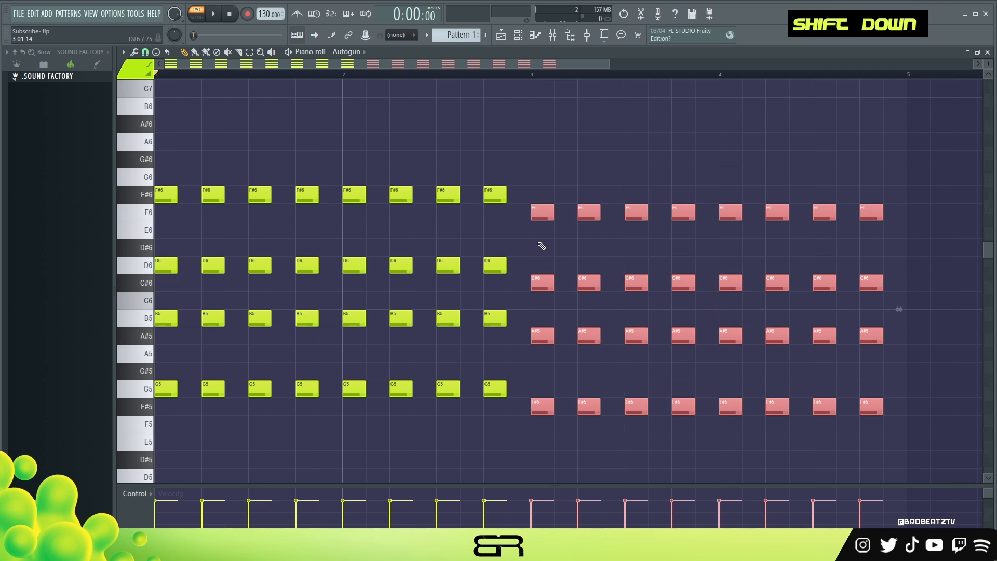
pyautogui.hotkey('shift', 'Down')
pyautogui.hotkey('shift', 'Down')
pyautogui.hotkey('shift', 'Down')
pyautogui.hotkey('shift', 'Down')
pyautogui.scroll(-3, 611, 250)
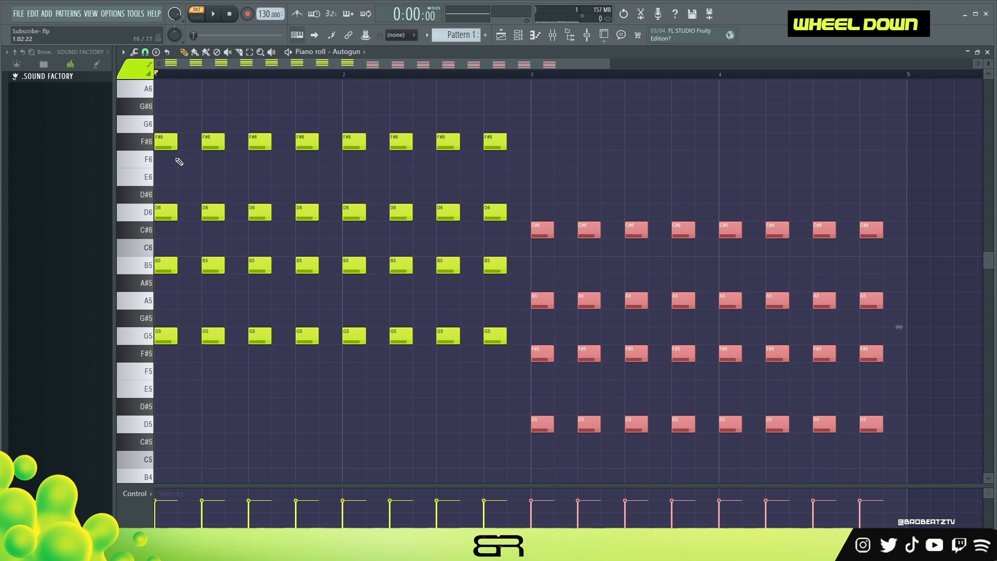
pyautogui.rightClick(639, 164)
# Step: Play the four-bar chord progression with all four bars set as the loop range
pyautogui.press('space')
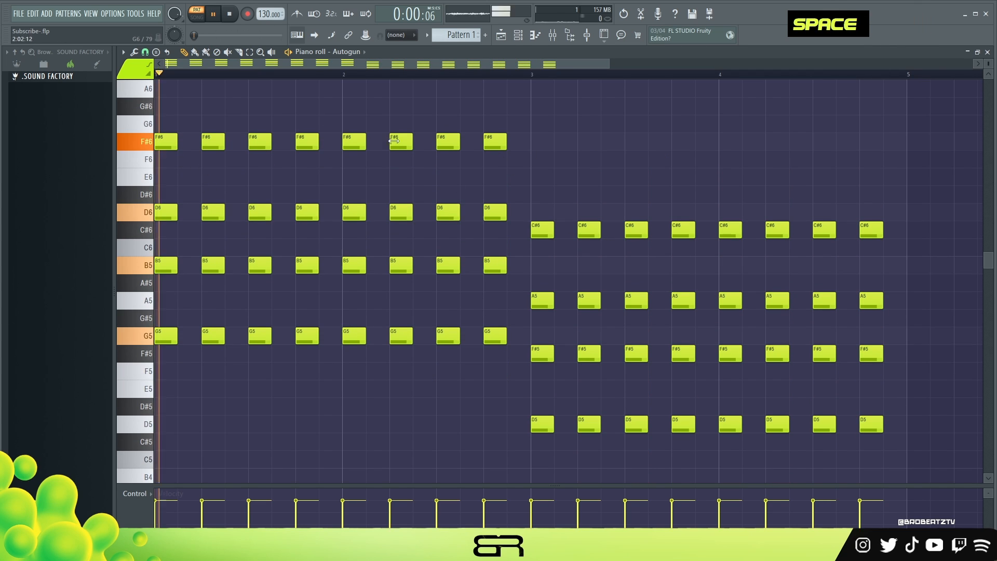
pyautogui.hotkey('ctrl', 'a')
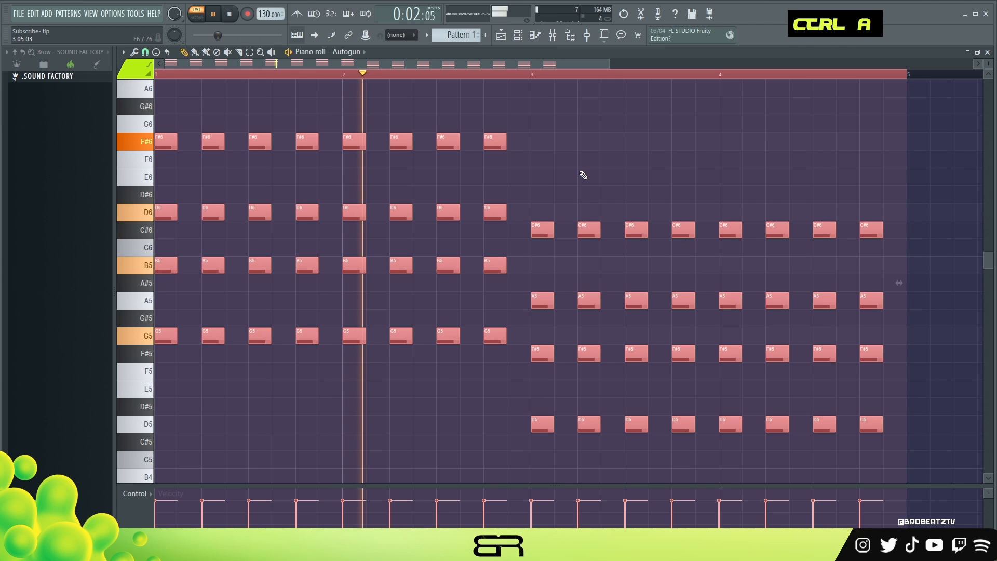
pyautogui.rightClick(634, 145)
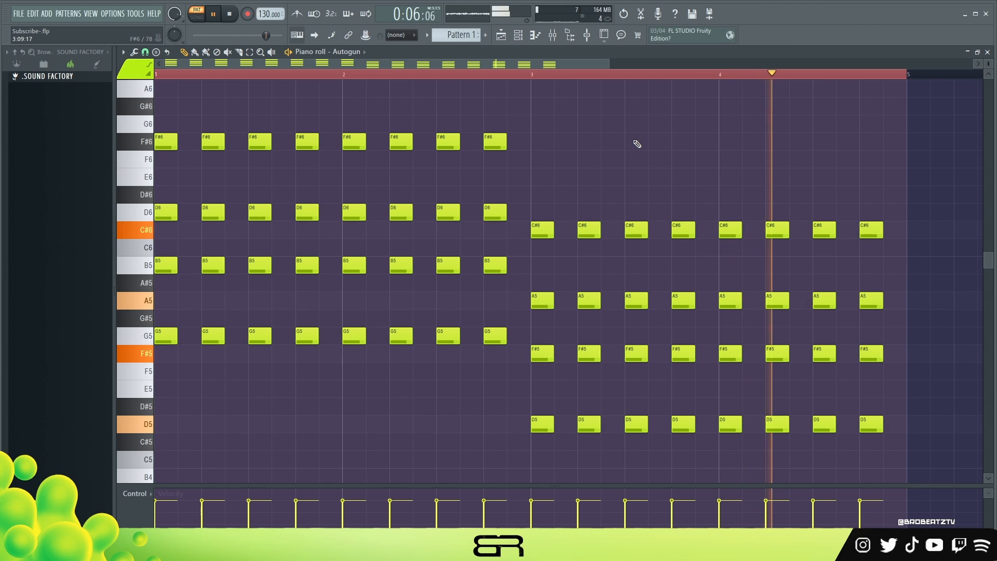
pyautogui.press('space')
# Step: Transpose all the chords in the four bars up three semitones
pyautogui.hotkey('ctrl', 'a')
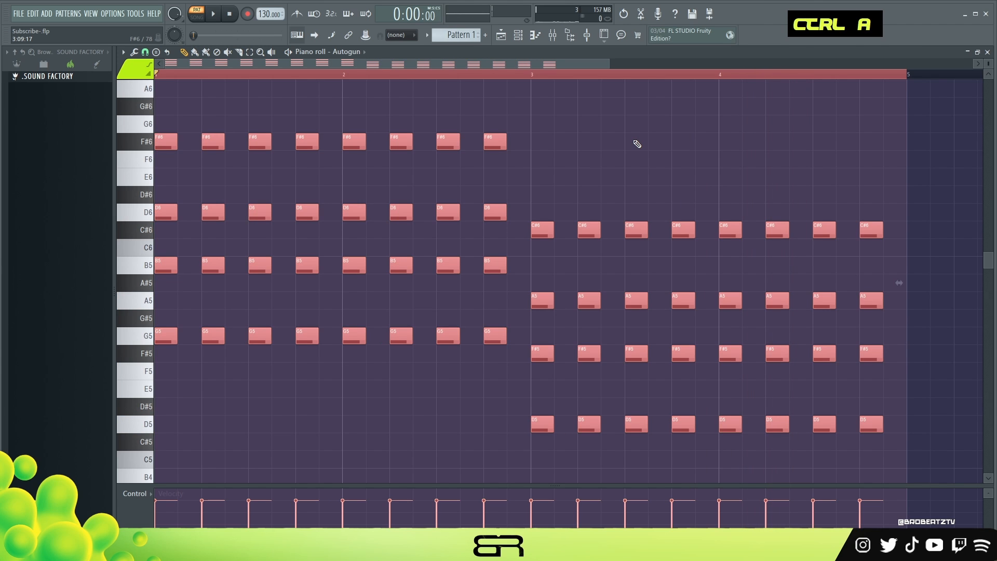
pyautogui.hotkey('shift', 'Up')
pyautogui.hotkey('shift', 'Up')
pyautogui.hotkey('shift', 'Up')
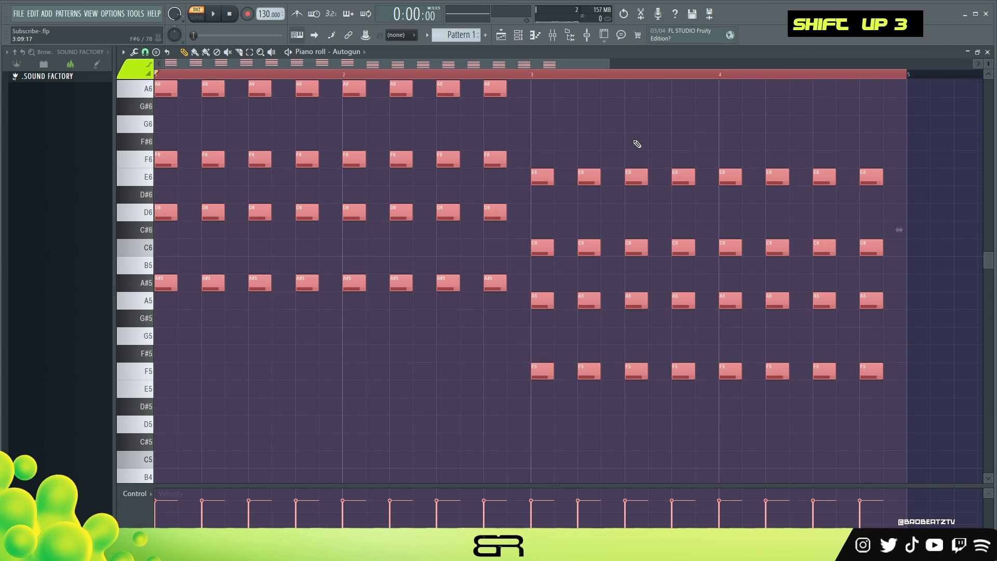
pyautogui.scroll(3, 618, 144)
pyautogui.scroll(-1, 619, 145)
pyautogui.rightClick(592, 169)
pyautogui.scroll(-3, 591, 156)
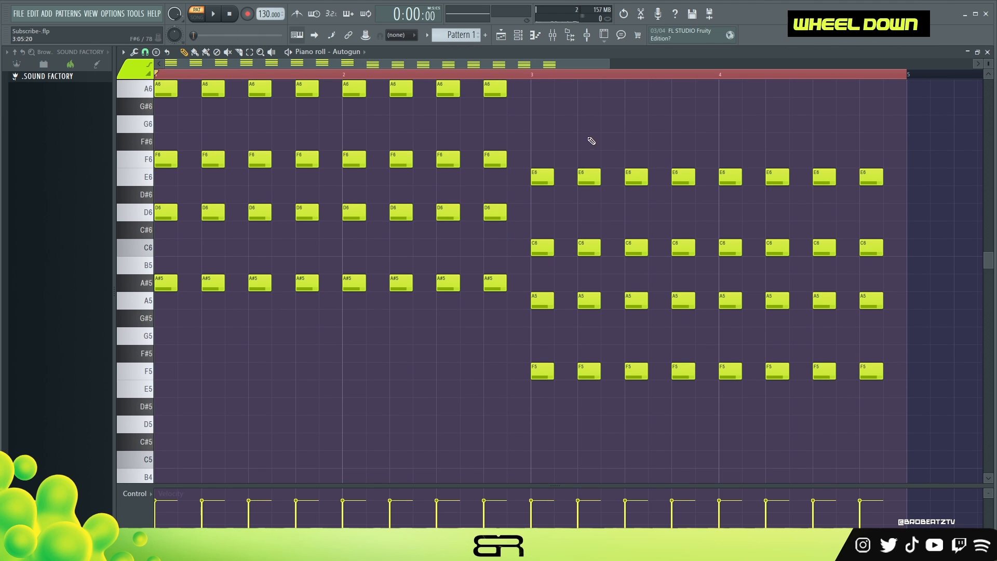
pyautogui.scroll(2, 590, 138)
# Step: Copy the first A#5 note and the first F5 note into the piano roll of the (808) Brother - B channel
pyautogui.keyDown('ctrl'); pyautogui.click(165, 336); pyautogui.keyUp('ctrl')
pyautogui.keyDown('ctrl'); pyautogui.keyDown('shift'); pyautogui.click(533, 421); pyautogui.keyUp('shift'); pyautogui.keyUp('ctrl')
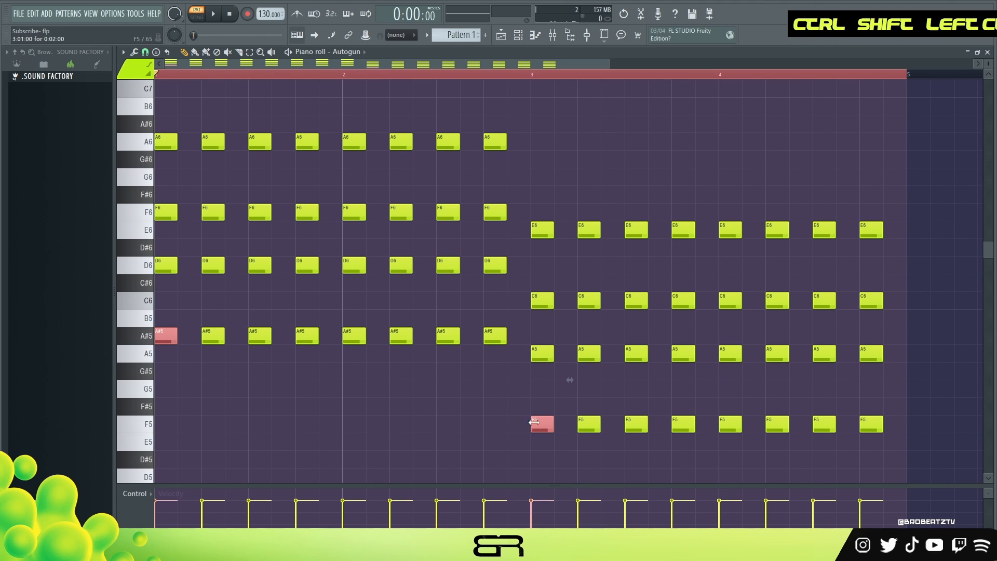
pyautogui.hotkey('ctrl', 'c')
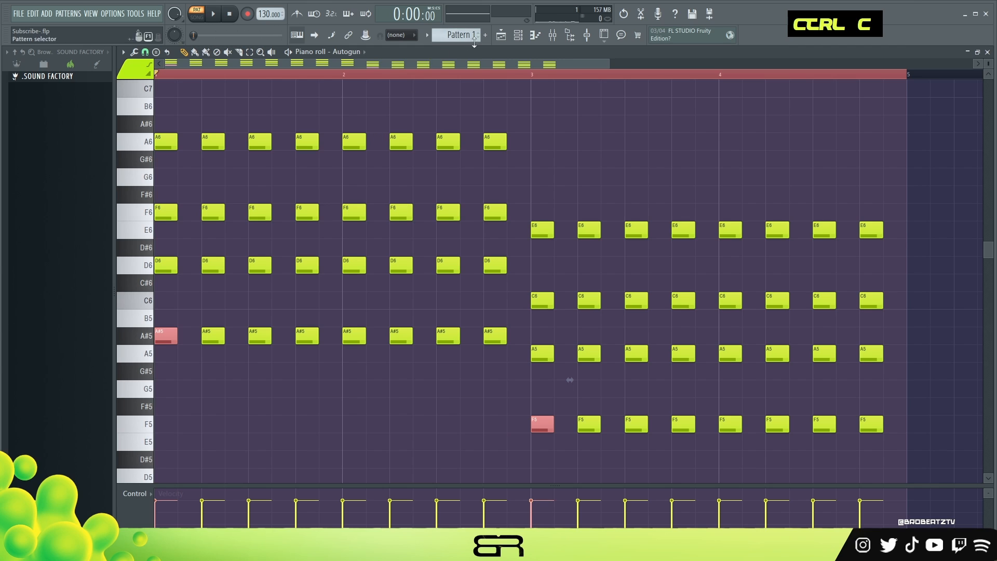
pyautogui.press('F6')
pyautogui.rightClick(400, 153)
pyautogui.click(435, 156)
pyautogui.hotkey('ctrl', 'v')
pyautogui.rightClick(276, 301)
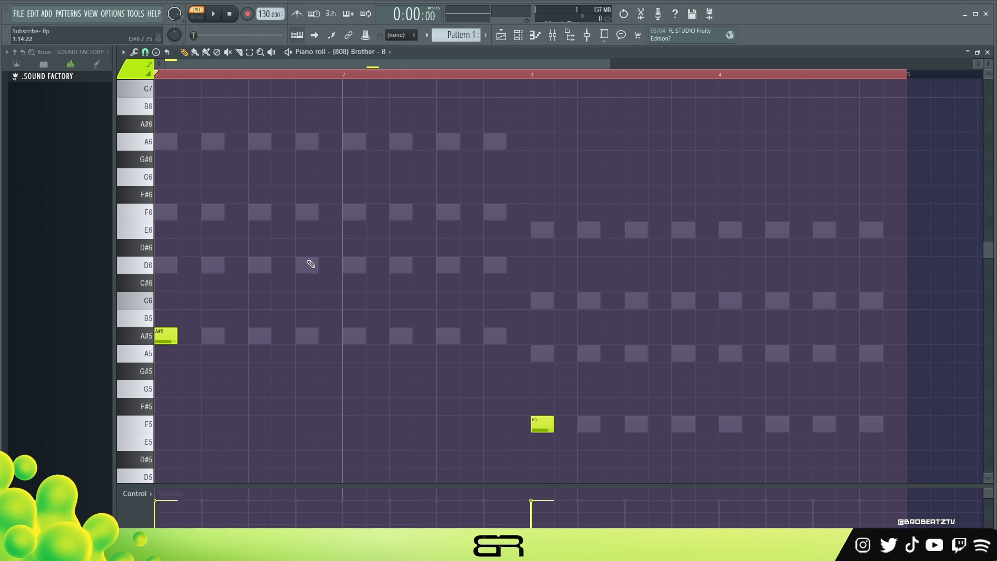
# Step: Duplicate the 808's A#5 note to the start of bar 2 and its F5 note to bar 4, and play the pattern
pyautogui.keyDown('ctrl'); pyautogui.click(542, 424); pyautogui.keyUp('ctrl')
pyautogui.keyDown('ctrl'); pyautogui.keyDown('shift'); pyautogui.click(166, 337); pyautogui.keyUp('shift'); pyautogui.keyUp('ctrl')
pyautogui.moveTo(166, 336); pyautogui.dragTo(344, 346)
pyautogui.press('space')
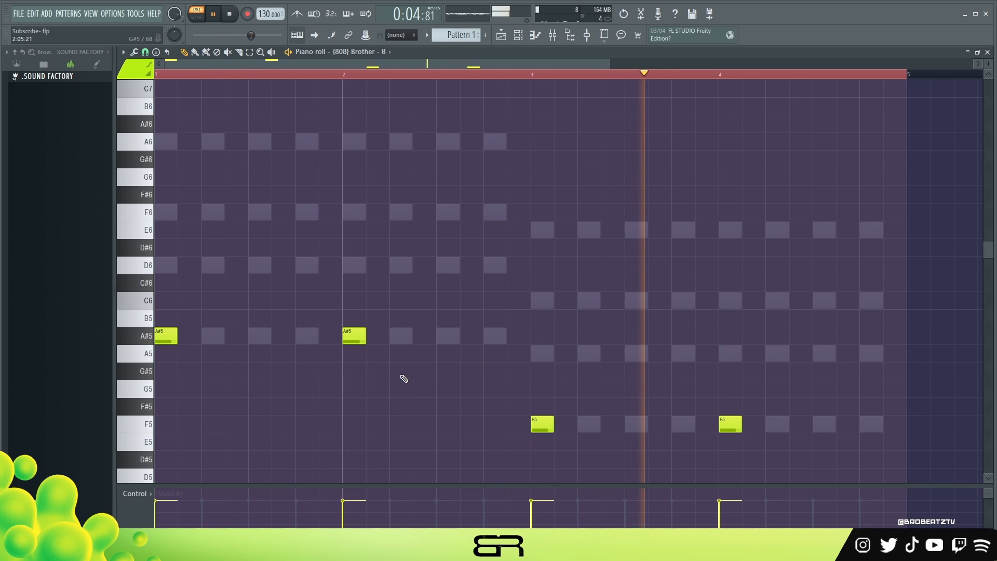
# Step: Move the second A#5 and F5 808 notes one beat earlier and duplicate both to beat 2 of bars 2 and 4
pyautogui.press('space')
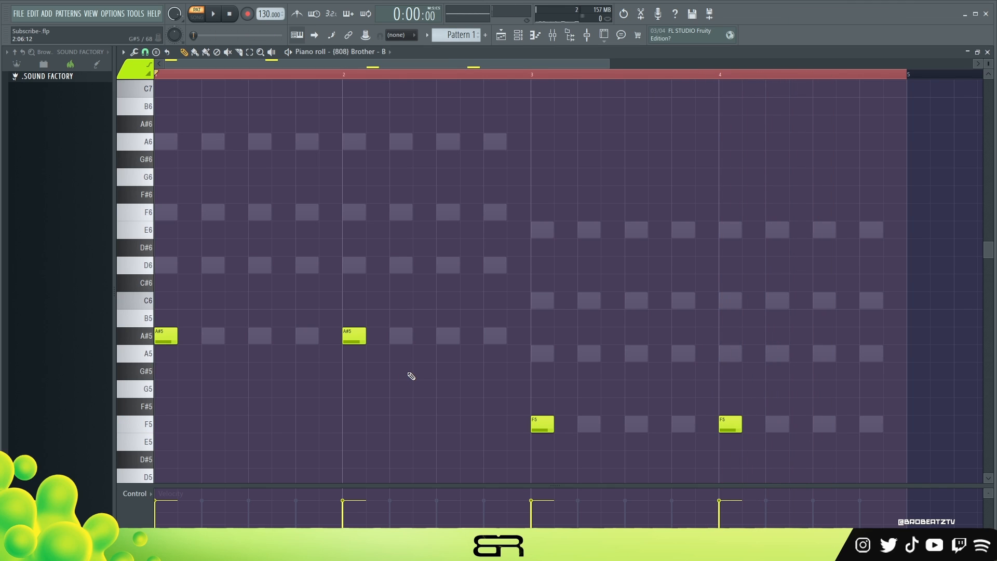
pyautogui.keyDown('ctrl'); pyautogui.click(355, 336); pyautogui.keyUp('ctrl')
pyautogui.keyDown('ctrl'); pyautogui.keyDown('shift'); pyautogui.click(730, 423); pyautogui.keyUp('shift'); pyautogui.keyUp('ctrl')
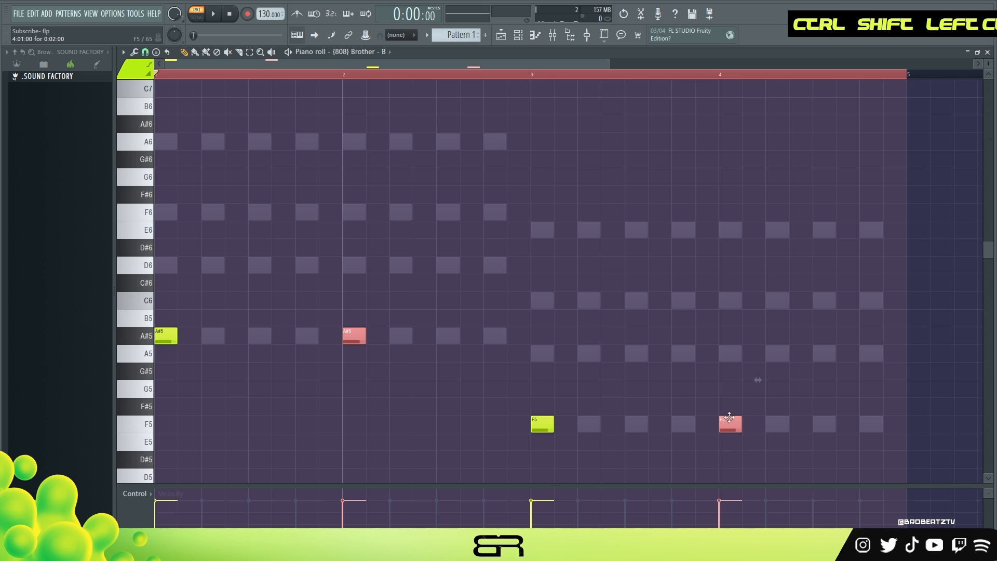
pyautogui.moveTo(728, 425); pyautogui.dragTo(679, 426)
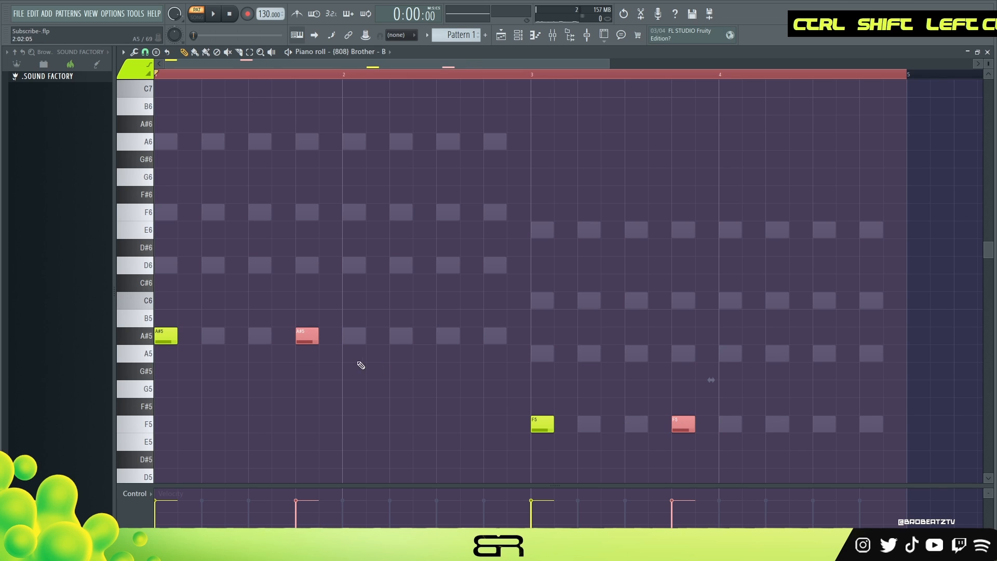
pyautogui.keyDown('shift'); pyautogui.moveTo(313, 338); pyautogui.dragTo(409, 338); pyautogui.keyUp('shift')
pyautogui.rightClick(428, 379)
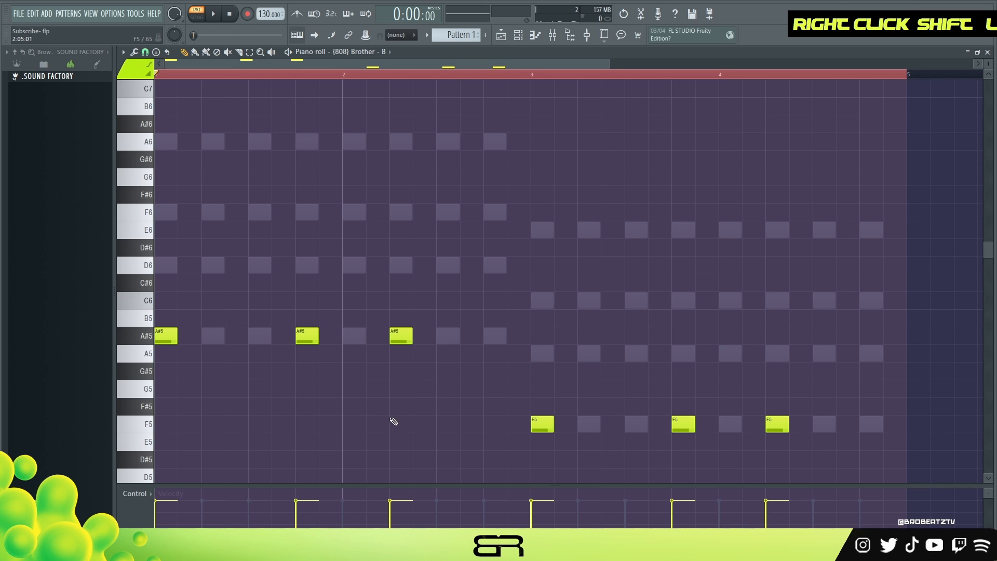
# Step: Play the pattern and add an 808 F5 note on beat 3 of bar 4
pyautogui.press('space')
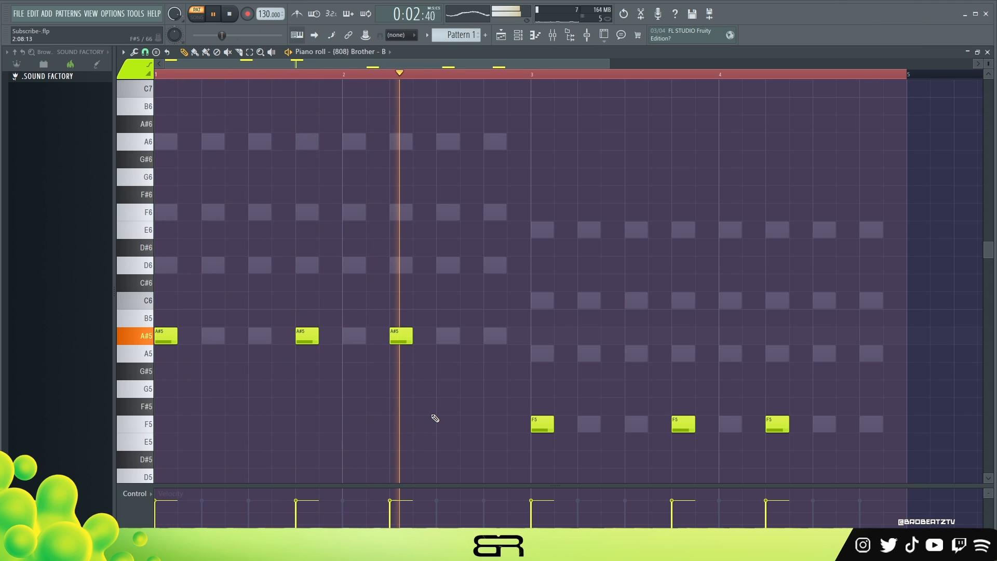
pyautogui.click(823, 424)
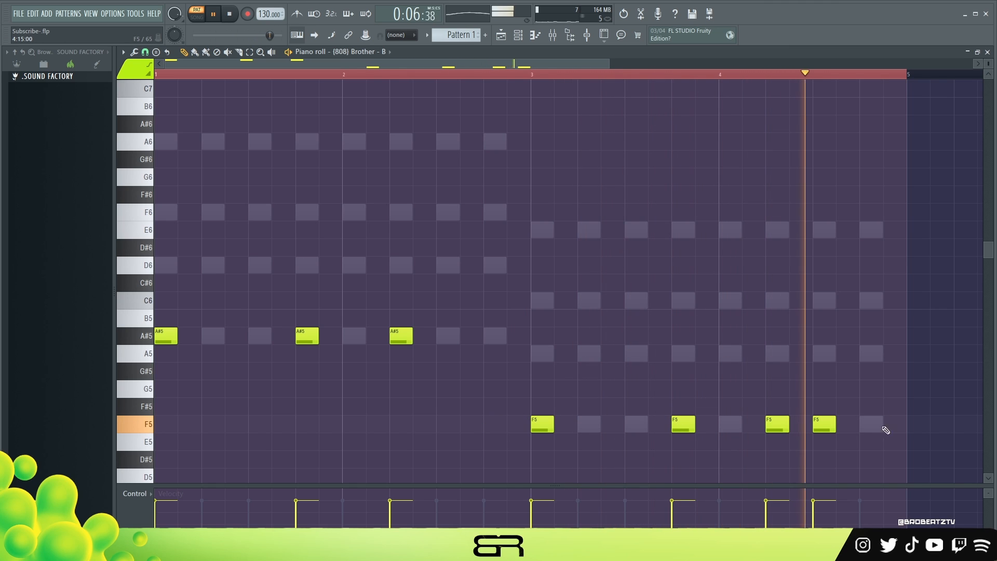
pyautogui.press('space')
pyautogui.moveTo(852, 447); pyautogui.dragTo(537, 404)
pyautogui.rightClick(542, 377)
pyautogui.moveTo(301, 312); pyautogui.dragTo(297, 353)
pyautogui.keyDown('ctrl'); pyautogui.keyDown('shift'); pyautogui.click(683, 423); pyautogui.keyUp('shift'); pyautogui.keyUp('ctrl')
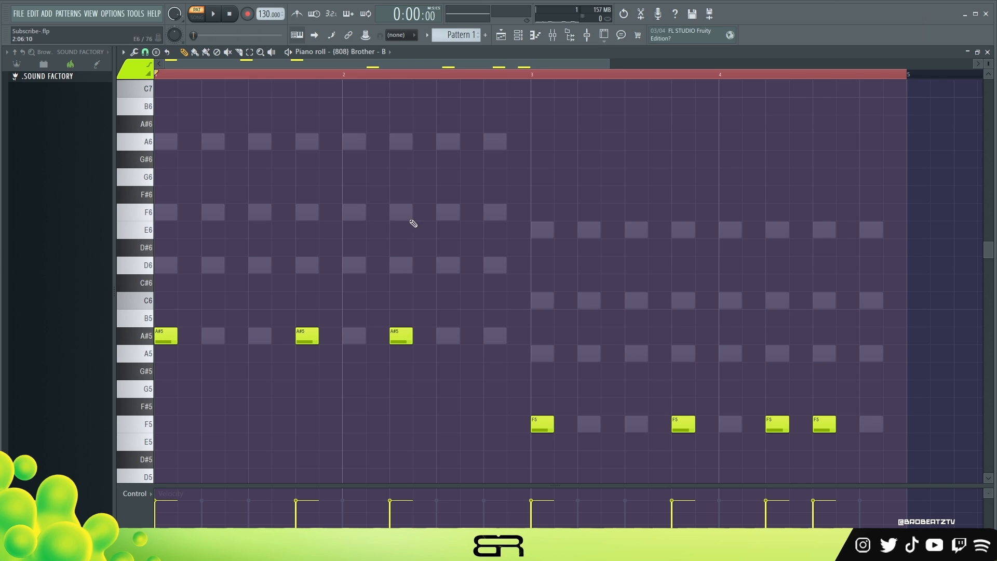
pyautogui.click(526, 35)
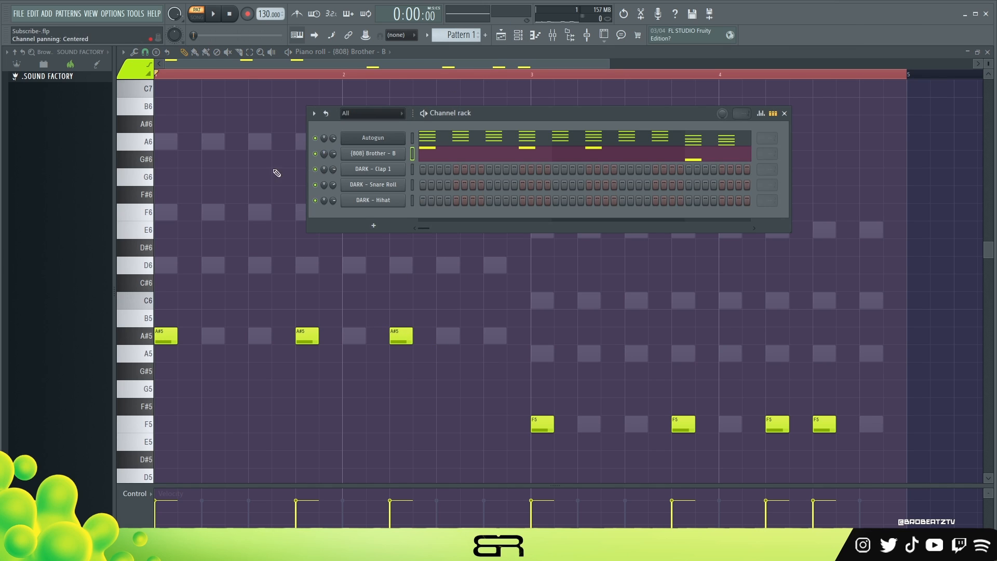
pyautogui.rightClick(299, 129)
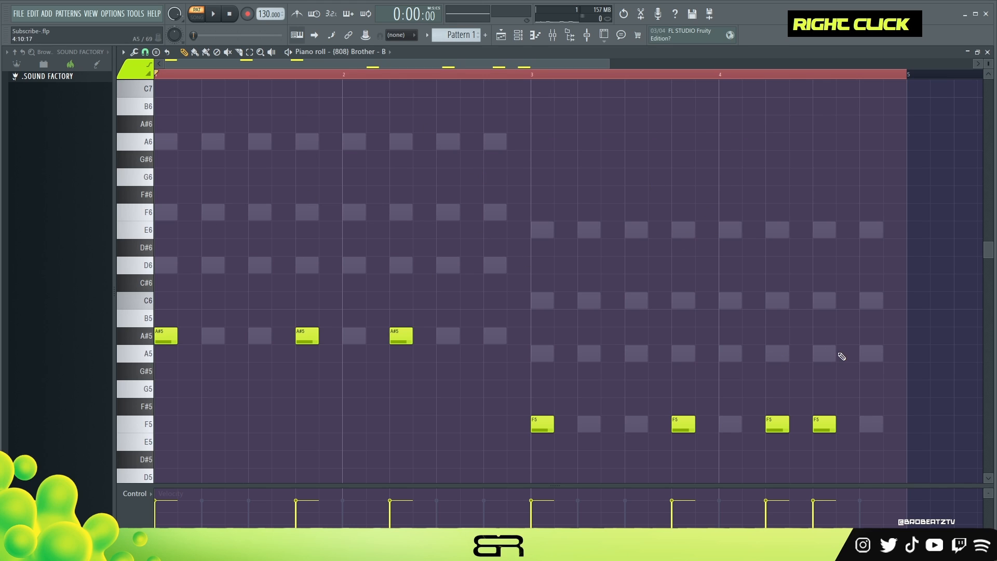
pyautogui.keyDown('ctrl'); pyautogui.moveTo(801, 408); pyautogui.dragTo(768, 439); pyautogui.keyUp('ctrl')
pyautogui.rightClick(745, 407)
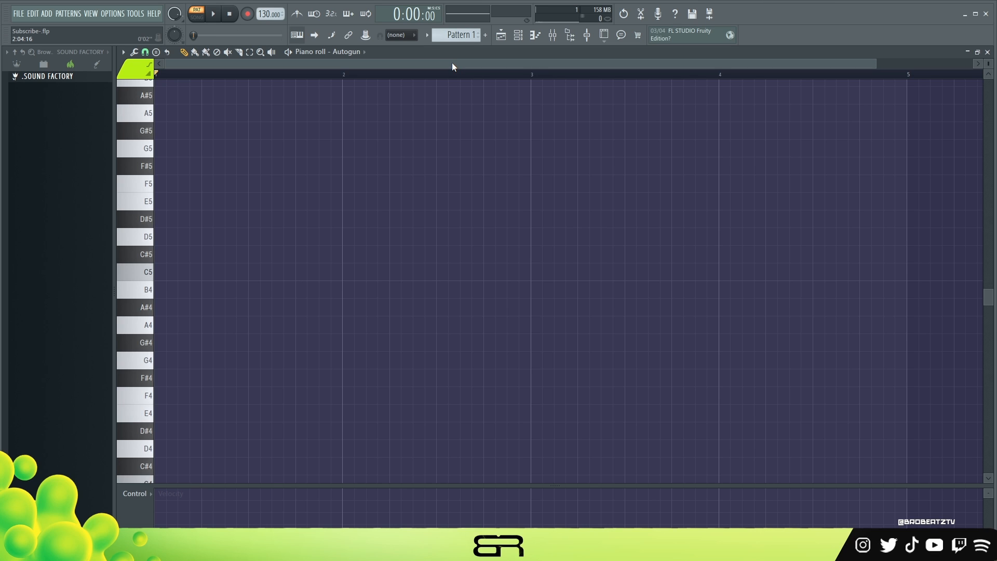
# Step: Open the Autogun instrument from the channel rack, audition its Wide gloom 6 preset and close both windows
pyautogui.click(517, 38)
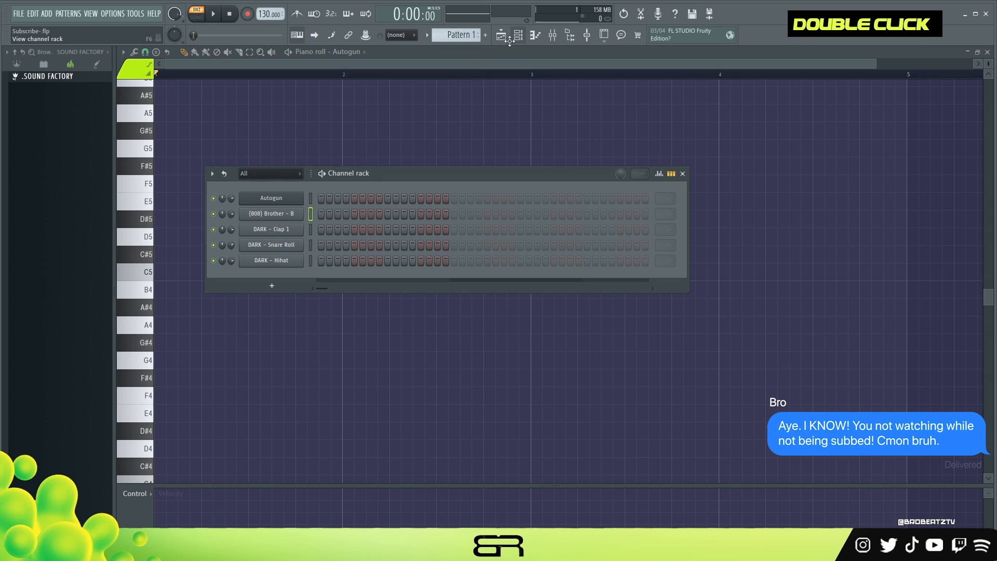
pyautogui.click(280, 207)
pyautogui.moveTo(328, 238); pyautogui.dragTo(280, 174)
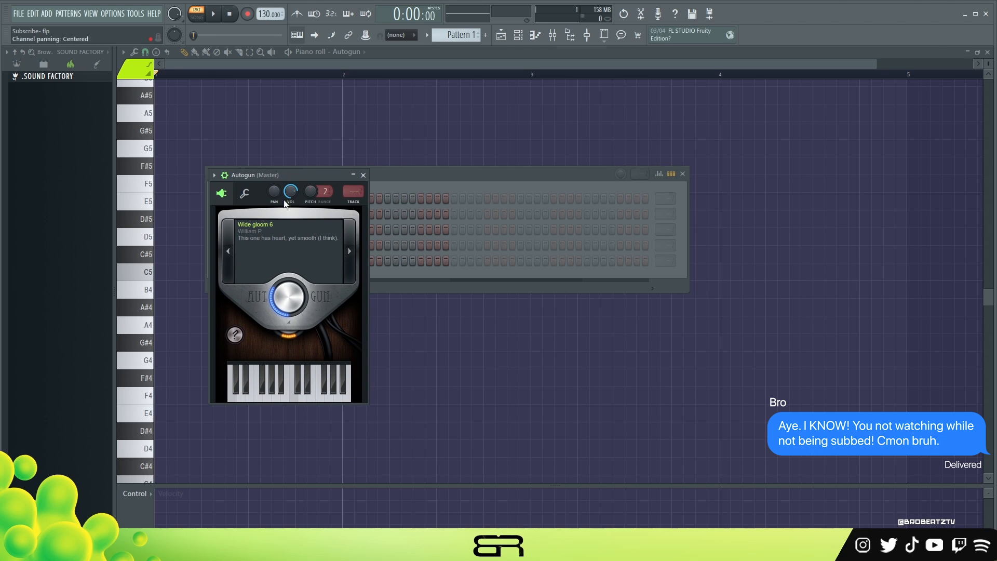
pyautogui.doubleClick(298, 390)
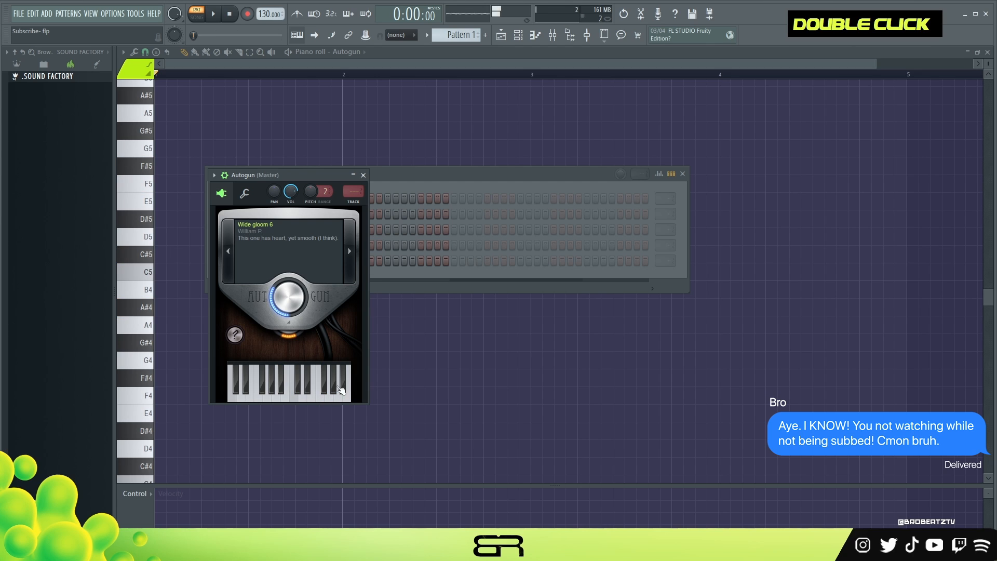
pyautogui.click(364, 175)
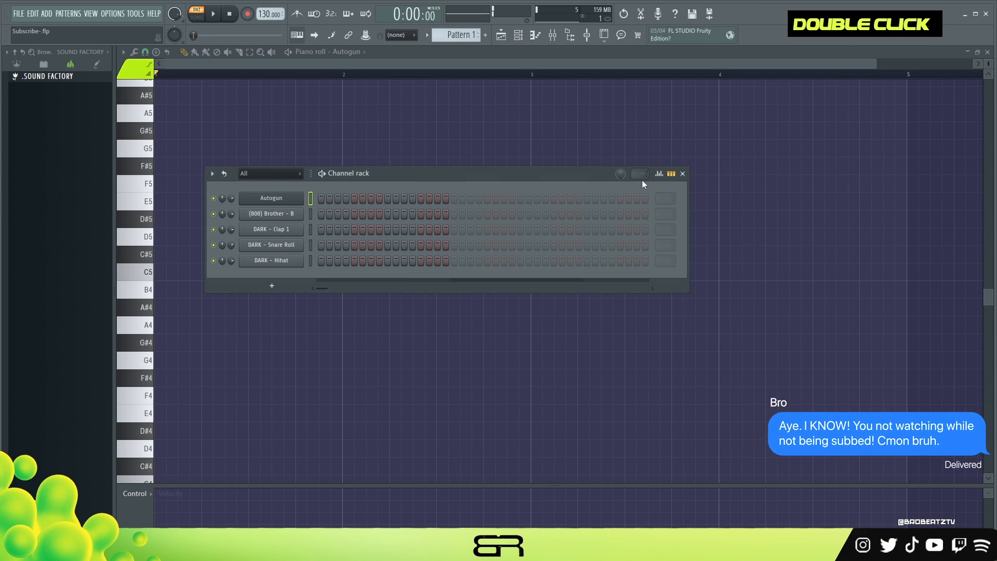
pyautogui.click(683, 174)
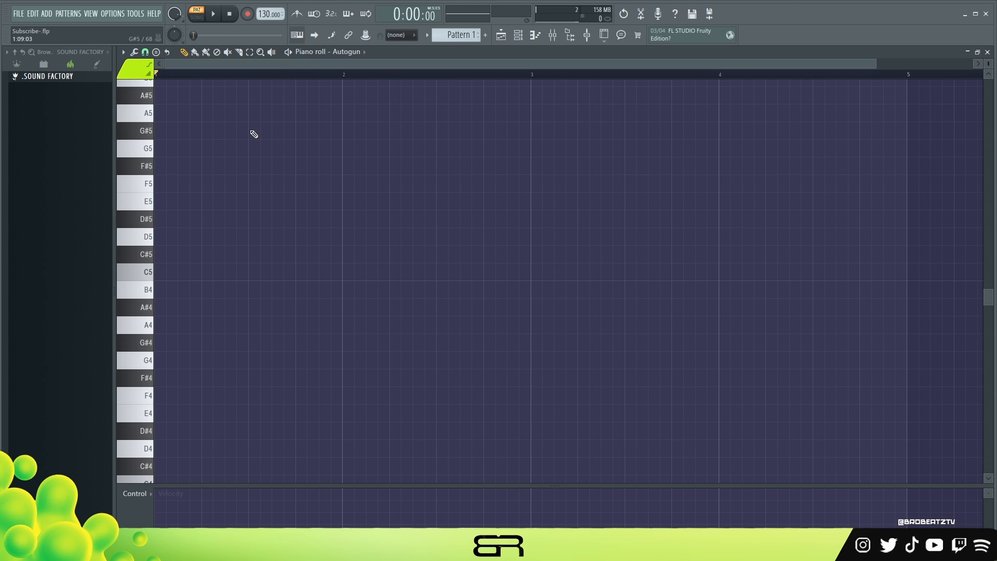
# Step: Draw short D5 notes on beats 1, 2.5, 3 and 4 of bar 1 in the Autogun piano roll and repeat them in bar 2
pyautogui.click(208, 236)
pyautogui.click(255, 237)
pyautogui.moveTo(288, 214)
pyautogui.mouseDown()
pyautogui.moveTo(167, 249)
pyautogui.moveTo(329, 252)
pyautogui.moveTo(307, 249)
pyautogui.mouseUp()
pyautogui.moveTo(435, 262)
pyautogui.mouseDown()
pyautogui.moveTo(346, 231)
pyautogui.moveTo(439, 233)
pyautogui.mouseUp()
pyautogui.rightClick(337, 261)
pyautogui.moveTo(320, 270); pyautogui.dragTo(223, 268)
pyautogui.hotkey('ctrl', 'a')
pyautogui.hotkey('ctrl', 'q')
pyautogui.moveTo(408, 220); pyautogui.dragTo(419, 245)
pyautogui.rightClick(397, 296)
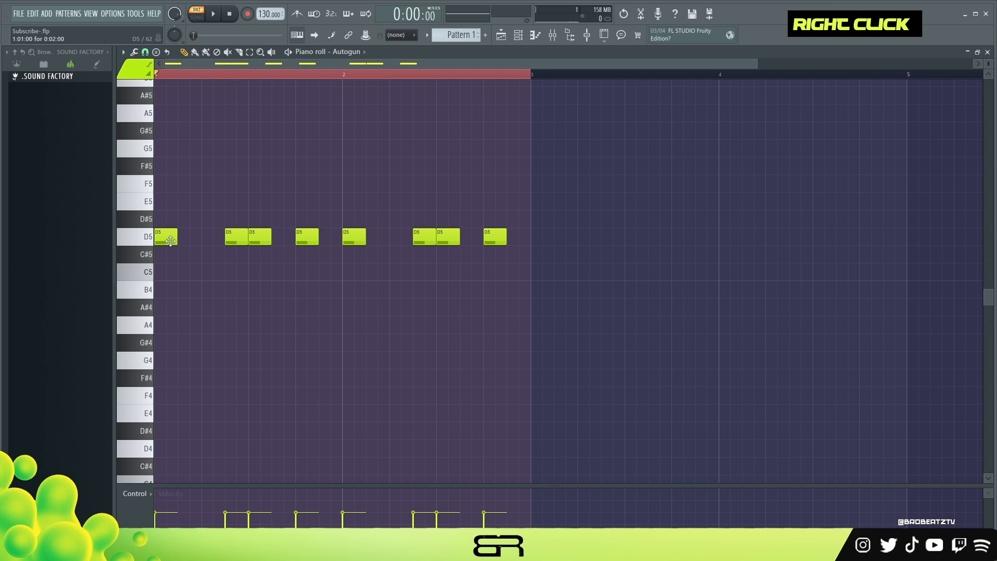
# Step: Lower the last three D5 notes of bar 1 to A4
pyautogui.rightClick(250, 344)
pyautogui.moveTo(238, 215); pyautogui.dragTo(243, 264)
pyautogui.moveTo(426, 231)
pyautogui.mouseDown()
pyautogui.moveTo(426, 252)
pyautogui.moveTo(406, 239)
pyautogui.moveTo(426, 240)
pyautogui.mouseUp()
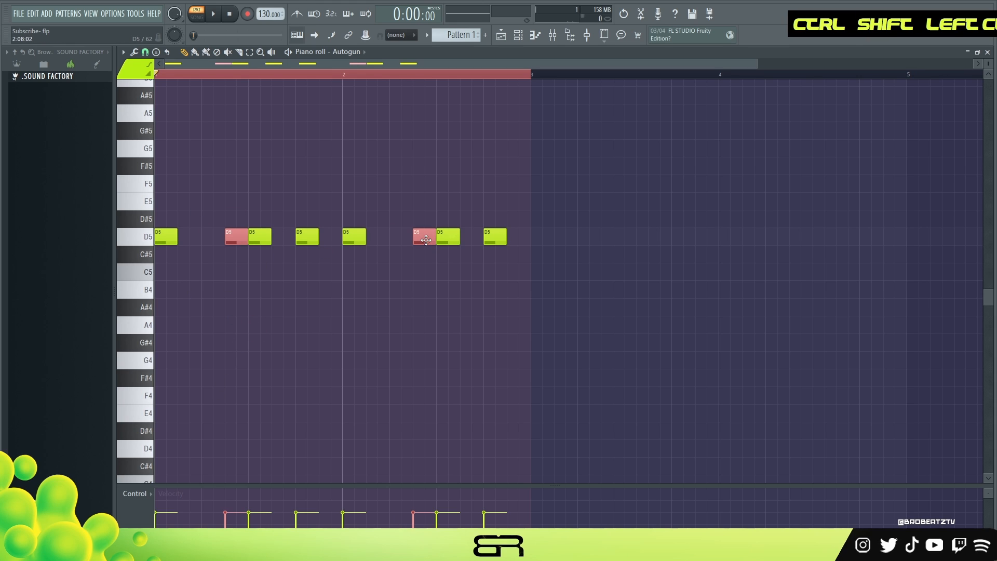
pyautogui.moveTo(318, 213); pyautogui.dragTo(231, 244)
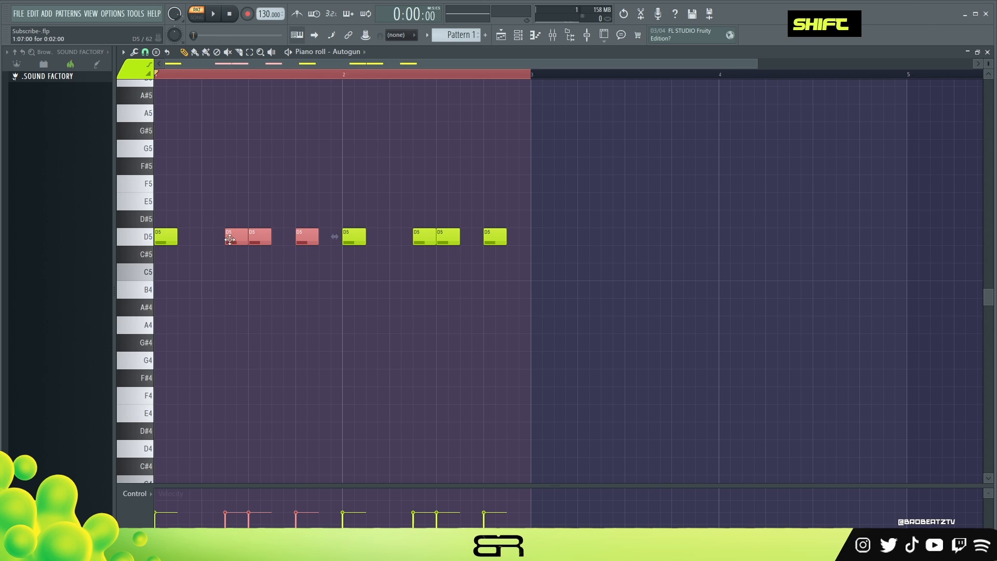
pyautogui.hotkey('shift', 'Down')
pyautogui.hotkey('shift', 'Down')
pyautogui.hotkey('shift', 'Down')
pyautogui.hotkey('shift', 'Down')
pyautogui.hotkey('shift', 'Down')
# Step: Stack a D5-F5-A5 chord on the first note and an A4-C5-E5 chord on the second, and play them
pyautogui.keyDown('ctrl'); pyautogui.click(166, 236); pyautogui.keyUp('ctrl')
pyautogui.moveTo(166, 236); pyautogui.dragTo(250, 333)
pyautogui.press('space')
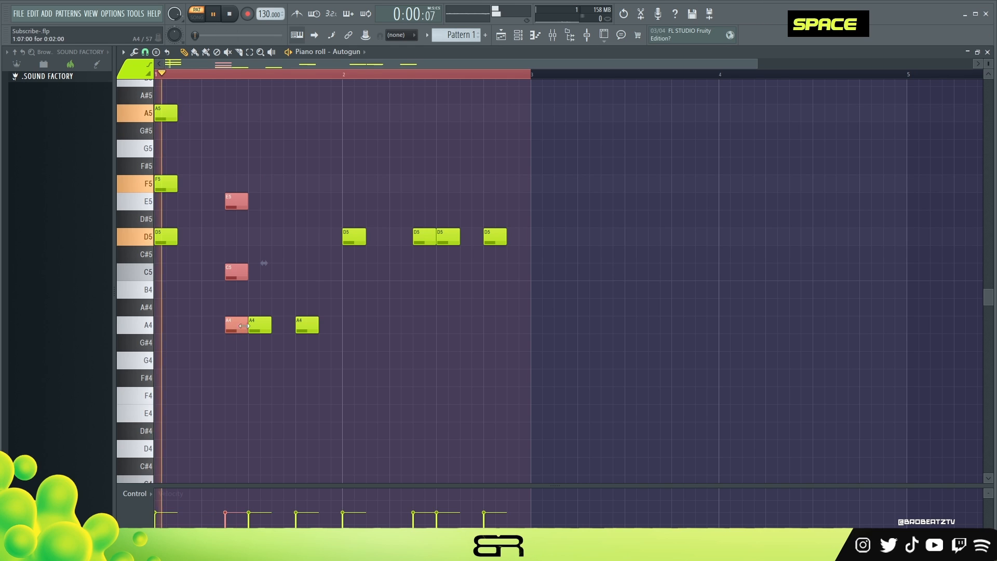
pyautogui.press('space')
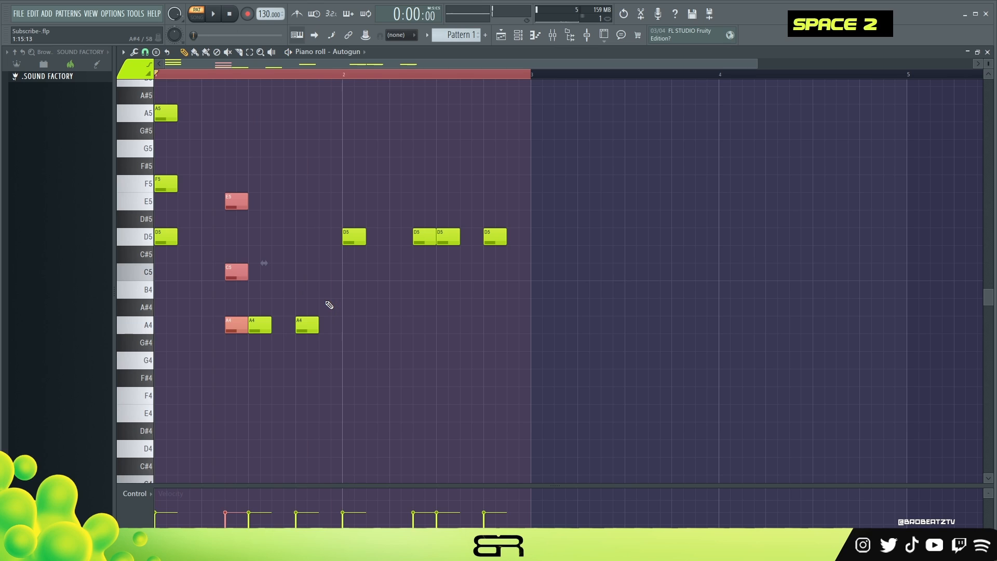
# Step: Delete all the notes from the Autogun piano roll
pyautogui.hotkey('ctrl', 'a')
pyautogui.press('Delete')
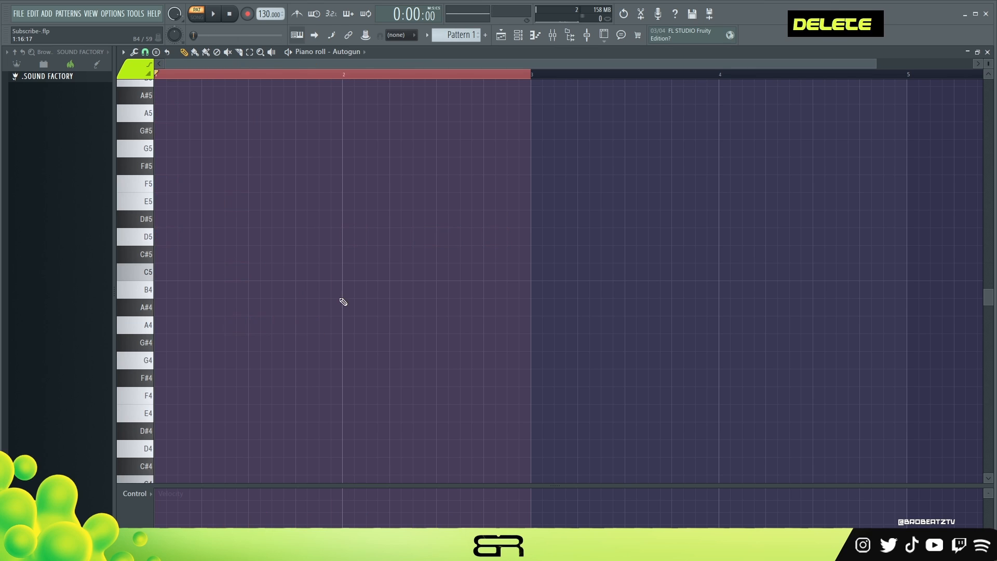
pyautogui.rightClick(235, 322)
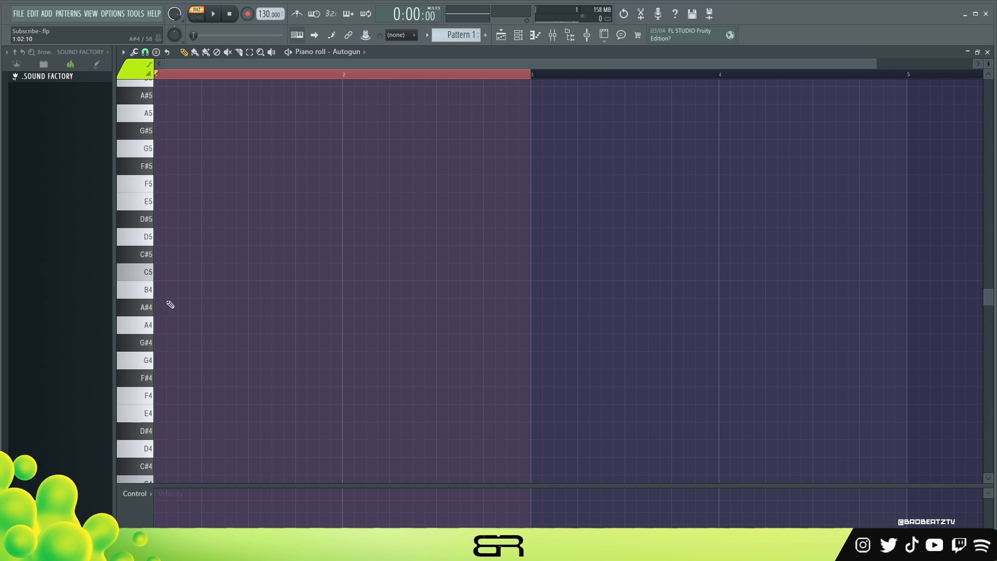
# Step: Build a G5-B5-D6 chord at the start of bar 1 and audition it
pyautogui.scroll(3, 181, 331)
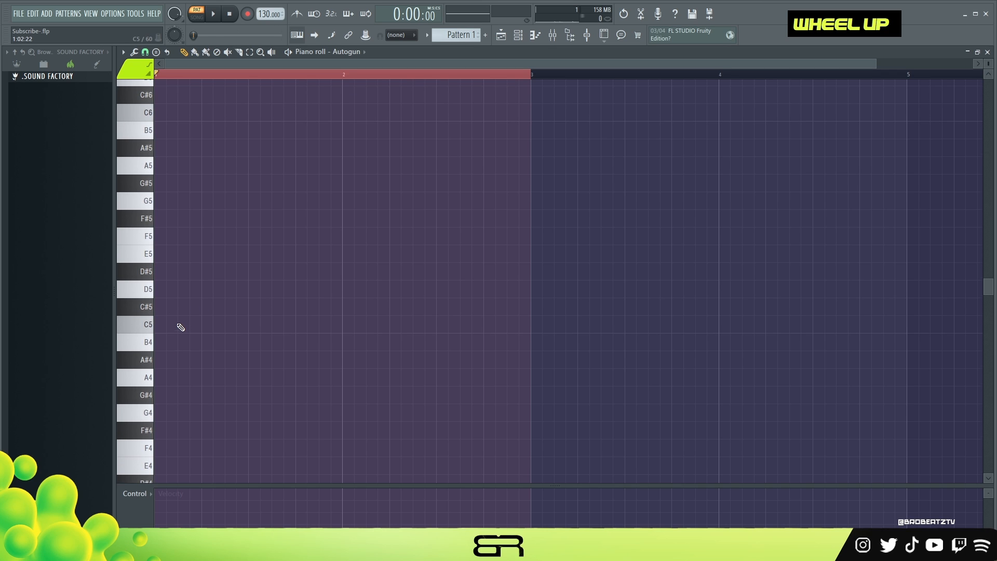
pyautogui.click(134, 167)
pyautogui.doubleClick(148, 255)
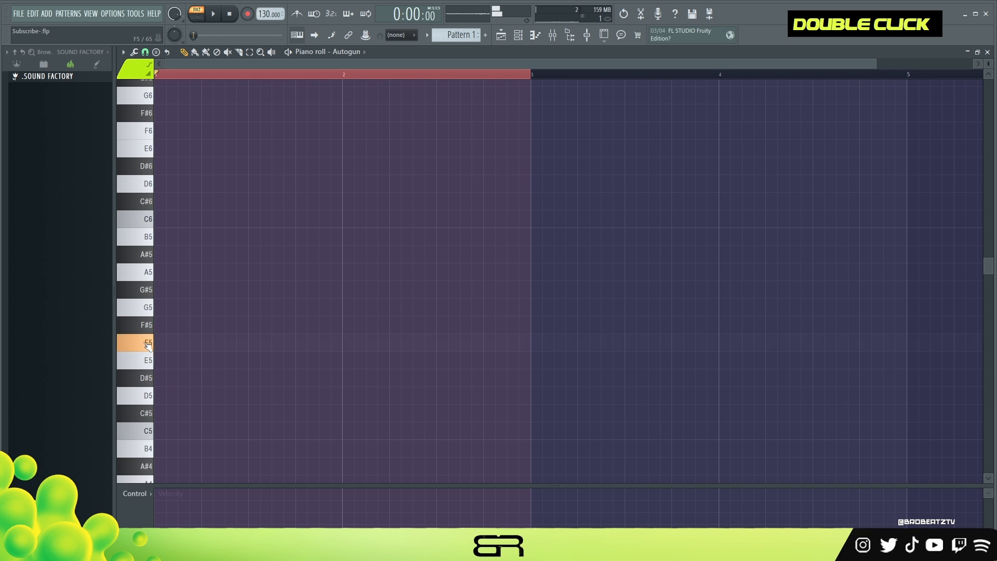
pyautogui.keyDown('ctrl'); pyautogui.click(175, 308); pyautogui.keyUp('ctrl')
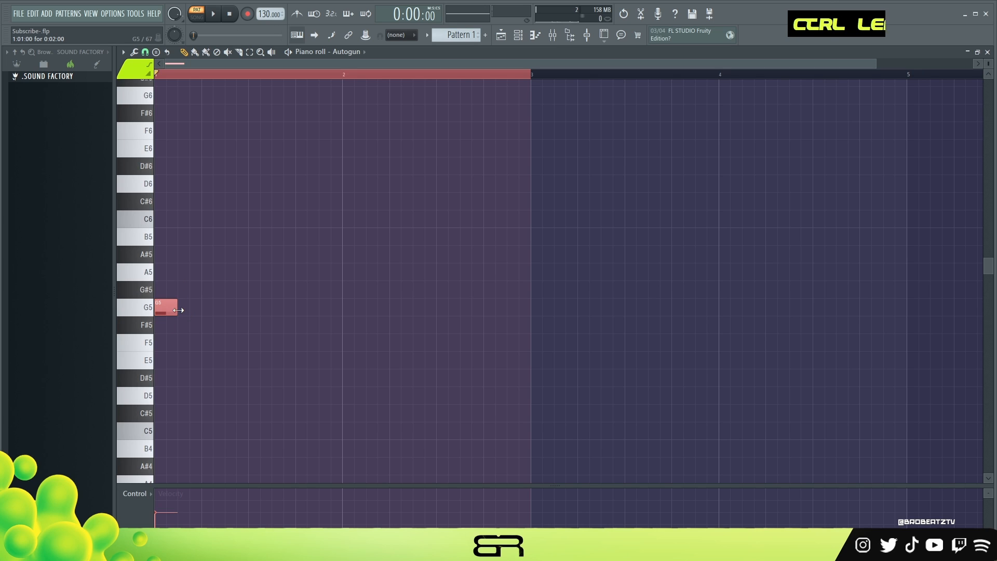
pyautogui.keyDown('shift'); pyautogui.moveTo(164, 309); pyautogui.dragTo(166, 184); pyautogui.keyUp('shift')
pyautogui.press('space')
pyautogui.press('space')
# Step: Raise the velocity of all three notes in the G5-B5-D6 chord and play it back
pyautogui.hotkey('ctrl', 'a')
pyautogui.keyDown('alt'); pyautogui.click(181, 185); pyautogui.keyUp('alt')
pyautogui.rightClick(192, 183)
pyautogui.keyDown('ctrl'); pyautogui.moveTo(197, 168); pyautogui.dragTo(159, 309); pyautogui.keyUp('ctrl')
pyautogui.keyDown('alt'); pyautogui.scroll(6, 261, 296); pyautogui.keyUp('alt')
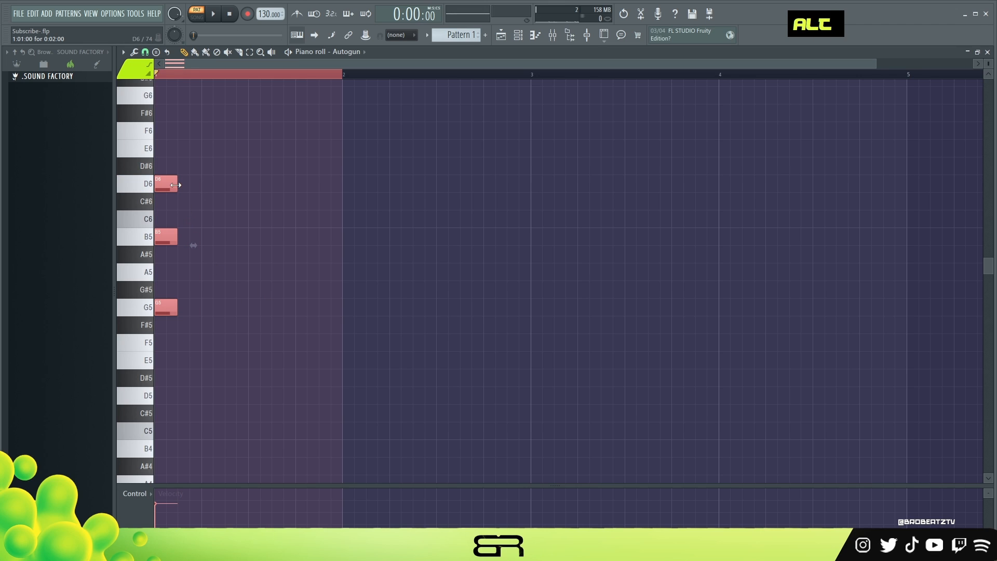
pyautogui.press('space')
pyautogui.press('space')
pyautogui.press('space')
pyautogui.press('space')
# Step: Duplicate the chord directly after the first one and transpose the copy up two semitones
pyautogui.keyDown('ctrl'); pyautogui.moveTo(177, 162); pyautogui.dragTo(190, 308); pyautogui.keyUp('ctrl')
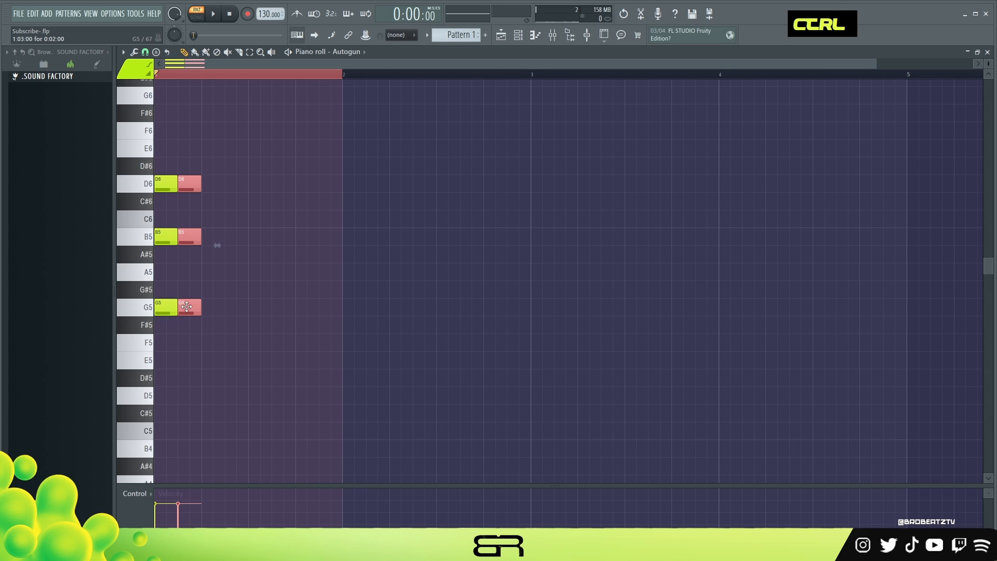
pyautogui.hotkey('ctrl', 'a')
pyautogui.keyDown('ctrl'); pyautogui.moveTo(210, 131); pyautogui.dragTo(196, 330); pyautogui.keyUp('ctrl')
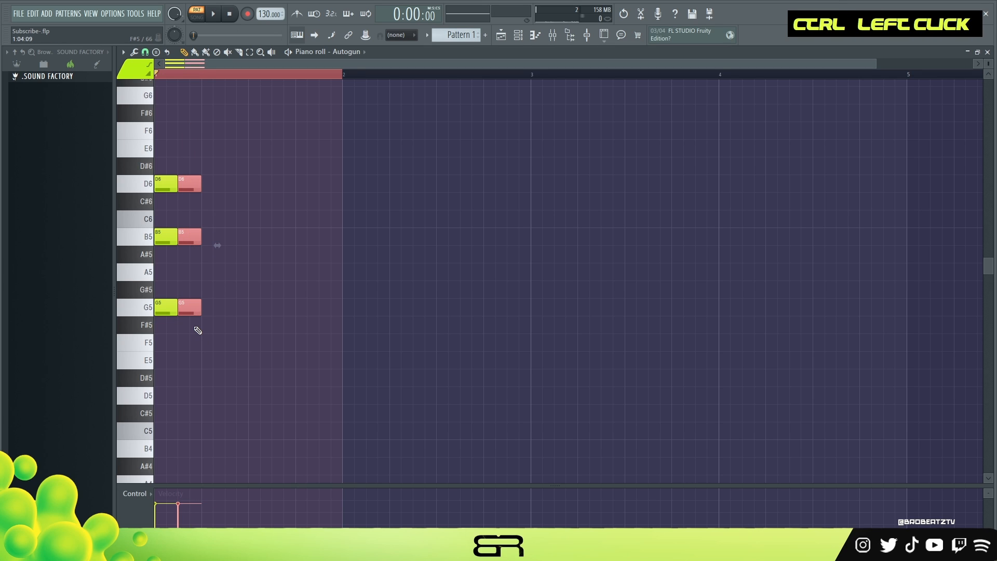
pyautogui.hotkey('shift', 'Up')
pyautogui.hotkey('shift', 'Up')
# Step: Lower the middle note of the second chord to C6 and play both chords
pyautogui.keyDown('ctrl'); pyautogui.moveTo(182, 177); pyautogui.dragTo(186, 227); pyautogui.keyUp('ctrl')
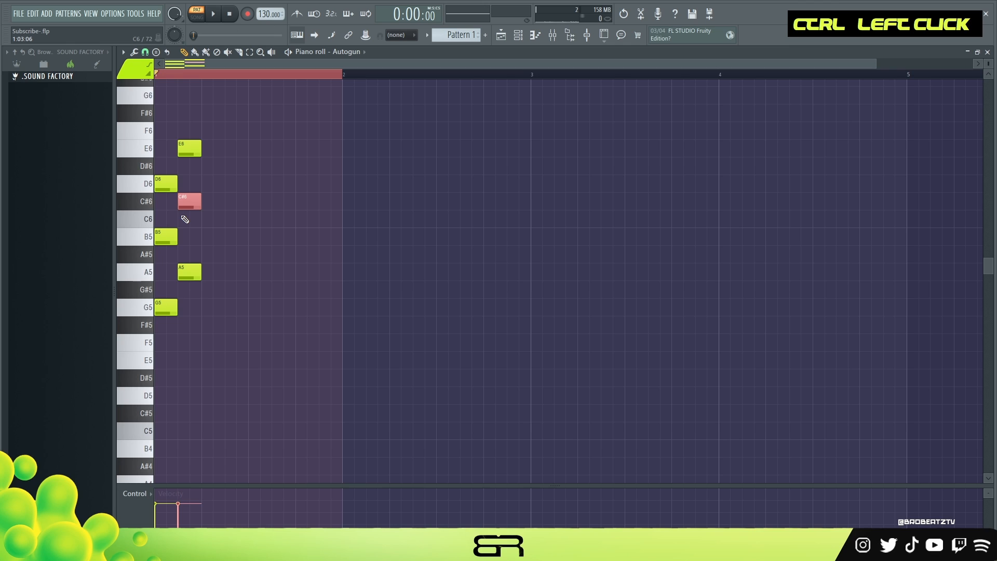
pyautogui.hotkey('shift', 'Down')
pyautogui.press('space')
pyautogui.press('space')
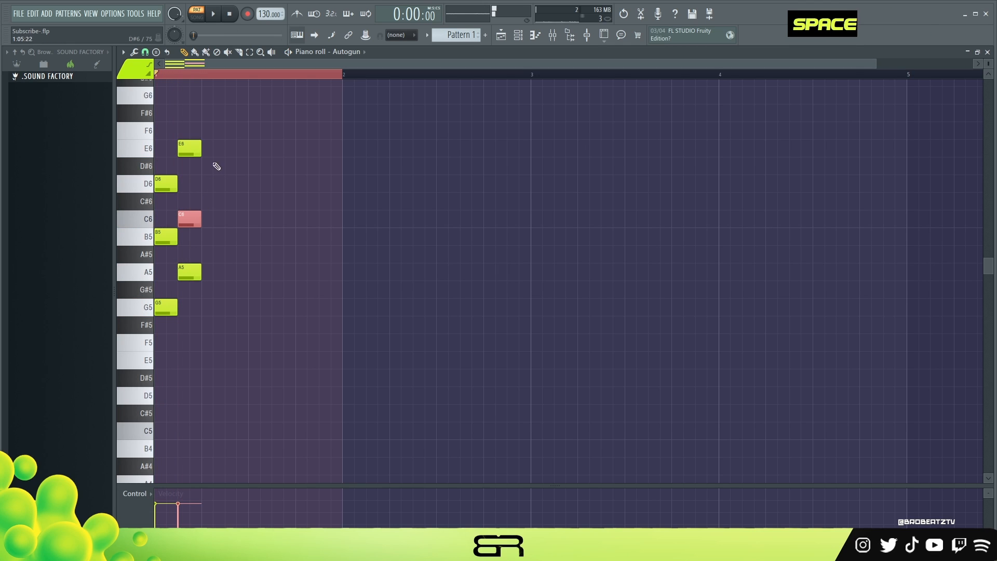
# Step: Shorten all the notes slightly, repeat the A5-C6-E6 chord every half beat up to beat 4 of bar 1, and play the result
pyautogui.hotkey('ctrl', 'a')
pyautogui.keyDown('alt'); pyautogui.moveTo(200, 149); pyautogui.dragTo(221, 278); pyautogui.keyUp('alt')
pyautogui.keyDown('ctrl'); pyautogui.moveTo(246, 315); pyautogui.dragTo(192, 123); pyautogui.keyUp('ctrl')
pyautogui.keyDown('shift'); pyautogui.moveTo(192, 151); pyautogui.dragTo(287, 156); pyautogui.keyUp('shift')
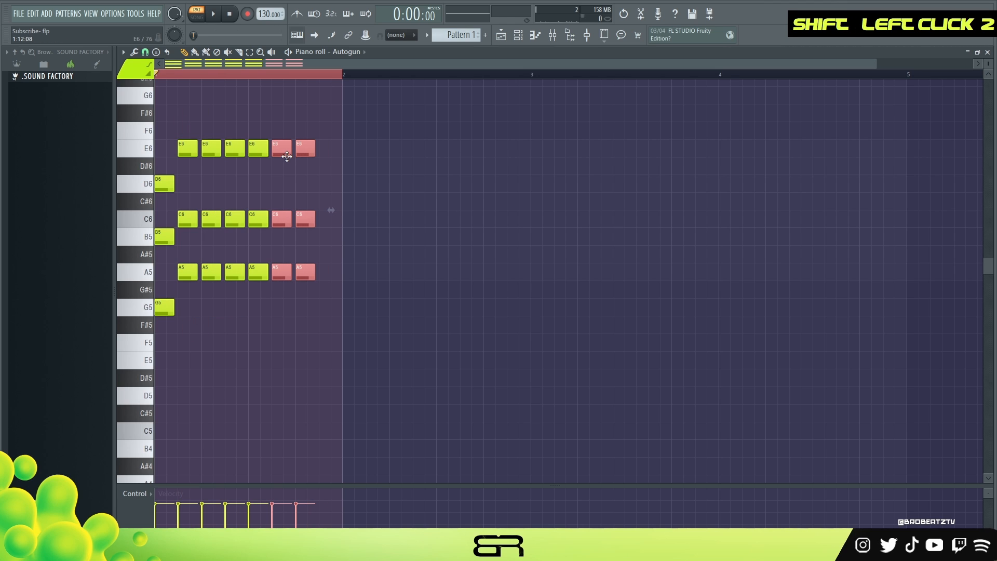
pyautogui.press('space')
pyautogui.press('space')
# Step: Delete the chord on beat 4 of bar 1 and duplicate the remaining six-chord phrase to start there
pyautogui.rightClick(306, 148)
pyautogui.rightClick(305, 219)
pyautogui.rightClick(305, 272)
pyautogui.keyDown('ctrl'); pyautogui.moveTo(334, 130); pyautogui.dragTo(132, 368); pyautogui.keyUp('ctrl')
pyautogui.keyDown('shift'); pyautogui.moveTo(163, 304); pyautogui.dragTo(306, 307); pyautogui.keyUp('shift')
# Step: Duplicate the last five A5-C6-E6 chords to fill bar 2 and delete the extra chord at the start of bar 3
pyautogui.keyDown('ctrl'); pyautogui.moveTo(481, 351); pyautogui.dragTo(328, 139); pyautogui.keyUp('ctrl')
pyautogui.moveTo(331, 150); pyautogui.dragTo(449, 150)
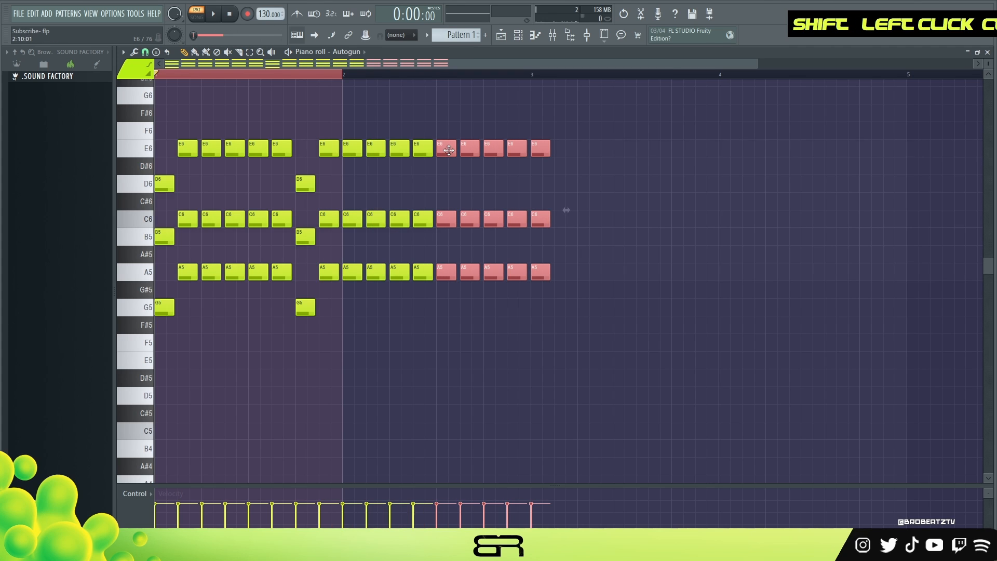
pyautogui.rightClick(540, 148)
pyautogui.rightClick(541, 219)
pyautogui.rightClick(540, 271)
# Step: Clear the loop range and play the two-bar chord progression
pyautogui.doubleClick(322, 74)
pyautogui.moveTo(322, 74); pyautogui.dragTo(156, 74)
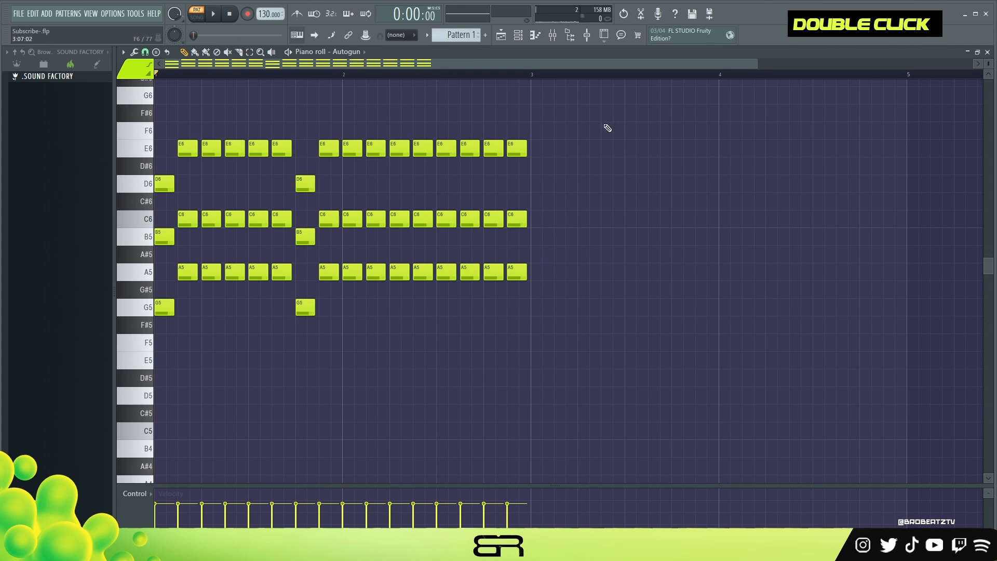
pyautogui.press('space')
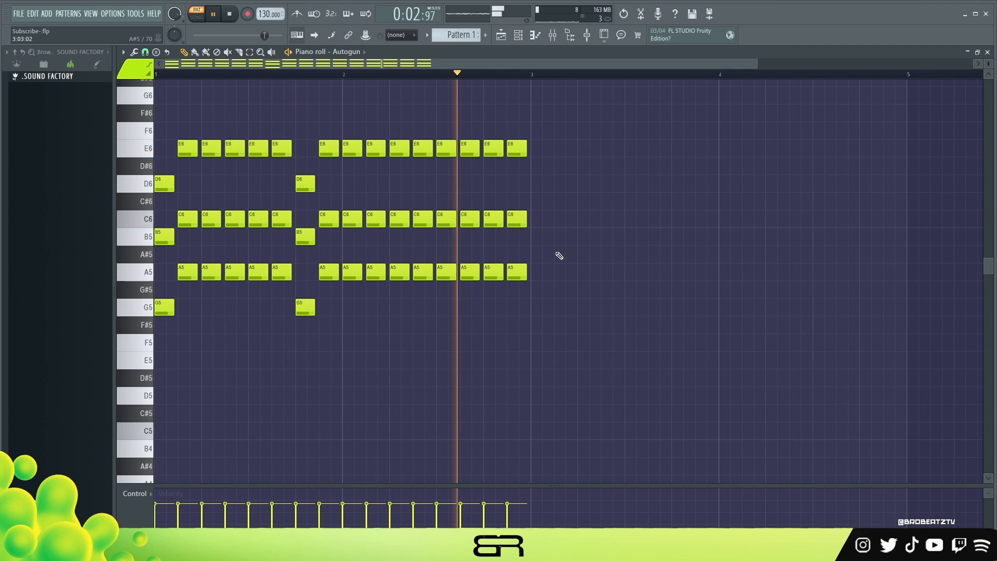
pyautogui.press('space')
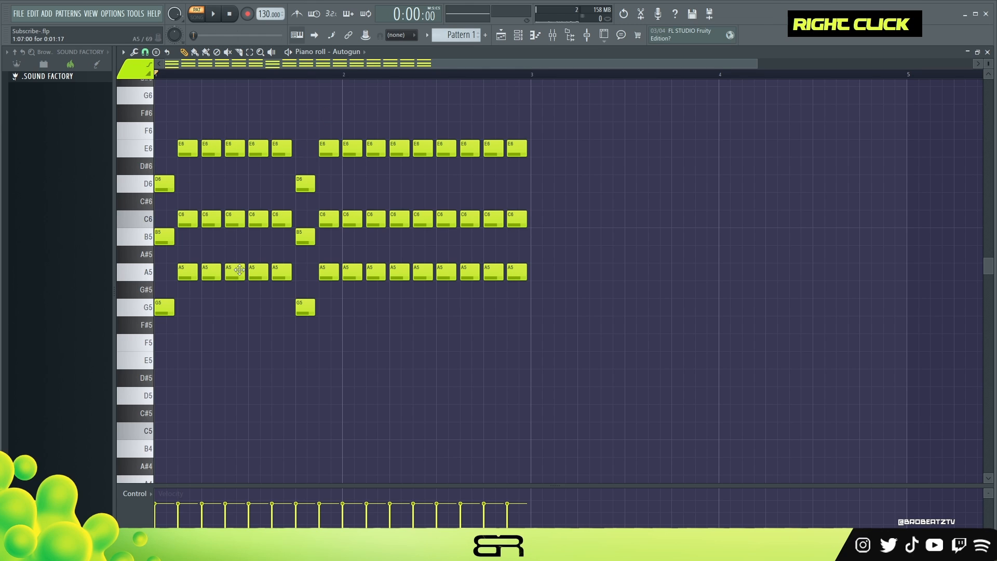
# Step: Add a short F5 note and a long E5 note beneath the first chord phrase and duplicate both to beat 4 of bar 1
pyautogui.moveTo(165, 167); pyautogui.dragTo(158, 326)
pyautogui.moveTo(185, 130); pyautogui.dragTo(192, 285)
pyautogui.rightClick(199, 249)
pyautogui.click(164, 343)
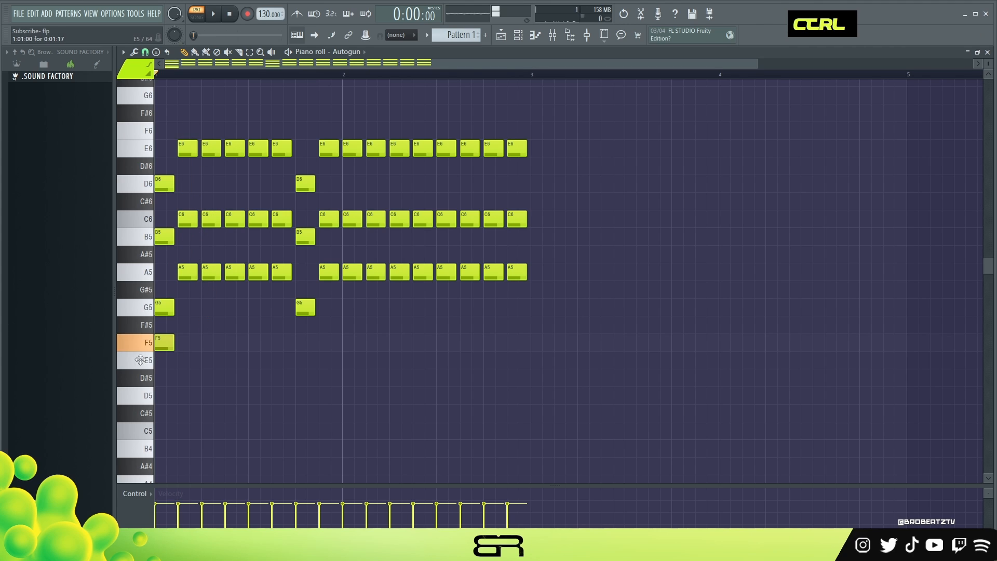
pyautogui.click(182, 359)
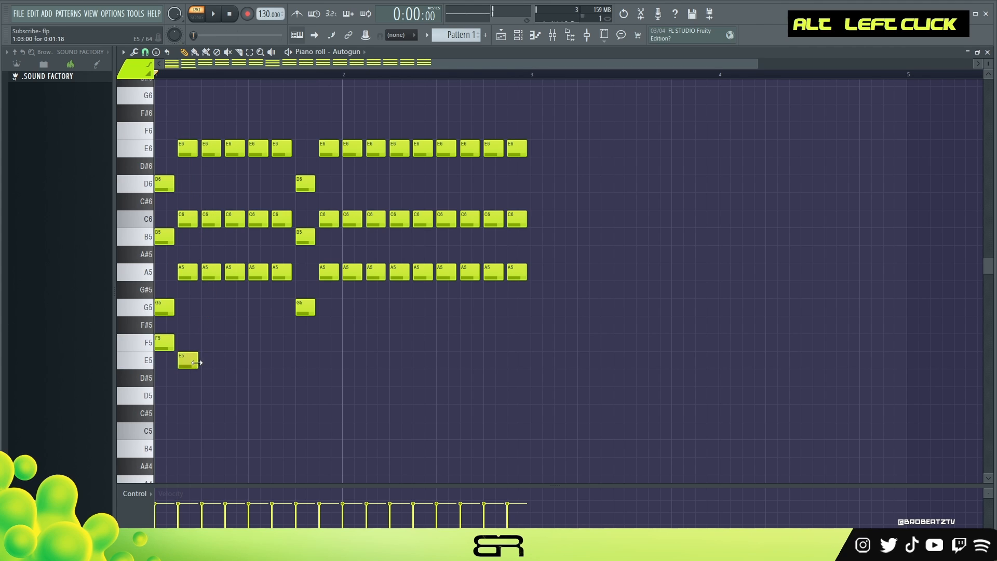
pyautogui.moveTo(200, 360); pyautogui.dragTo(289, 363)
pyautogui.moveTo(171, 341); pyautogui.dragTo(202, 362)
pyautogui.moveTo(209, 365); pyautogui.dragTo(347, 372)
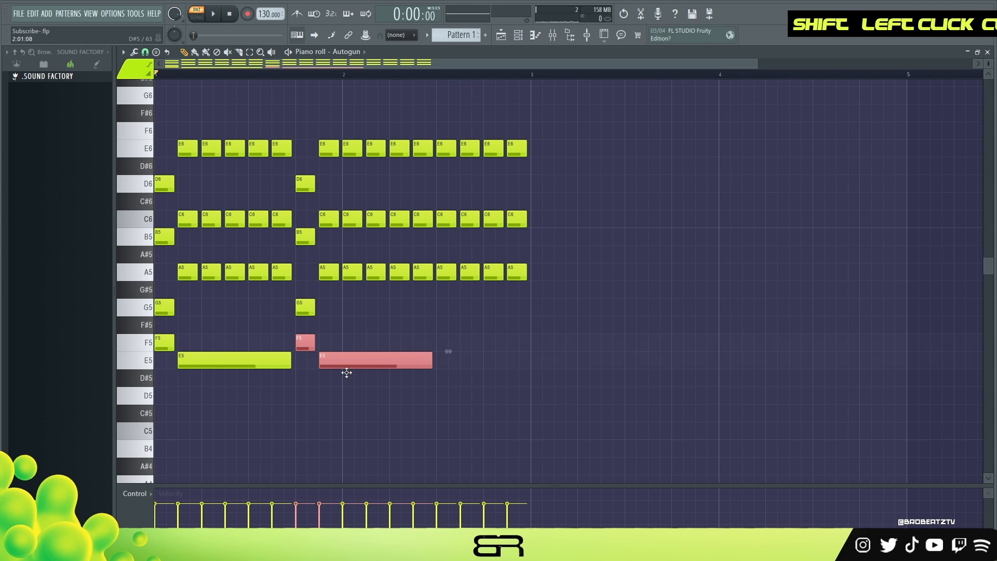
# Step: Delete the added F5 and E5 notes beneath both chord phrases
pyautogui.rightClick(345, 372)
pyautogui.keyDown('ctrl'); pyautogui.click(172, 345); pyautogui.keyUp('ctrl')
pyautogui.keyDown('ctrl'); pyautogui.keyDown('shift'); pyautogui.click(309, 350); pyautogui.keyUp('shift'); pyautogui.keyUp('ctrl')
pyautogui.keyDown('ctrl'); pyautogui.keyDown('shift'); pyautogui.click(346, 367); pyautogui.keyUp('shift'); pyautogui.keyUp('ctrl')
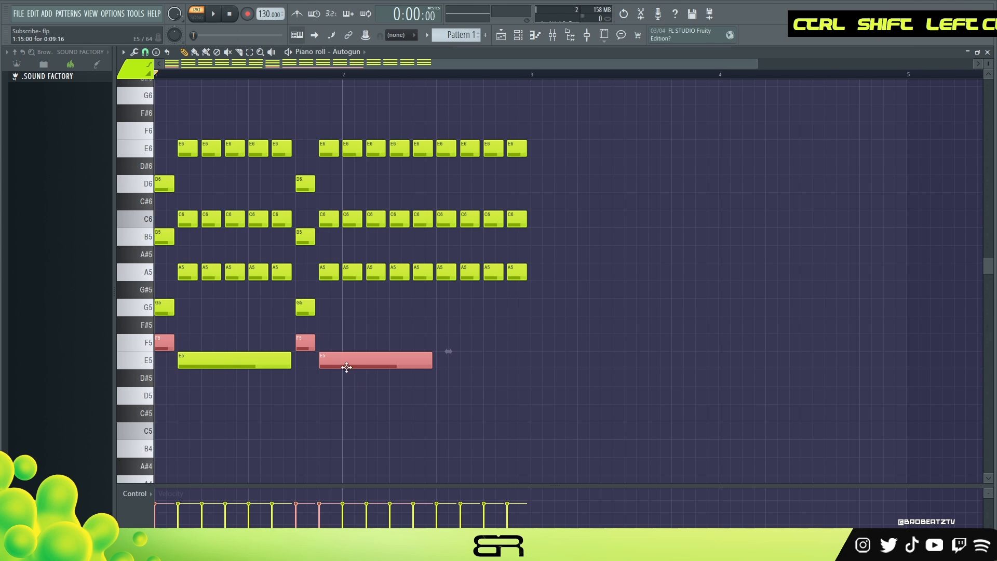
pyautogui.rightClick(340, 365)
pyautogui.rightClick(308, 347)
pyautogui.rightClick(281, 360)
pyautogui.rightClick(167, 344)
# Step: Duplicate the whole two-bar chord progression into bars 3 and 4, clear the loop range and play it
pyautogui.hotkey('ctrl', 'a')
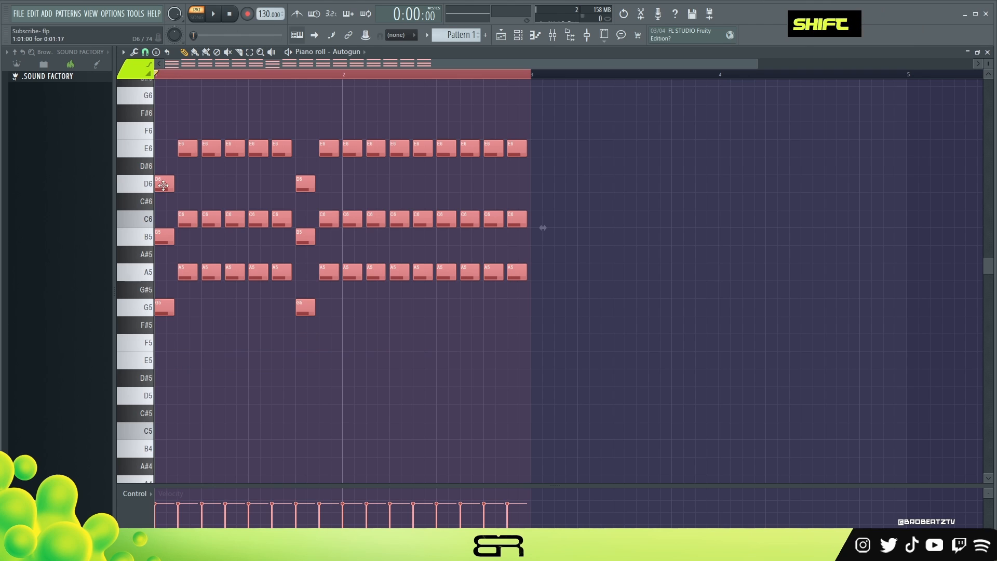
pyautogui.moveTo(158, 188); pyautogui.dragTo(533, 188)
pyautogui.rightClick(539, 110)
pyautogui.doubleClick(504, 74)
pyautogui.moveTo(504, 73); pyautogui.dragTo(156, 73)
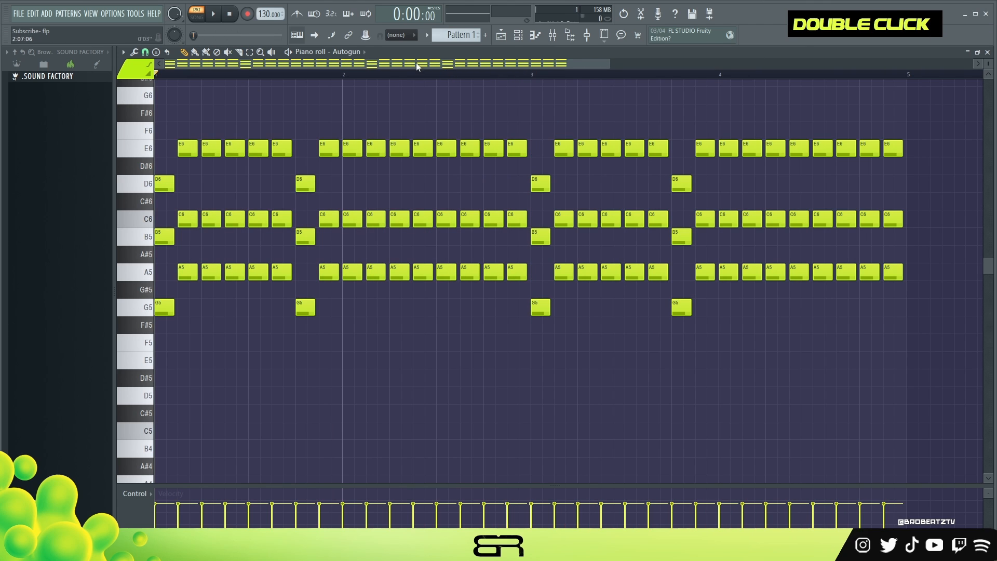
pyautogui.press('space')
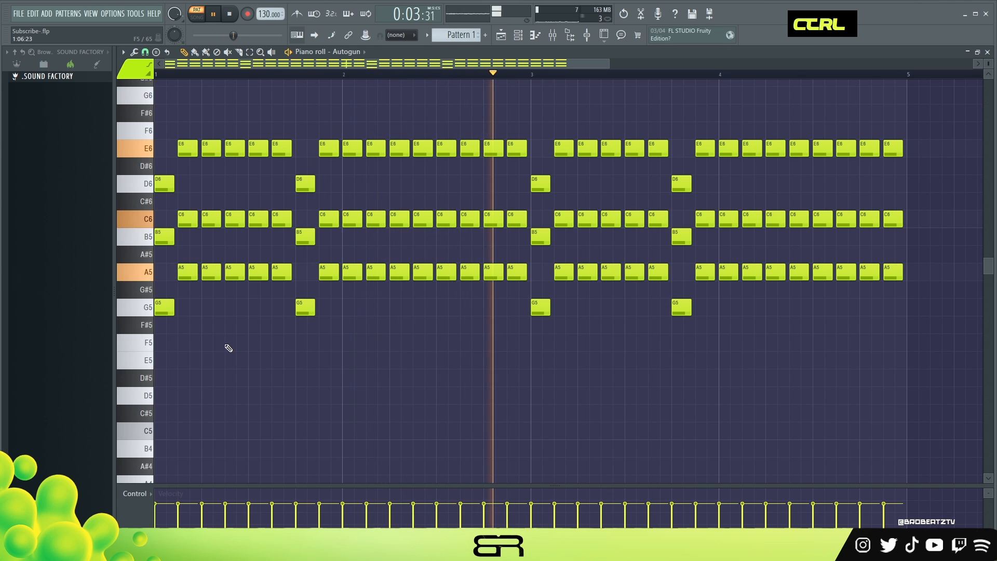
pyautogui.press('space')
# Step: In the (808) Brother - B piano roll, place G5 notes on beats 1 and 4 of bars 1 and 3, plus beat 2.5 of bar 3
pyautogui.click(518, 37)
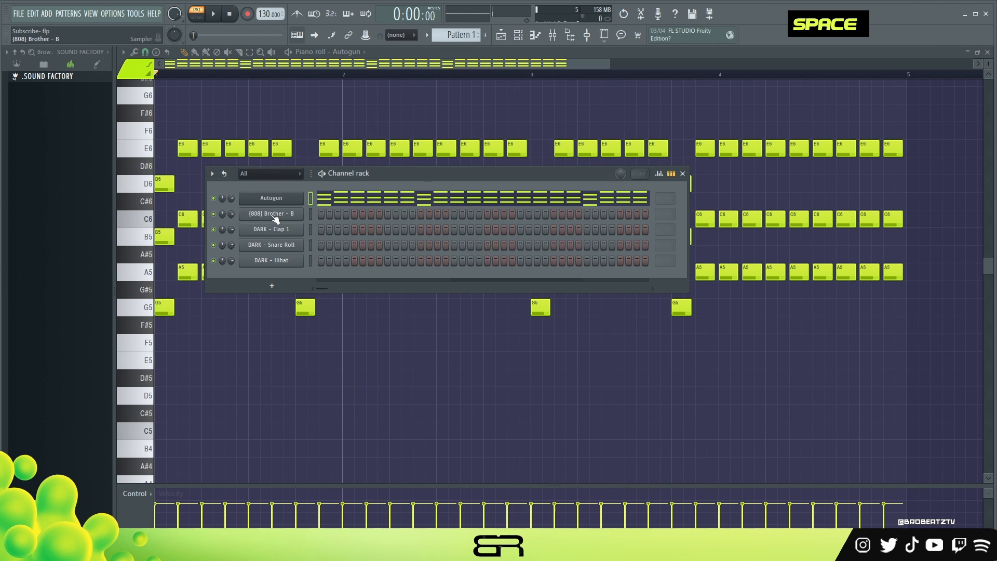
pyautogui.rightClick(303, 209)
pyautogui.click(332, 216)
pyautogui.click(306, 307)
pyautogui.moveTo(363, 304); pyautogui.dragTo(536, 320)
pyautogui.rightClick(541, 330)
pyautogui.click(606, 311)
pyautogui.keyDown('ctrl'); pyautogui.click(612, 313); pyautogui.keyUp('ctrl')
# Step: Lower the first two 808 notes of bar 3 by one octave to G4
pyautogui.moveTo(618, 290); pyautogui.dragTo(535, 311)
pyautogui.hotkey('ctrl', 'Down')
pyautogui.rightClick(490, 277)
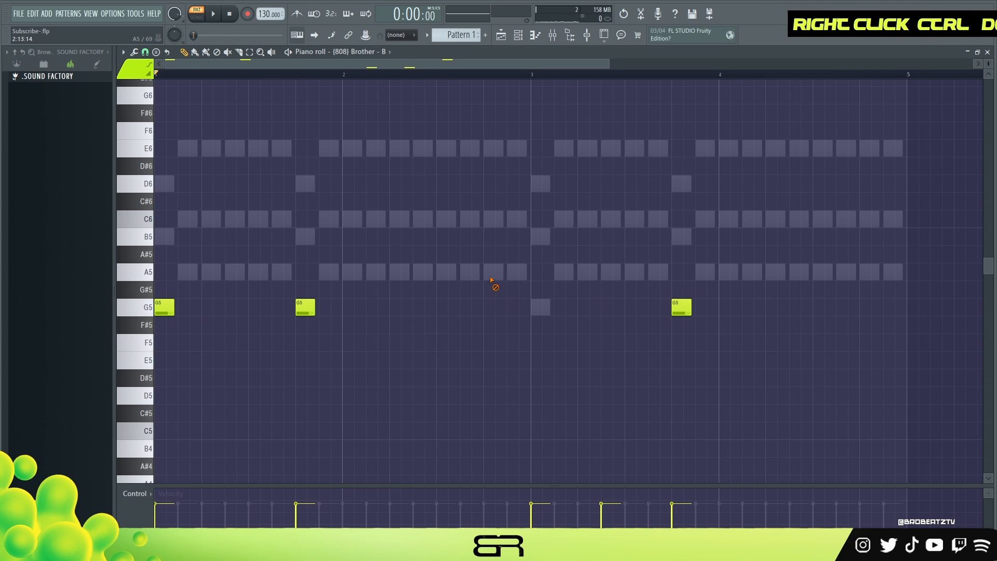
# Step: Play the pattern with the 808 and audition the C6, B5 and A5 keys for the next bass note
pyautogui.press('space')
pyautogui.click(148, 223)
pyautogui.press('space')
pyautogui.press('space')
pyautogui.click(147, 239)
pyautogui.press('space')
pyautogui.press('space')
pyautogui.doubleClick(148, 272)
pyautogui.press('space')
pyautogui.press('space')
pyautogui.press('space')
pyautogui.press('space')
pyautogui.click(149, 272)
pyautogui.press('space')
# Step: Place two A5 bass notes half a beat apart from beat 3 of bar 2 and lower them one octave to A4
pyautogui.click(447, 277)
pyautogui.click(470, 277)
pyautogui.moveTo(491, 260); pyautogui.dragTo(430, 279)
pyautogui.hotkey('ctrl', 'Down')
pyautogui.press('space')
# Step: Shift the two A4 bass notes half a beat later and duplicate them to the same place in bar 4
pyautogui.scroll(-2, 430, 279)
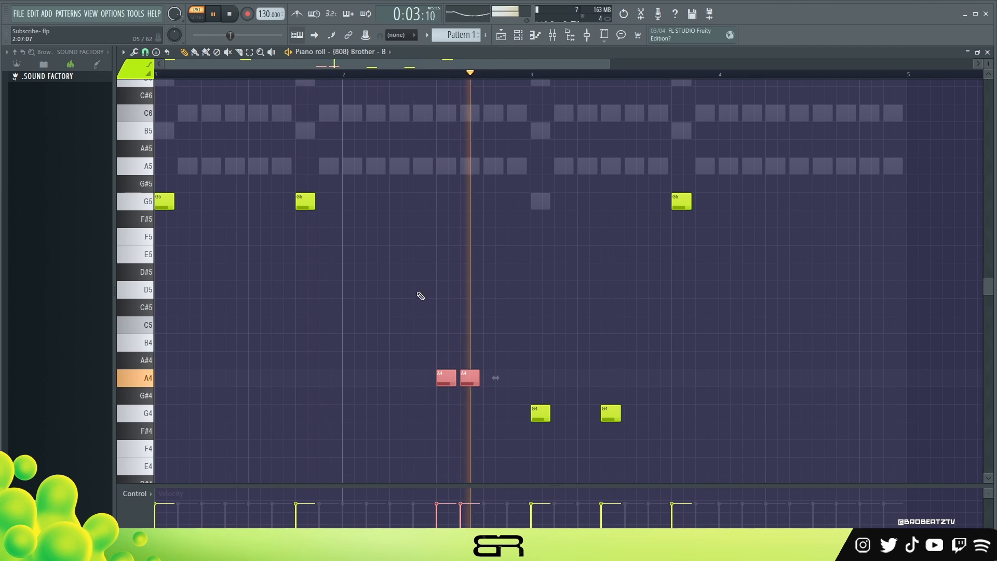
pyautogui.press('space')
pyautogui.press('space')
pyautogui.rightClick(419, 292)
pyautogui.moveTo(518, 378); pyautogui.dragTo(877, 378)
pyautogui.press('space')
pyautogui.press('space')
# Step: Raise the velocity of all the 808 notes slightly and stop playback
pyautogui.rightClick(717, 302)
pyautogui.hotkey('ctrl', 'a')
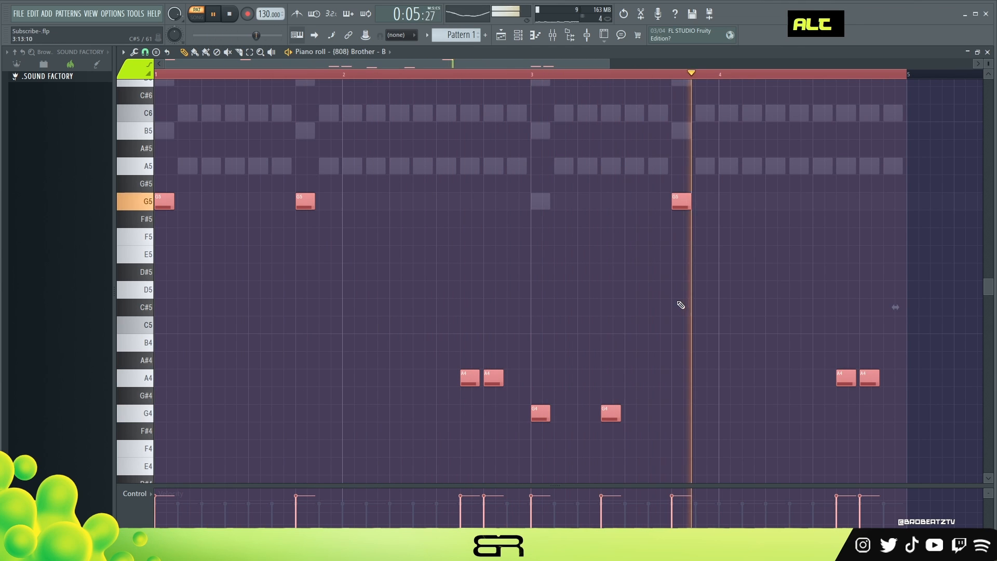
pyautogui.rightClick(650, 286)
pyautogui.press('space')
# Step: Place DARK - Clap 1 hits on beat 3 of bars 1 and 2 and duplicate them into bars 3 and 4
pyautogui.press('F6')
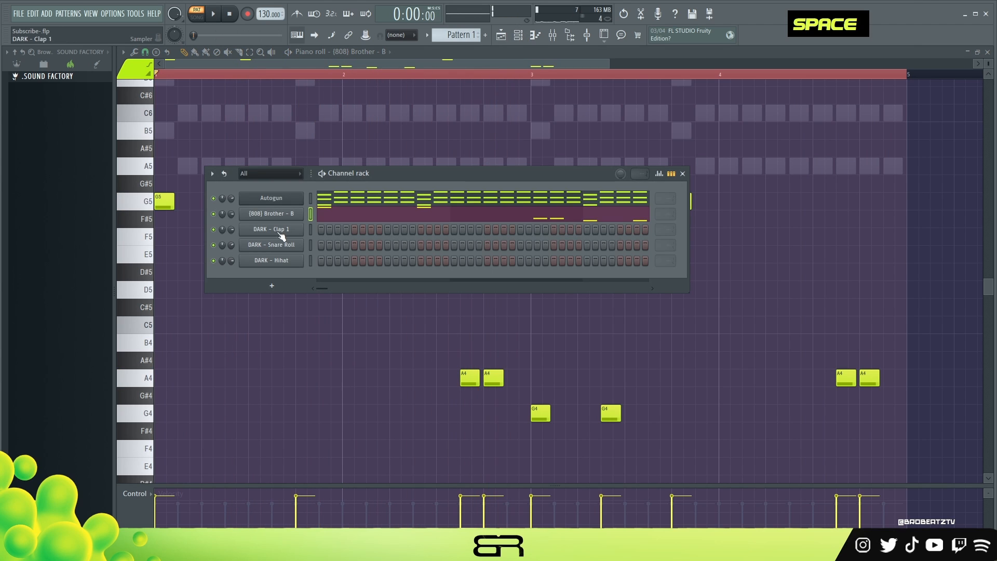
pyautogui.click(520, 229)
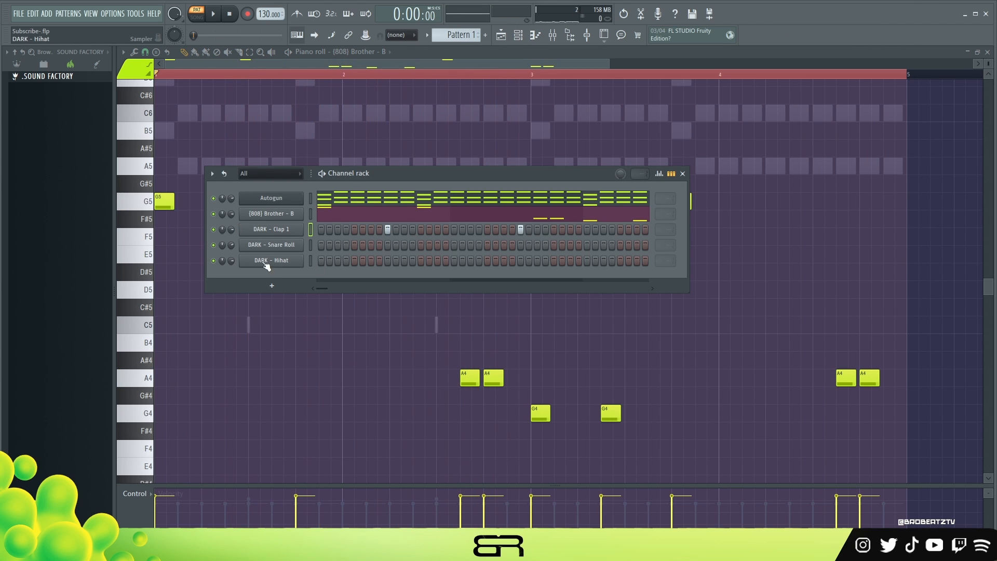
pyautogui.rightClick(265, 232)
pyautogui.click(345, 226)
pyautogui.hotkey('ctrl', 'a')
pyautogui.keyDown('shift'); pyautogui.moveTo(250, 328); pyautogui.dragTo(627, 349); pyautogui.keyUp('shift')
# Step: In the DARK - Snare Roll piano roll, add C5 hits at beat 1.5 of bar 1 and beats 2.5 and 2.75 of bar 2
pyautogui.press('F6')
pyautogui.press('space')
pyautogui.press('space')
pyautogui.rightClick(265, 245)
pyautogui.click(278, 254)
pyautogui.click(178, 326)
pyautogui.press('space')
pyautogui.press('space')
pyautogui.press('space')
pyautogui.press('space')
pyautogui.press('space')
pyautogui.press('space')
pyautogui.press('space')
pyautogui.click(413, 325)
pyautogui.click(426, 326)
pyautogui.press('space')
# Step: Add snare hits on beats 3.5 and 4.5 of bar 2 and beats 1.5 and 4.5 of bar 4, leaving none in bar 3
pyautogui.click(460, 325)
pyautogui.click(507, 325)
pyautogui.click(554, 325)
pyautogui.click(743, 326)
pyautogui.click(884, 326)
pyautogui.rightClick(555, 325)
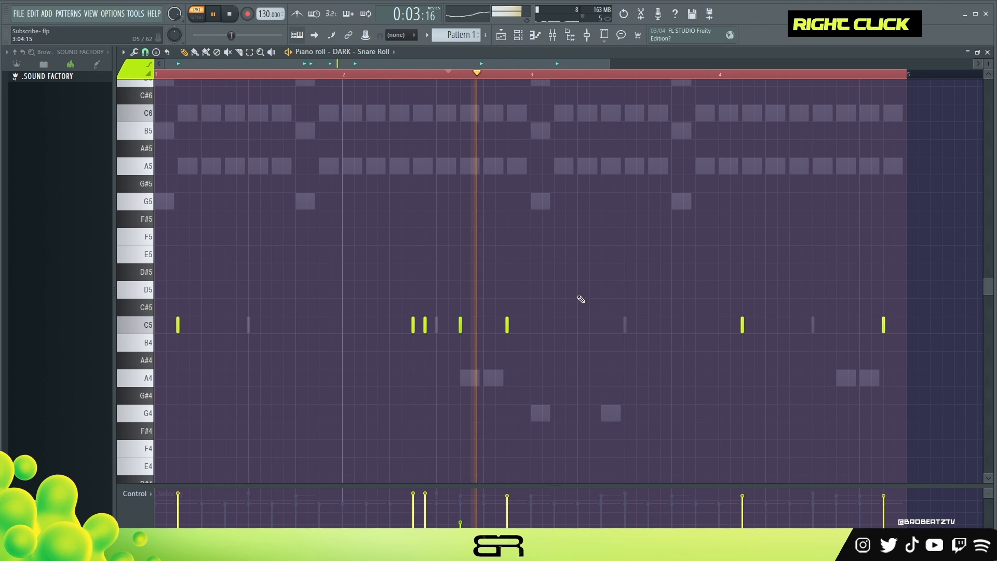
# Step: Open the DARK - Hihat piano roll, place a C5 hit at the start of bar 1 and play the pattern
pyautogui.press('F6')
pyautogui.press('space')
pyautogui.rightClick(271, 261)
pyautogui.click(284, 269)
pyautogui.click(156, 326)
pyautogui.press('space')
pyautogui.press('space')
pyautogui.press('space')
pyautogui.press('space')
# Step: Add hi-hat hits on beat 2.5 of bar 1 and on beats 1 and 2.5 of bar 3
pyautogui.click(225, 325)
pyautogui.click(531, 325)
pyautogui.press('space')
pyautogui.press('space')
pyautogui.press('space')
pyautogui.press('space')
pyautogui.press('space')
pyautogui.click(602, 325)
pyautogui.press('space')
pyautogui.press('space')
# Step: Add hi-hat hits on beats 1.5, 1.75, 2.25 and 4 of bar 2 and listen to the groove
pyautogui.click(366, 325)
pyautogui.click(378, 325)
pyautogui.click(401, 325)
pyautogui.press('space')
pyautogui.press('space')
pyautogui.press('space')
pyautogui.press('space')
pyautogui.press('space')
pyautogui.press('space')
pyautogui.click(483, 327)
pyautogui.press('space')
pyautogui.press('space')
# Step: Place hi-hat hits on beats 1.5, 1.75 and 2 of bar 4 and chop the beat 2 note into a fast roll
pyautogui.click(743, 327)
pyautogui.click(755, 328)
pyautogui.click(766, 328)
pyautogui.click(789, 329)
pyautogui.rightClick(789, 328)
pyautogui.moveTo(787, 312); pyautogui.dragTo(770, 347)
pyautogui.hotkey('ctrl', 'u')
# Step: Fill beats 2.5 to 4.5 of bar 4 with four half-beat C5 hi-hat notes at varied velocities
pyautogui.click(802, 327)
pyautogui.click(814, 326)
pyautogui.click(837, 326)
pyautogui.click(860, 326)
pyautogui.moveTo(897, 326); pyautogui.dragTo(808, 395)
# Step: Clear the loop range and briefly play the pattern
pyautogui.doubleClick(322, 74)
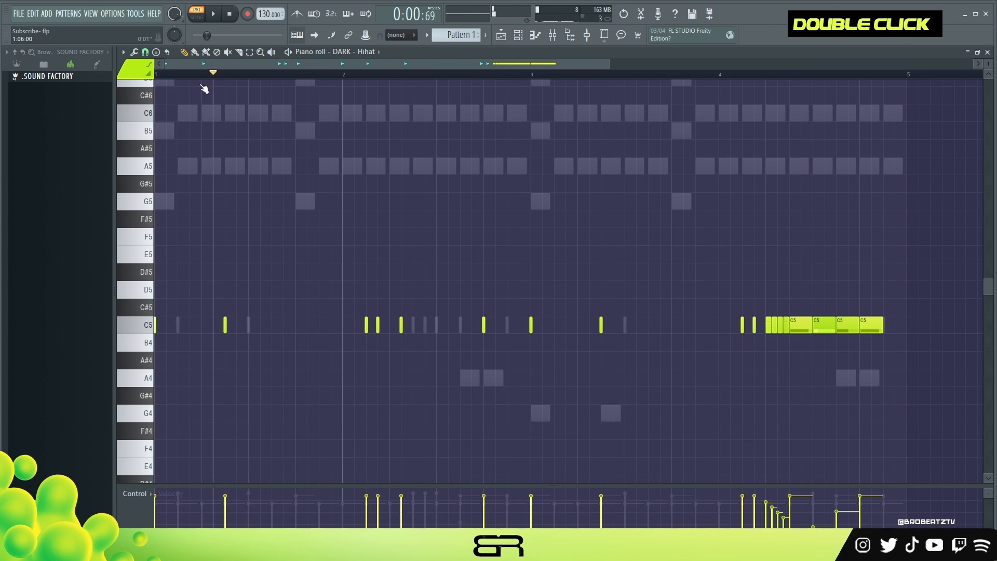
pyautogui.press('space')
pyautogui.press('space')
# Step: Show the channel rack, move it higher and play the full pattern with all drums, 808 and chords
pyautogui.click(518, 35)
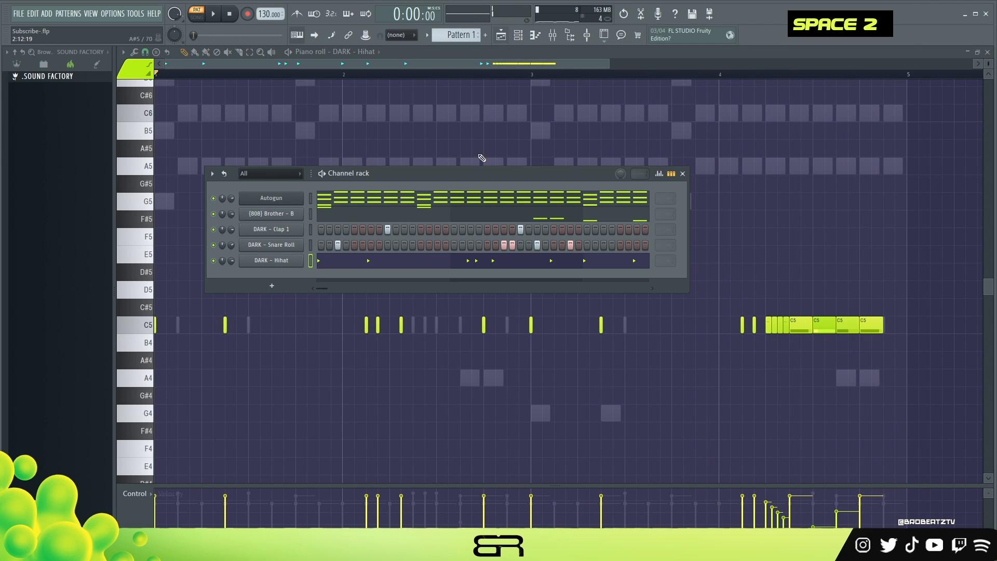
pyautogui.moveTo(462, 181); pyautogui.dragTo(494, 132)
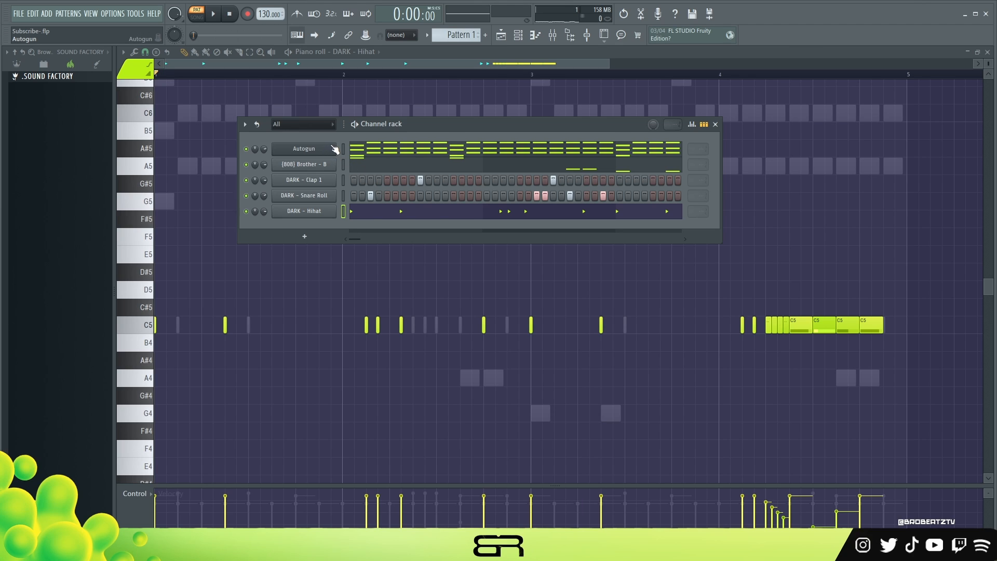
pyautogui.press('space')
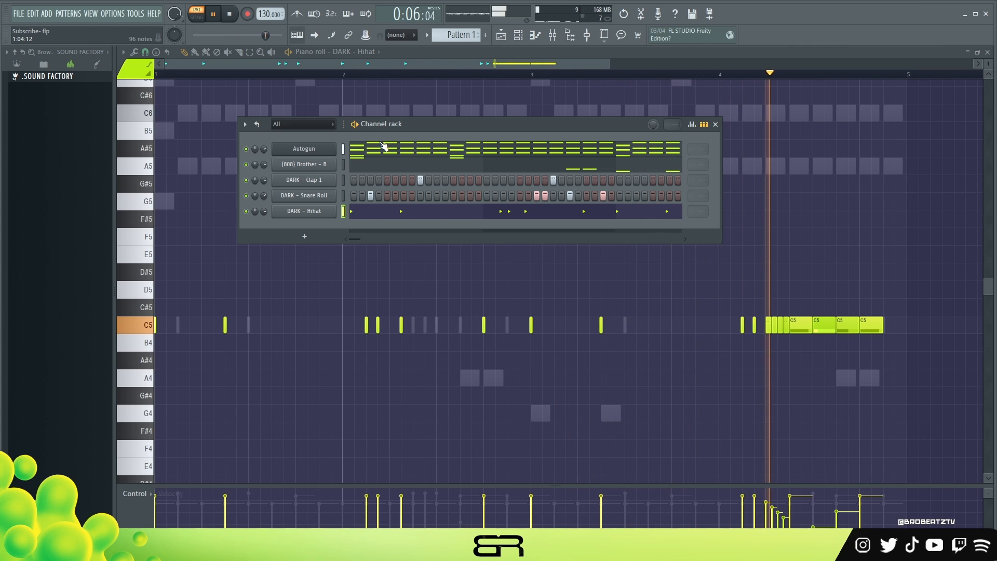
pyautogui.press('space')
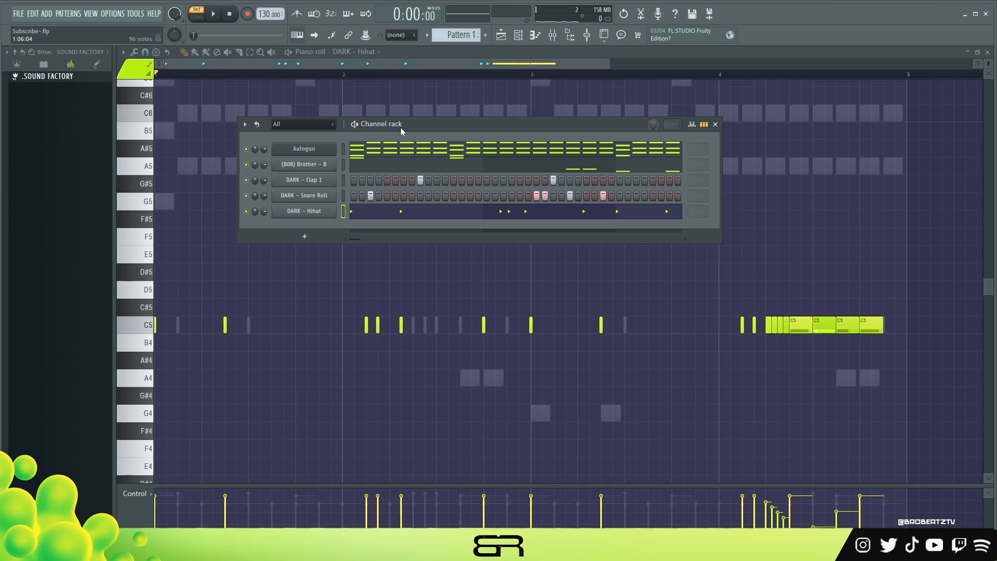
pyautogui.moveTo(401, 126); pyautogui.dragTo(412, 129)
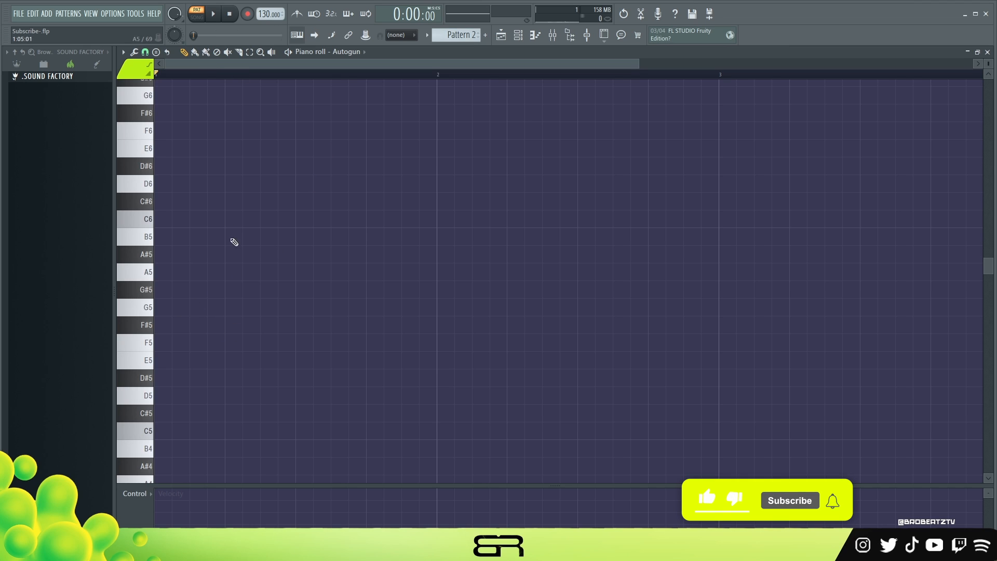
# Step: Fill bar 1 of Pattern 2 on the Autogun channel with four one-beat G5 notes
pyautogui.click(207, 308)
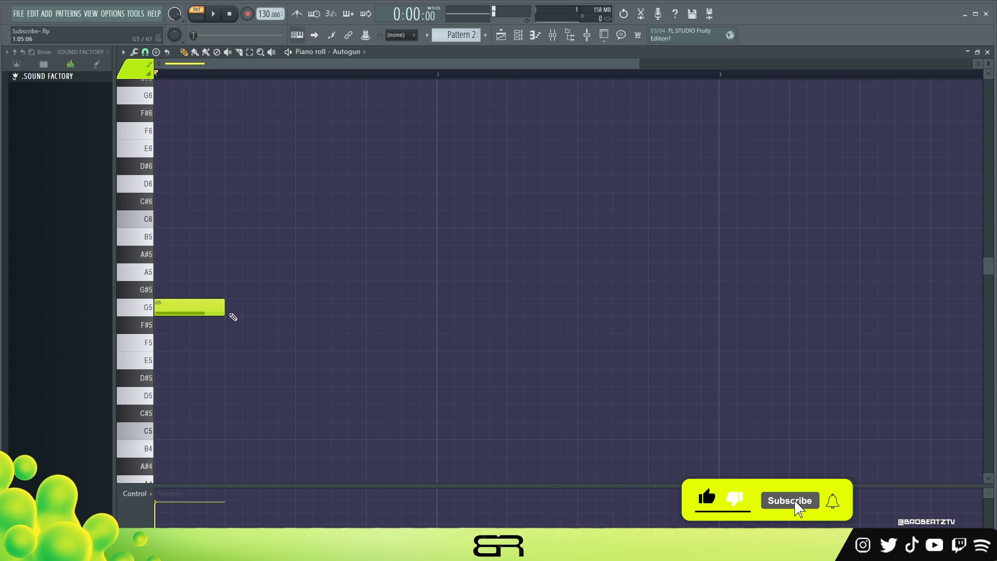
pyautogui.moveTo(278, 308); pyautogui.dragTo(207, 317)
pyautogui.moveTo(176, 312); pyautogui.dragTo(317, 313)
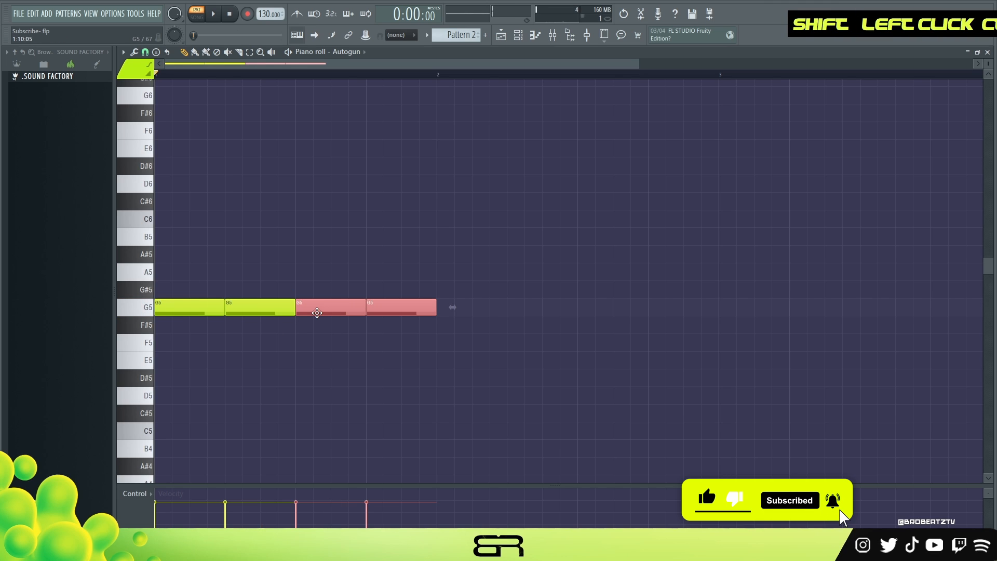
pyautogui.rightClick(284, 275)
pyautogui.keyDown('ctrl'); pyautogui.moveTo(163, 281); pyautogui.dragTo(435, 334); pyautogui.keyUp('ctrl')
pyautogui.rightClick(441, 357)
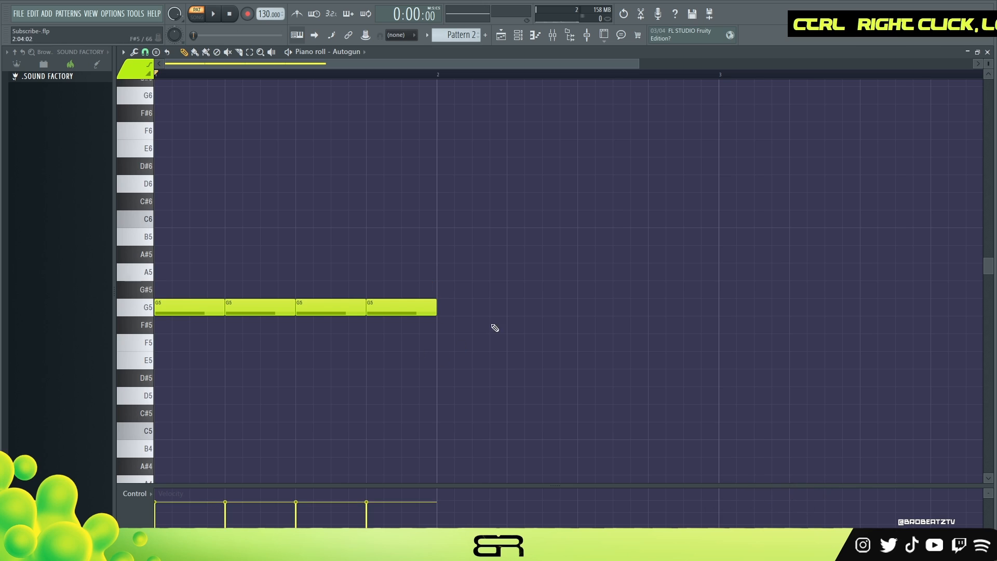
# Step: Fill the first beat of bar 2 with four quarter-beat F#5 notes
pyautogui.click(447, 333)
pyautogui.keyDown('shift'); pyautogui.moveTo(452, 329); pyautogui.dragTo(467, 331); pyautogui.keyUp('shift')
pyautogui.keyDown('ctrl'); pyautogui.moveTo(516, 299); pyautogui.dragTo(439, 340); pyautogui.keyUp('ctrl')
pyautogui.keyDown('ctrl'); pyautogui.click(458, 335); pyautogui.keyUp('ctrl')
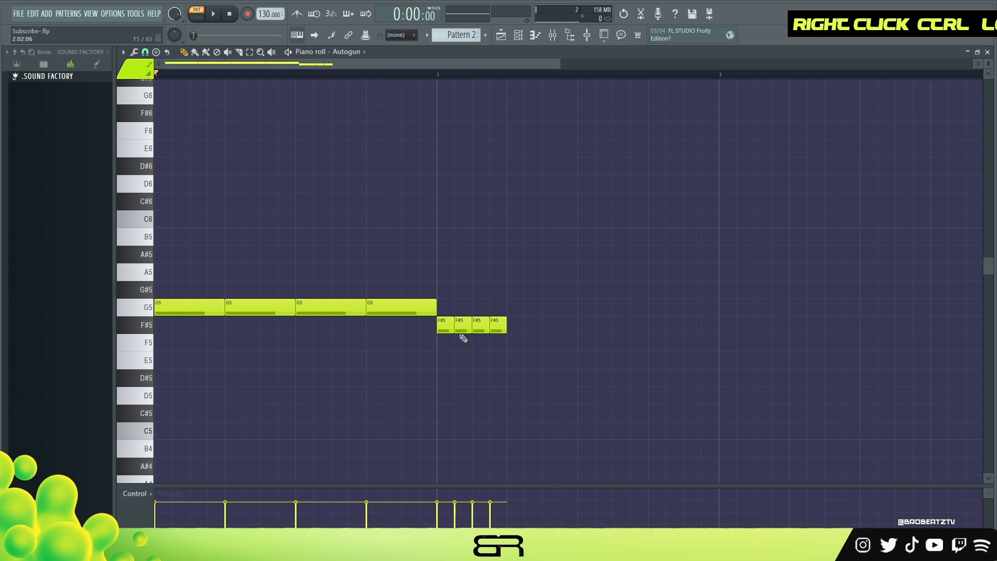
# Step: Extend the F#5 notes into beat 2 of bar 2 and remove some of them to form a broken rhythm
pyautogui.keyDown('ctrl'); pyautogui.moveTo(517, 327); pyautogui.dragTo(447, 326); pyautogui.keyUp('ctrl')
pyautogui.keyDown('shift'); pyautogui.moveTo(448, 329); pyautogui.dragTo(531, 336); pyautogui.keyUp('shift')
pyautogui.keyDown('shift'); pyautogui.click(576, 341); pyautogui.keyUp('shift')
pyautogui.keyDown('shift'); pyautogui.rightClick(586, 327); pyautogui.keyUp('shift')
pyautogui.rightClick(587, 326)
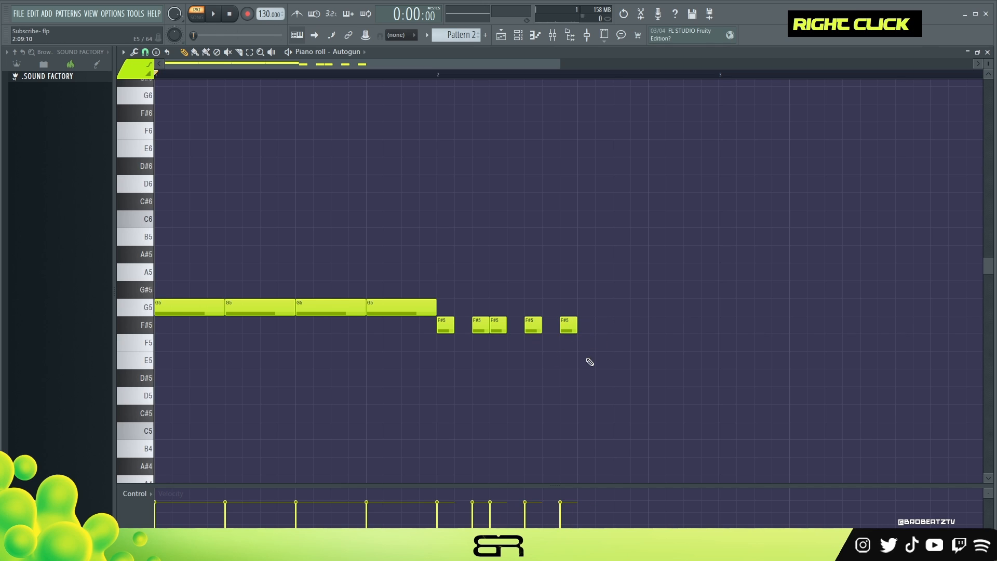
# Step: Delete all the G5 and F#5 notes to empty the piano roll
pyautogui.rightClick(481, 325)
pyautogui.rightClick(498, 326)
pyautogui.rightClick(333, 308)
pyautogui.rightClick(401, 308)
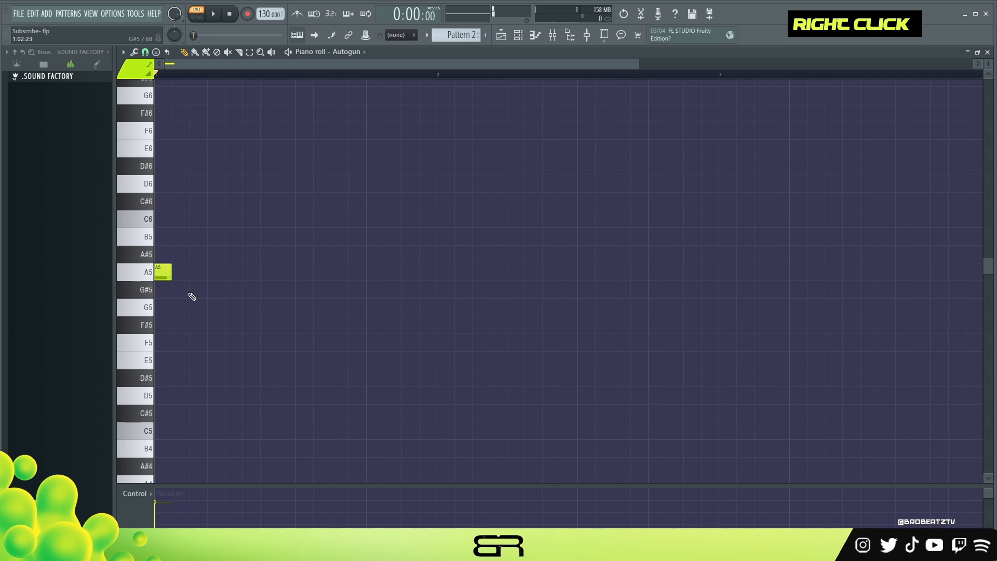
# Step: Place a quarter-beat A5-C6-E6 chord at the start of bar 1
pyautogui.scroll(3, 192, 297)
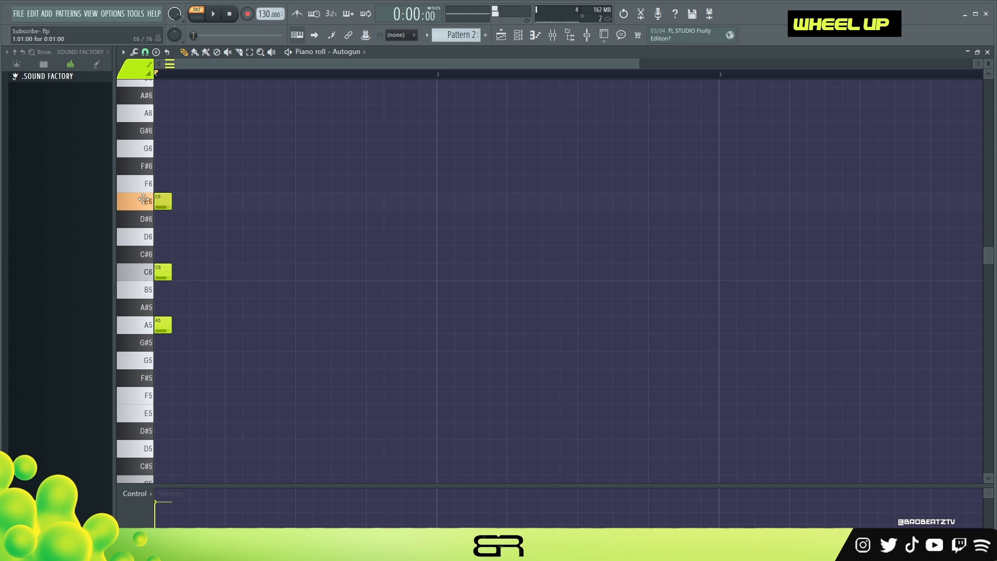
# Step: Copy the A5-C6-E6 chord to steps 4 and 7 of bar 1 and audition the rhythm
pyautogui.press('space')
pyautogui.press('space')
pyautogui.press('space')
pyautogui.press('space')
pyautogui.moveTo(200, 175); pyautogui.dragTo(263, 328)
pyautogui.press('space')
pyautogui.press('space')
pyautogui.press('space')
pyautogui.press('space')
pyautogui.press('space')
pyautogui.press('space')
pyautogui.press('space')
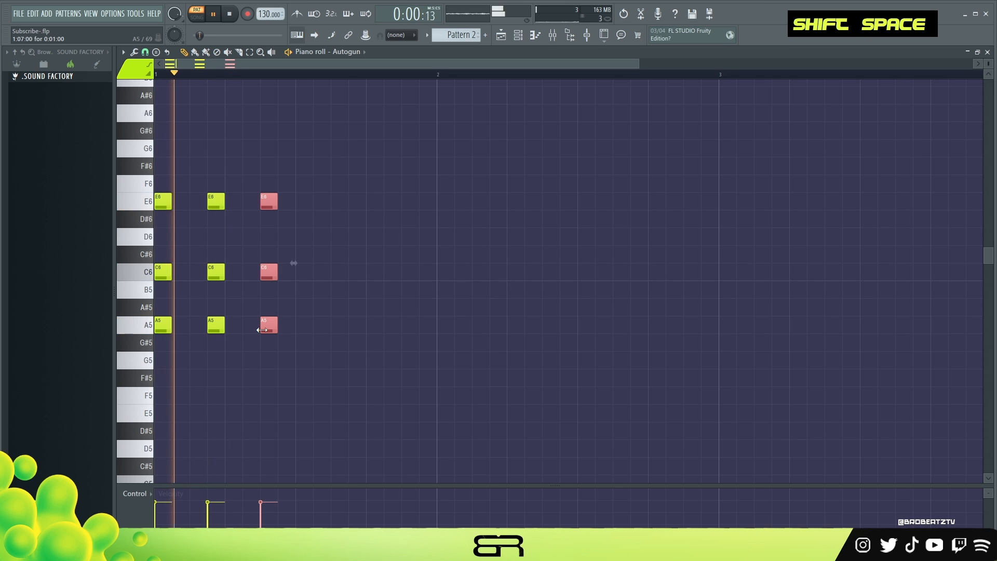
pyautogui.press('space')
pyautogui.press('space')
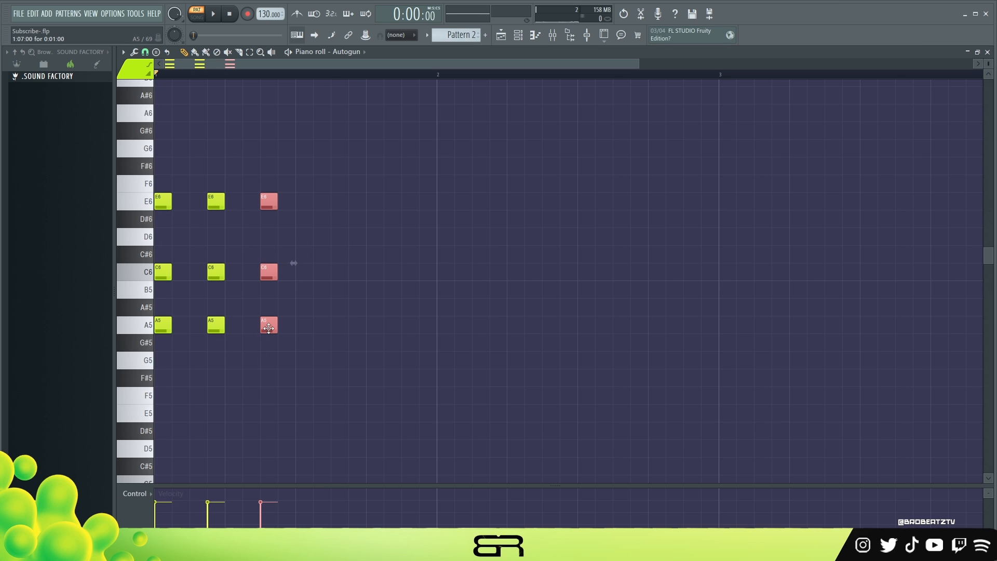
# Step: Change the chord at step 7 of bar 1 to G5-B5-D6 and play it back
pyautogui.rightClick(341, 342)
pyautogui.keyDown('ctrl'); pyautogui.moveTo(294, 303); pyautogui.dragTo(267, 328); pyautogui.keyUp('ctrl')
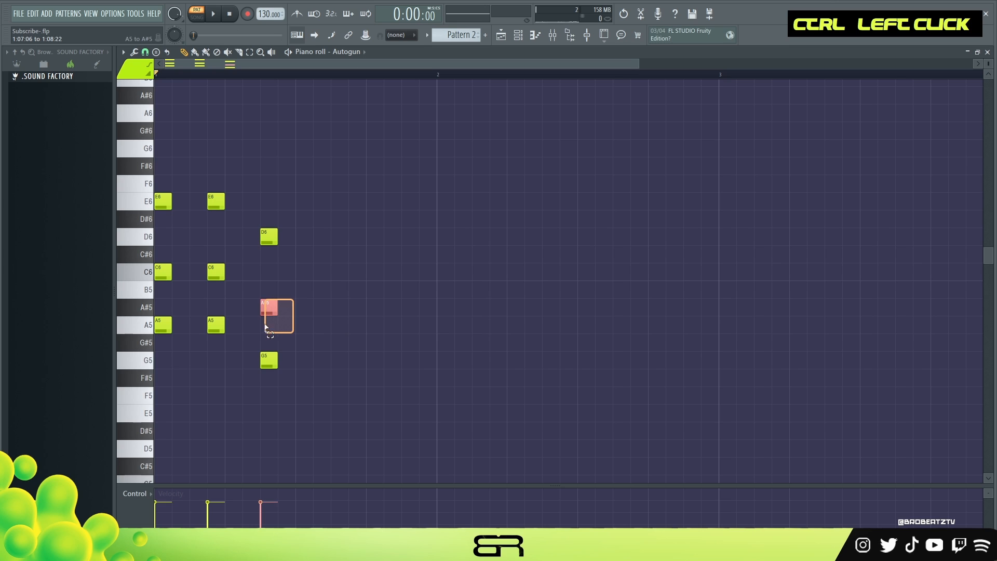
pyautogui.hotkey('ctrl', 'Up')
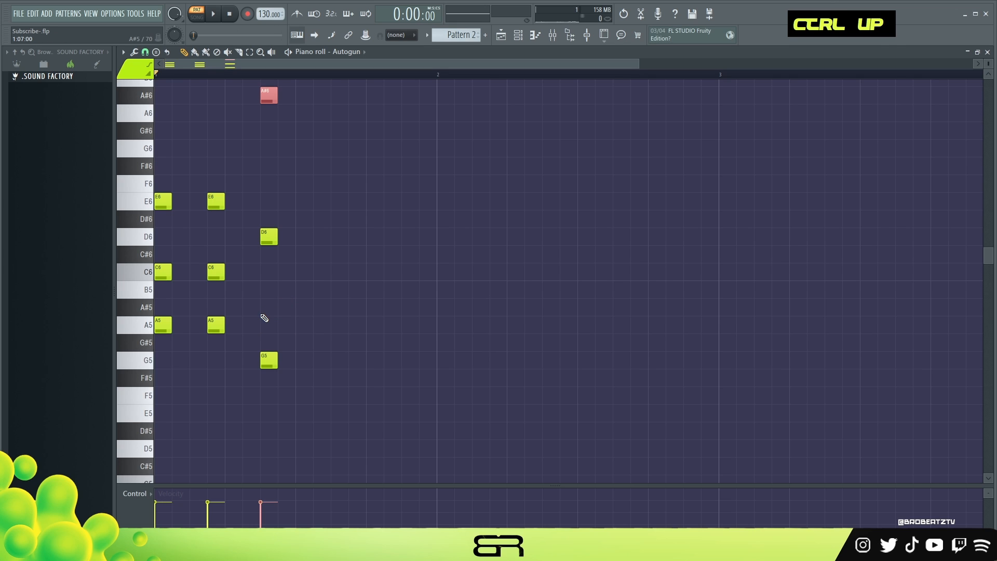
pyautogui.press('Up')
pyautogui.press('space')
pyautogui.rightClick(386, 330)
pyautogui.press('space')
# Step: Copy the G5-B5-D6 chord to step 11 of bar 1 and play the bar
pyautogui.keyDown('ctrl'); pyautogui.moveTo(329, 211); pyautogui.dragTo(232, 422); pyautogui.keyUp('ctrl')
pyautogui.hotkey('ctrl', 'b')
pyautogui.hotkey('shift', 'space')
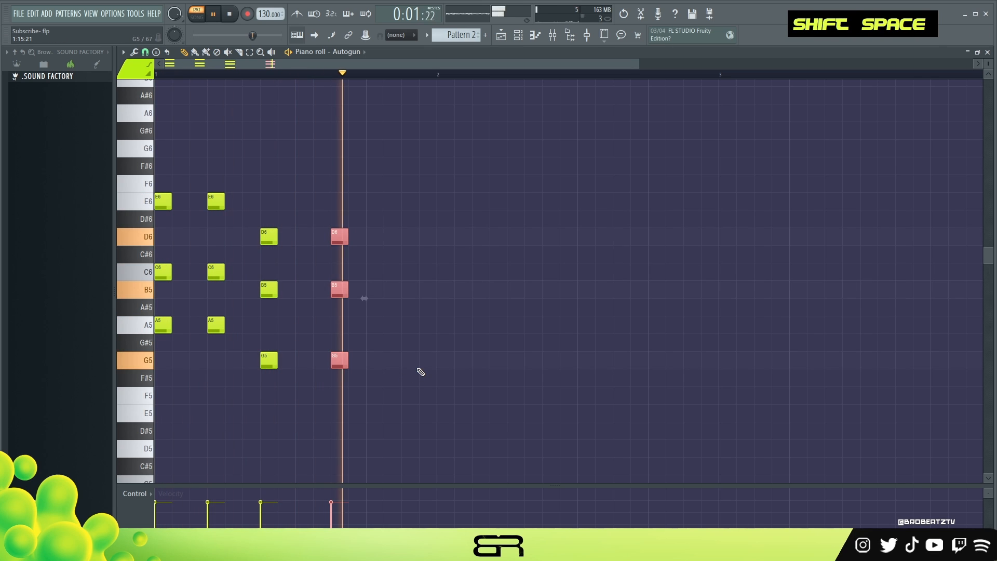
pyautogui.press('space')
pyautogui.press('space')
pyautogui.rightClick(414, 318)
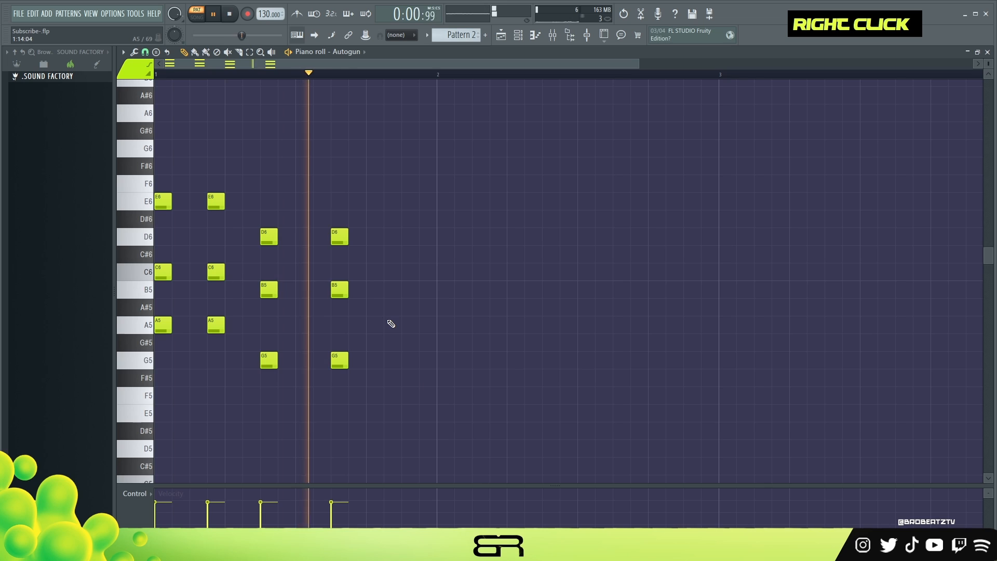
pyautogui.press('space')
# Step: Copy the first two A5-C6-E6 chords to the start of bar 2 and change them to F5-A5-C6
pyautogui.keyDown('ctrl'); pyautogui.moveTo(232, 175); pyautogui.dragTo(152, 367); pyautogui.keyUp('ctrl')
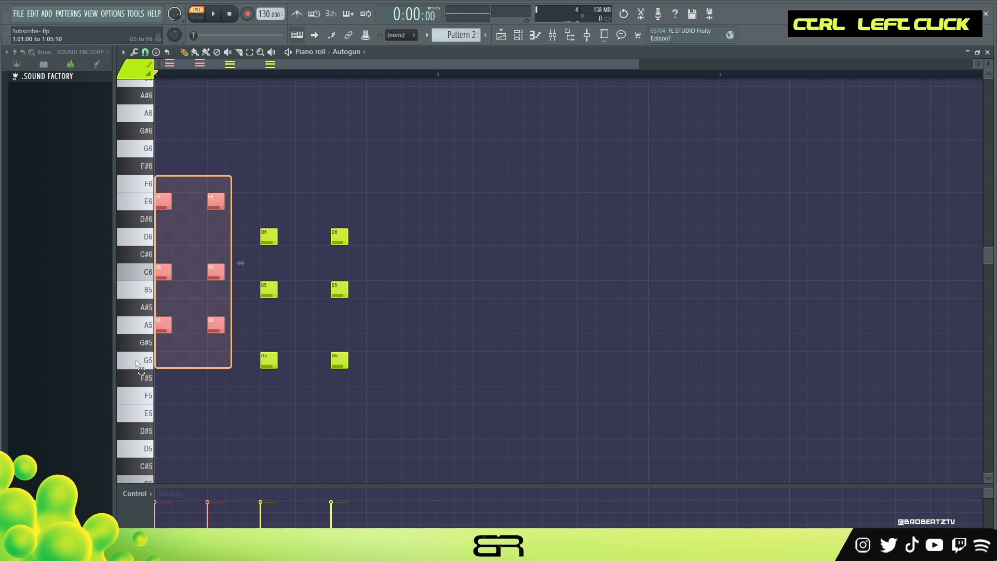
pyautogui.keyDown('shift'); pyautogui.moveTo(167, 328); pyautogui.dragTo(452, 339); pyautogui.keyUp('shift')
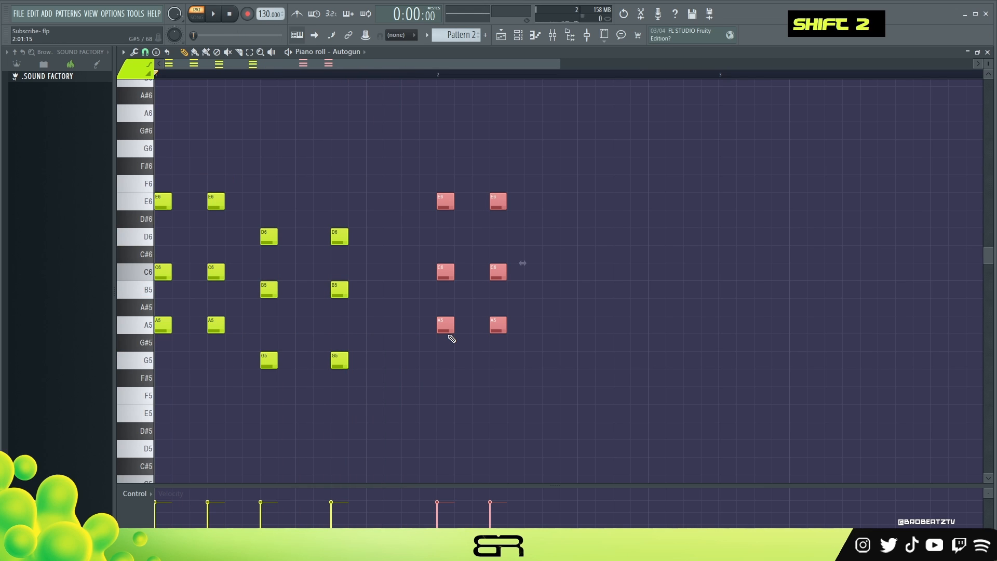
pyautogui.hotkey('shift', 'Down')
pyautogui.hotkey('shift', 'Down')
pyautogui.hotkey('shift', 'Down')
pyautogui.hotkey('shift', 'Down')
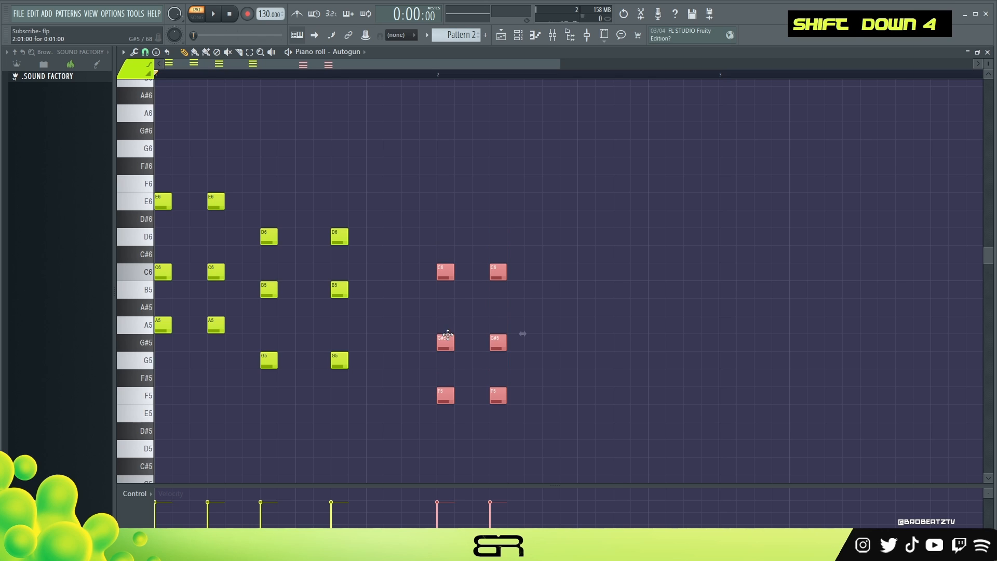
pyautogui.keyDown('ctrl'); pyautogui.moveTo(552, 334); pyautogui.dragTo(442, 246); pyautogui.keyUp('ctrl')
pyautogui.hotkey('shift', 'Up')
pyautogui.keyDown('ctrl'); pyautogui.moveTo(571, 430); pyautogui.dragTo(571, 430); pyautogui.keyUp('ctrl')
# Step: Copy the two F5-A5-C6 chords further along bar 2, placing them at steps 7 and 11, and play the progression
pyautogui.keyDown('shift'); pyautogui.moveTo(439, 279); pyautogui.dragTo(544, 284); pyautogui.keyUp('shift')
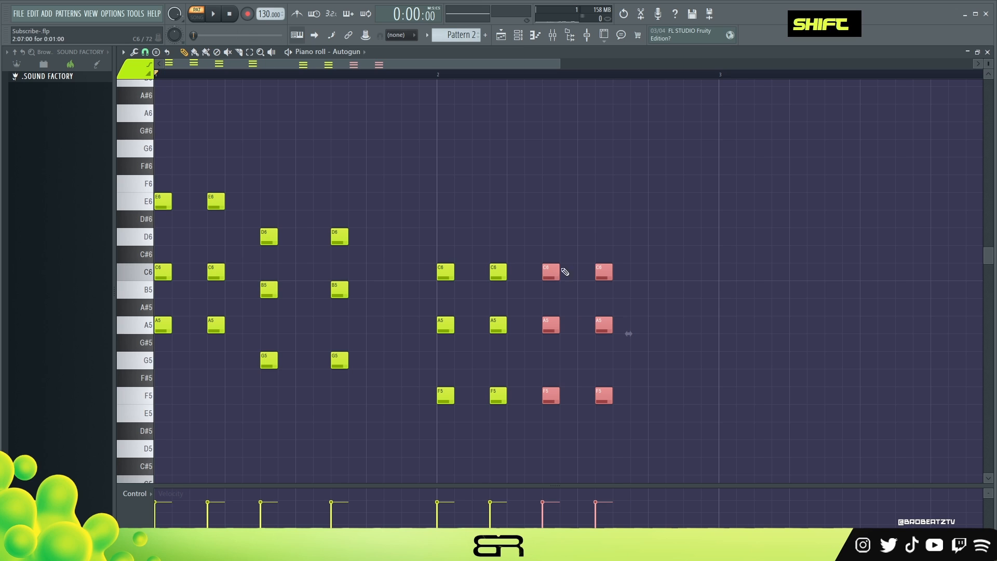
pyautogui.keyDown('ctrl'); pyautogui.moveTo(658, 198); pyautogui.dragTo(596, 451); pyautogui.keyUp('ctrl')
pyautogui.moveTo(605, 400); pyautogui.dragTo(623, 399)
pyautogui.press('space')
pyautogui.rightClick(652, 365)
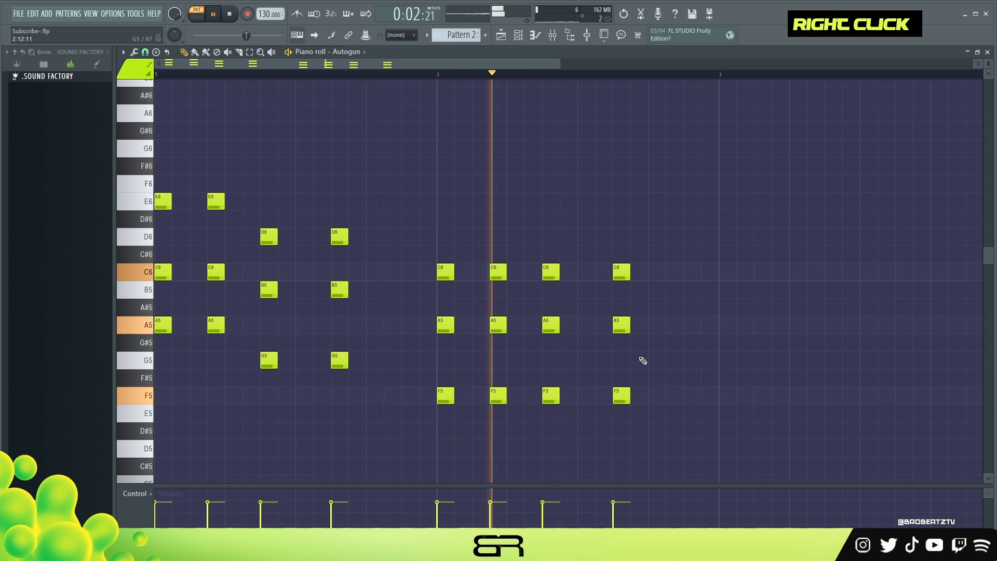
pyautogui.press('space')
# Step: Add D5 beneath the last two F5-A5-C6 chords in bar 2 and play the result
pyautogui.press('space')
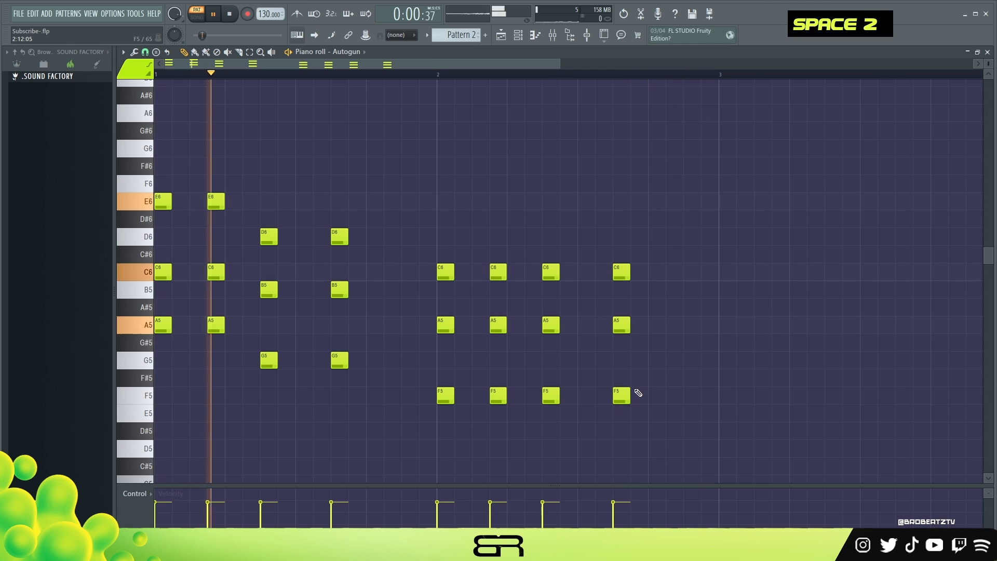
pyautogui.moveTo(365, 228)
pyautogui.keyDown('ctrl'); pyautogui.mouseDown()
pyautogui.moveTo(359, 247)
pyautogui.moveTo(263, 248)
pyautogui.moveTo(541, 247)
pyautogui.mouseUp(); pyautogui.keyUp('ctrl')
pyautogui.press('space')
pyautogui.hotkey('ctrl', 'Down')
pyautogui.rightClick(706, 221)
# Step: Duplicate the whole two-bar chord progression into bars 3 and 4 and play it
pyautogui.press('space')
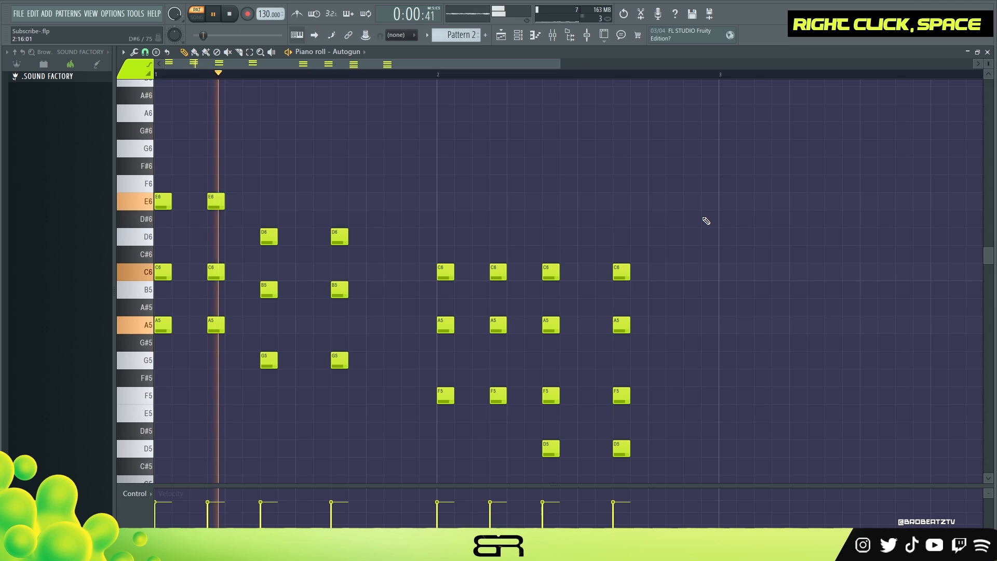
pyautogui.press('ctrl')
pyautogui.hotkey('ctrl', 'a')
pyautogui.moveTo(165, 202)
pyautogui.keyDown('shift'); pyautogui.mouseDown()
pyautogui.moveTo(750, 225)
pyautogui.moveTo(729, 213)
pyautogui.mouseUp(); pyautogui.keyUp('shift')
pyautogui.press('space')
pyautogui.rightClick(651, 167)
pyautogui.doubleClick(403, 76)
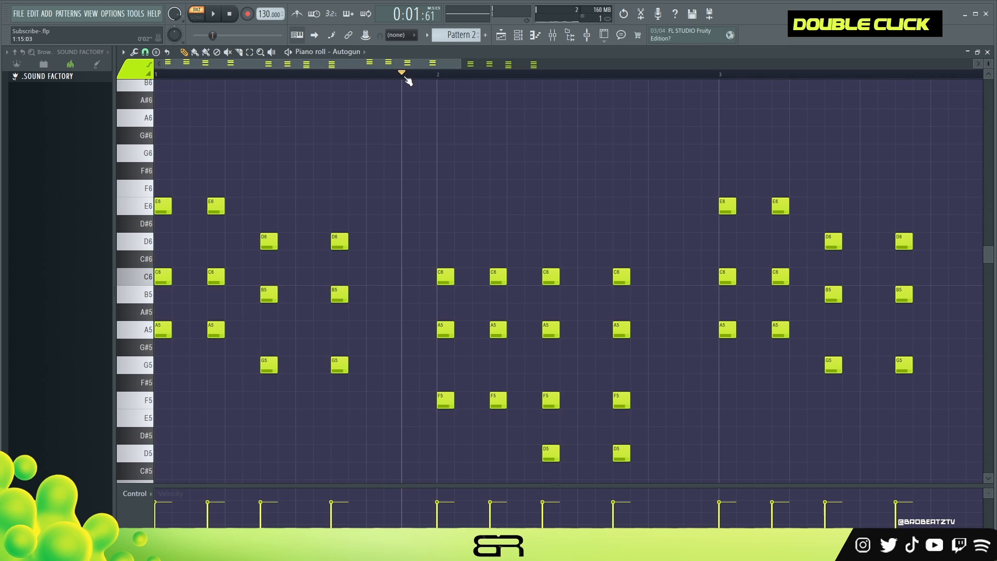
# Step: Copy one note from each of the first three bar 1 chords up an octave as the melody A6, C7 and B6
pyautogui.keyDown('ctrl'); pyautogui.click(163, 329); pyautogui.keyUp('ctrl')
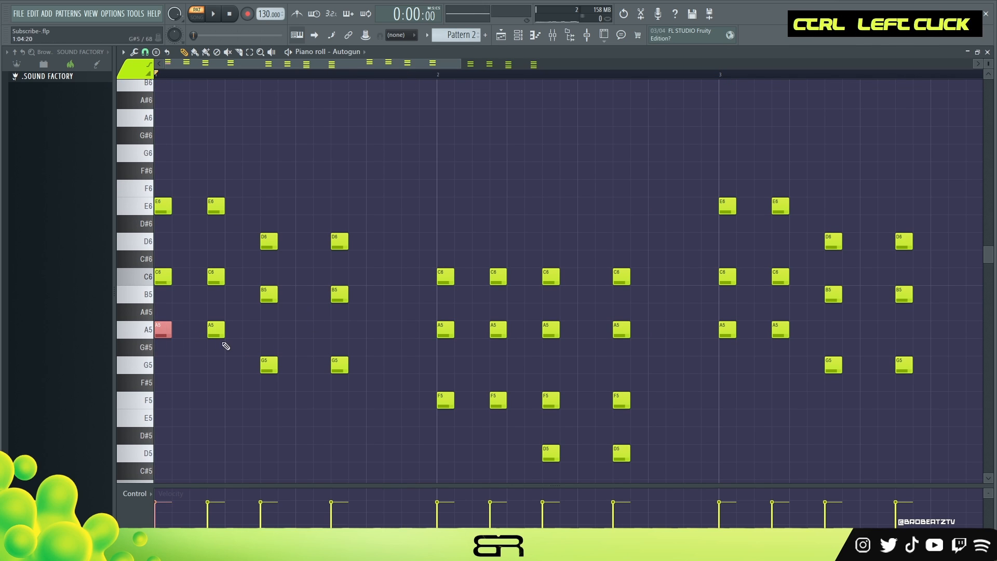
pyautogui.keyDown('ctrl'); pyautogui.keyDown('shift'); pyautogui.click(267, 300); pyautogui.keyUp('shift'); pyautogui.keyUp('ctrl')
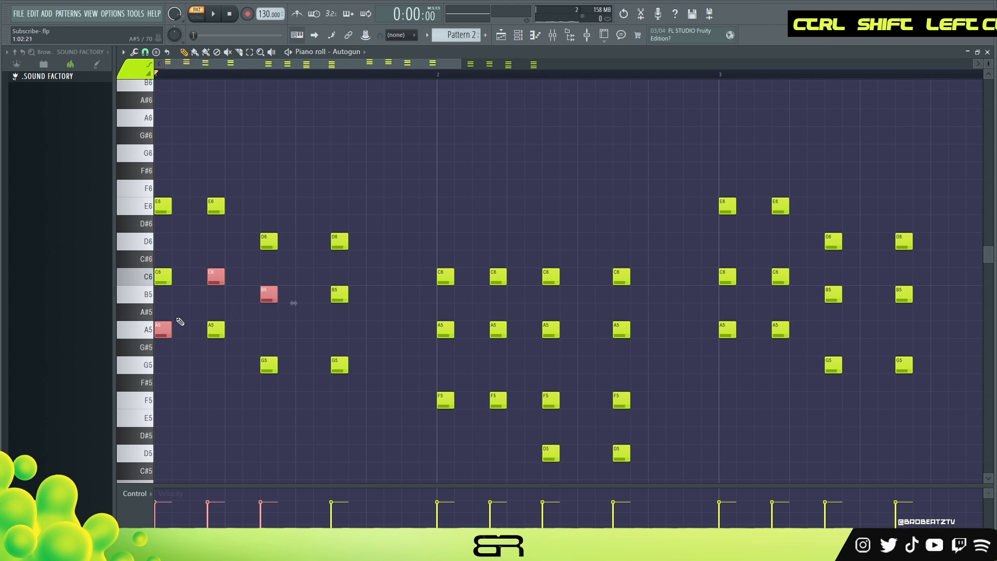
pyautogui.hotkey('ctrl', 'Up')
pyautogui.scroll(2, 260, 338)
pyautogui.rightClick(191, 216)
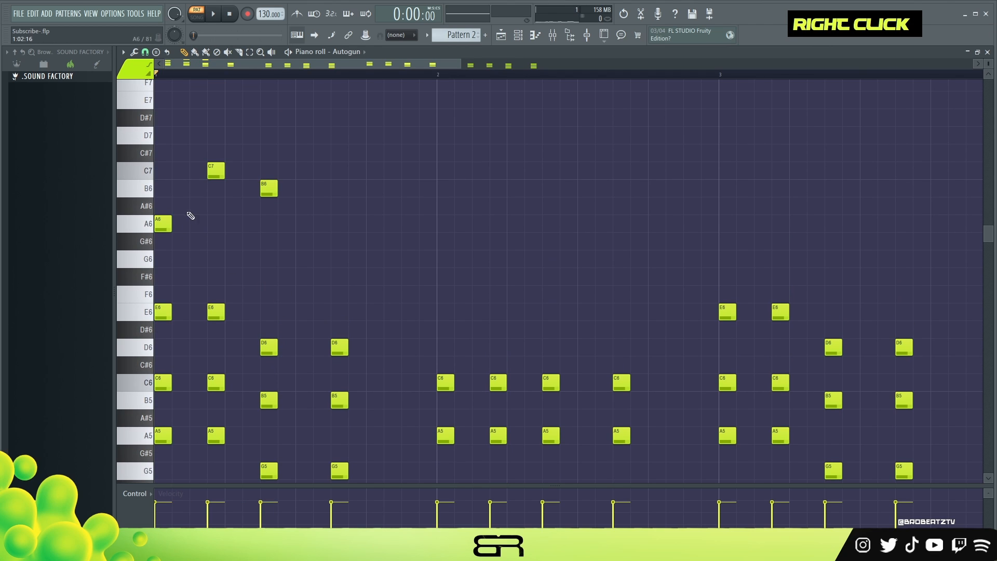
# Step: Move the melody's C7 to step 5 of bar 1, keep B6 at step 7, and copy A6 to step 4
pyautogui.moveTo(208, 163); pyautogui.dragTo(272, 206)
pyautogui.rightClick(207, 198)
pyautogui.moveTo(166, 229); pyautogui.dragTo(217, 230)
pyautogui.hotkey('shift', 'space')
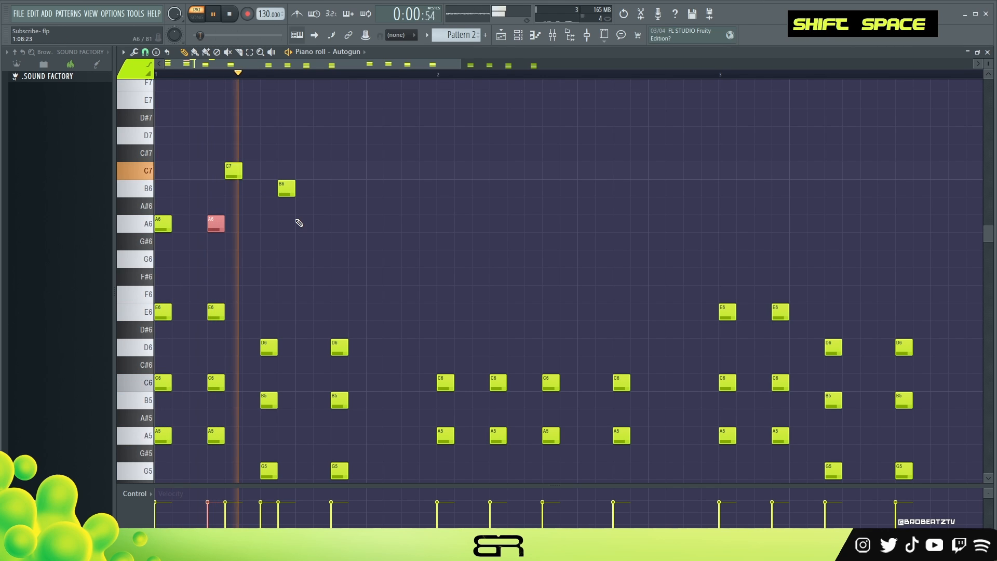
pyautogui.press('space')
pyautogui.press('space')
pyautogui.moveTo(286, 191); pyautogui.dragTo(264, 190)
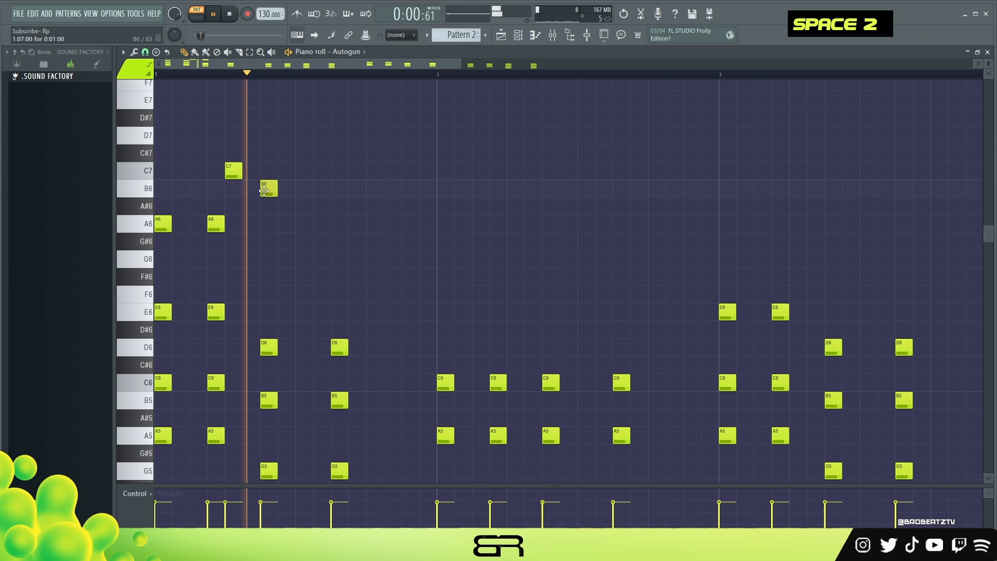
pyautogui.press('space')
pyautogui.press('space')
pyautogui.press('space')
pyautogui.press('space')
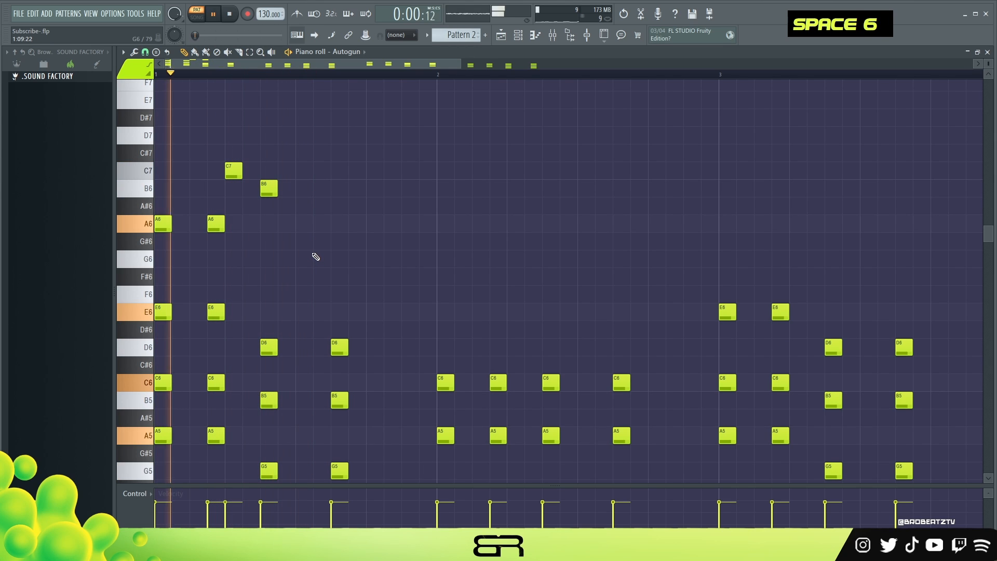
pyautogui.press('space')
pyautogui.moveTo(276, 322); pyautogui.dragTo(270, 356)
pyautogui.hotkey('ctrl', 'Up')
pyautogui.press('space')
pyautogui.press('space')
pyautogui.press('space')
pyautogui.press('space')
pyautogui.rightClick(305, 347)
# Step: Copy a G5 chord note up an octave as a G6 melody note at step 10 of bar 1 and audition it
pyautogui.scroll(-1, 315, 352)
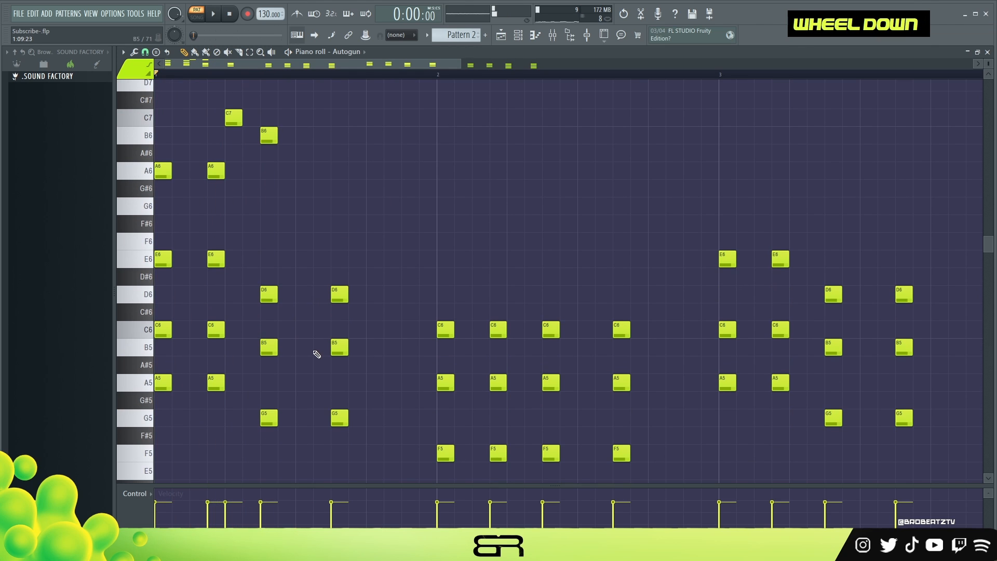
pyautogui.moveTo(273, 418); pyautogui.dragTo(309, 418)
pyautogui.press('space')
pyautogui.press('space')
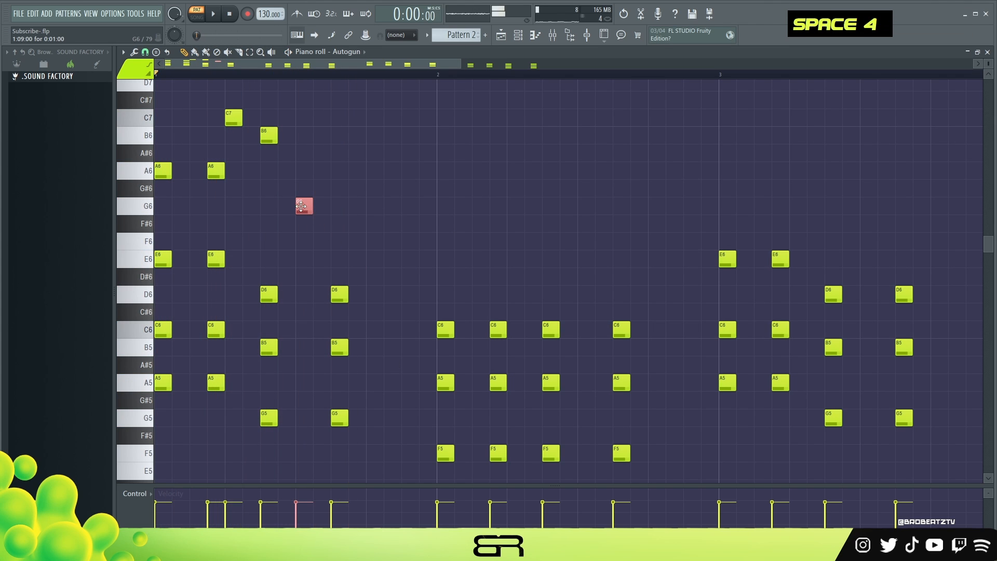
pyautogui.press('space')
pyautogui.press('space')
pyautogui.press('space')
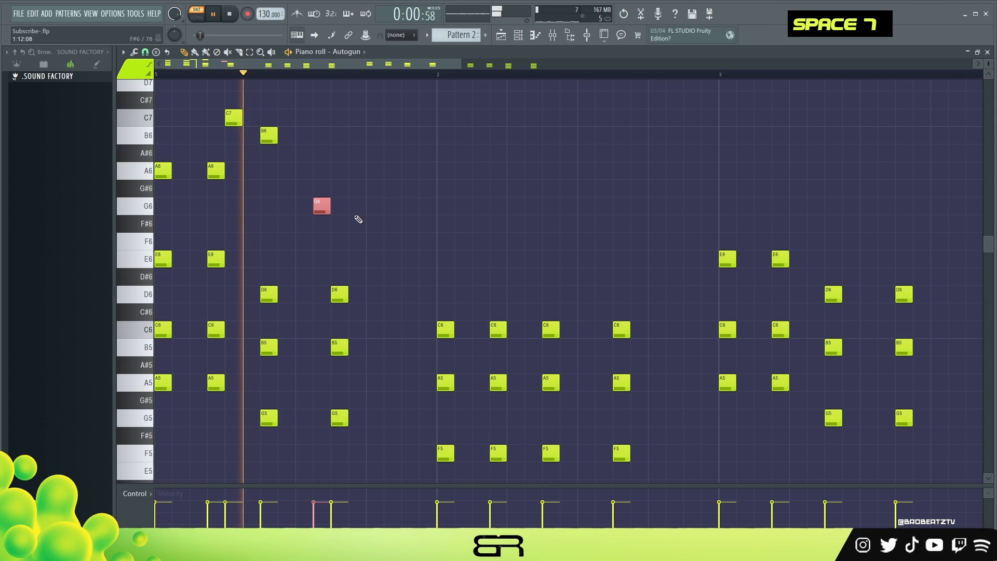
pyautogui.press('space')
pyautogui.press('space')
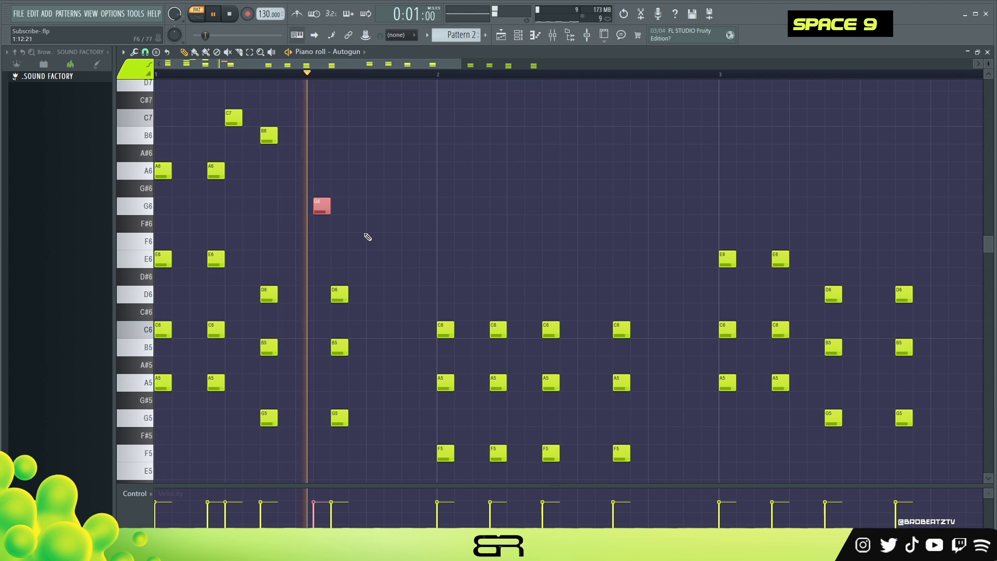
pyautogui.press('space')
# Step: Add an E6 melody note at step 13 of bar 1 and play the phrase
pyautogui.click(371, 259)
pyautogui.press('space')
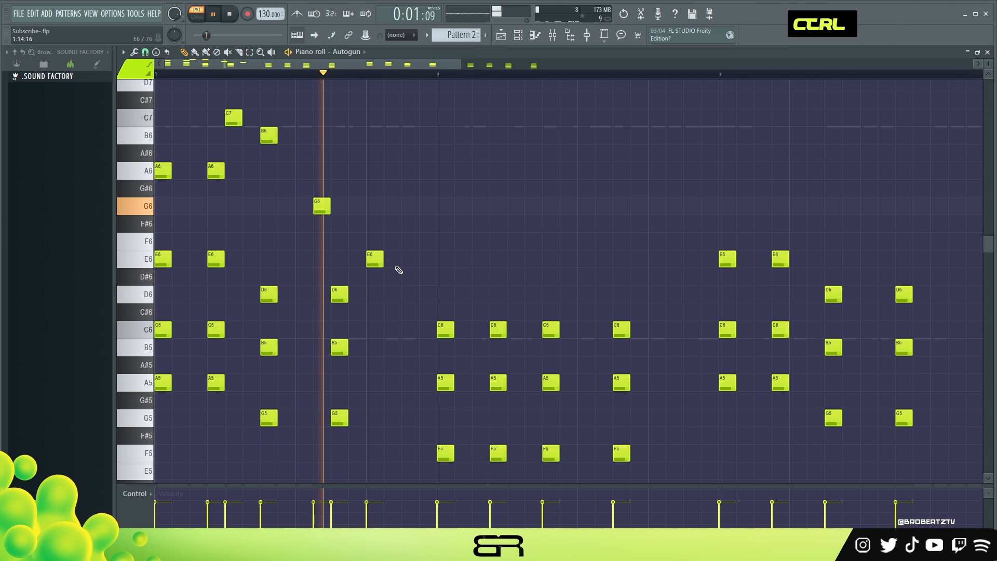
pyautogui.keyDown('ctrl'); pyautogui.click(380, 251); pyautogui.keyUp('ctrl')
pyautogui.moveTo(343, 229); pyautogui.dragTo(312, 195)
pyautogui.press('space')
pyautogui.press('space')
pyautogui.rightClick(470, 236)
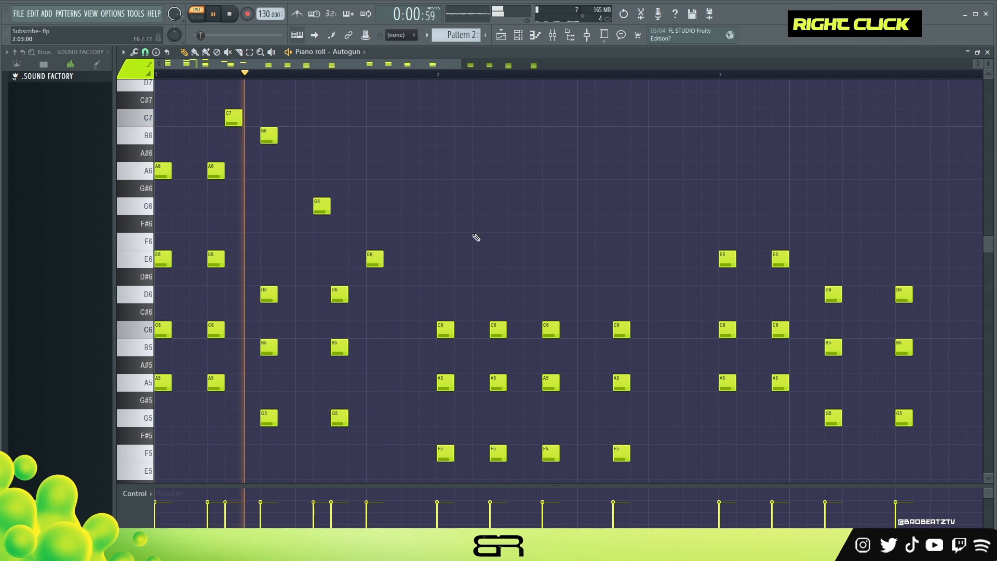
# Step: Copy the A6 melody note to steps 1 and 3 of bar 2 and start playback
pyautogui.press('space')
pyautogui.keyDown('ctrl'); pyautogui.click(162, 174); pyautogui.keyUp('ctrl')
pyautogui.moveTo(432, 190); pyautogui.dragTo(484, 171)
pyautogui.hotkey('shift', 'space')
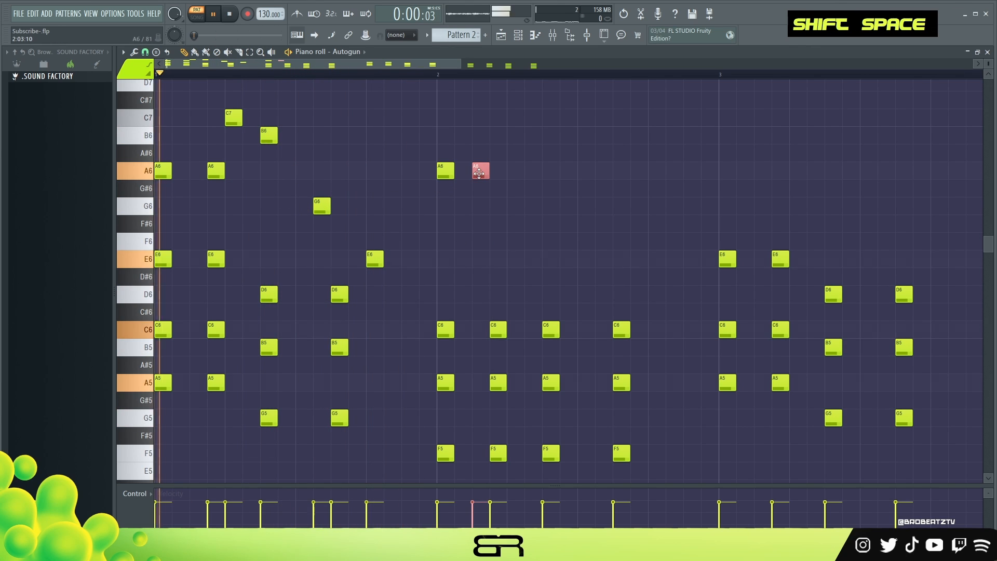
# Step: Continue the bar 2 melody with C7 at step 5, D7 at step 7, C7 at step 10 and B6 at step 13
pyautogui.scroll(1, 518, 205)
pyautogui.click(512, 185)
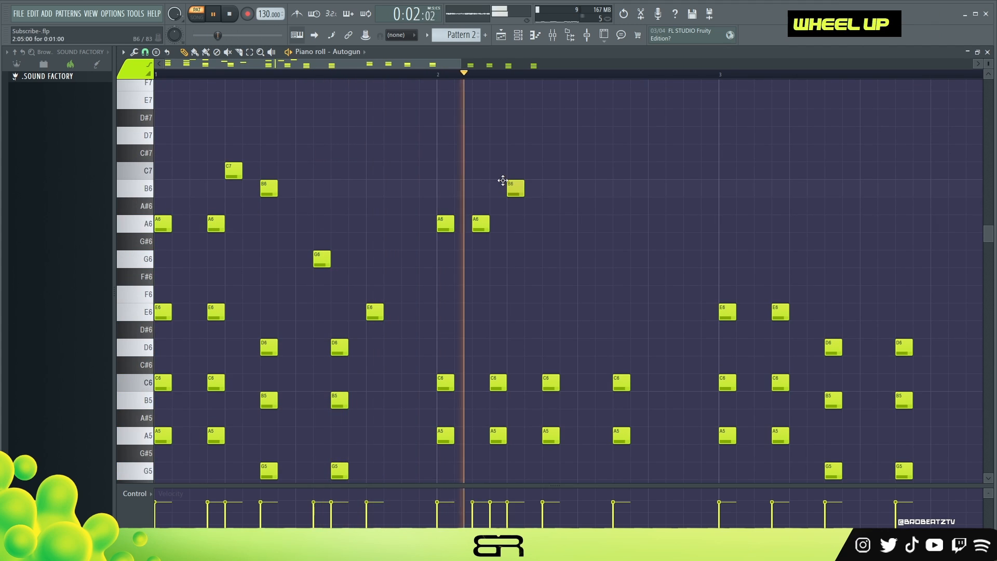
pyautogui.press('space')
pyautogui.press('space')
pyautogui.click(514, 171)
pyautogui.rightClick(516, 188)
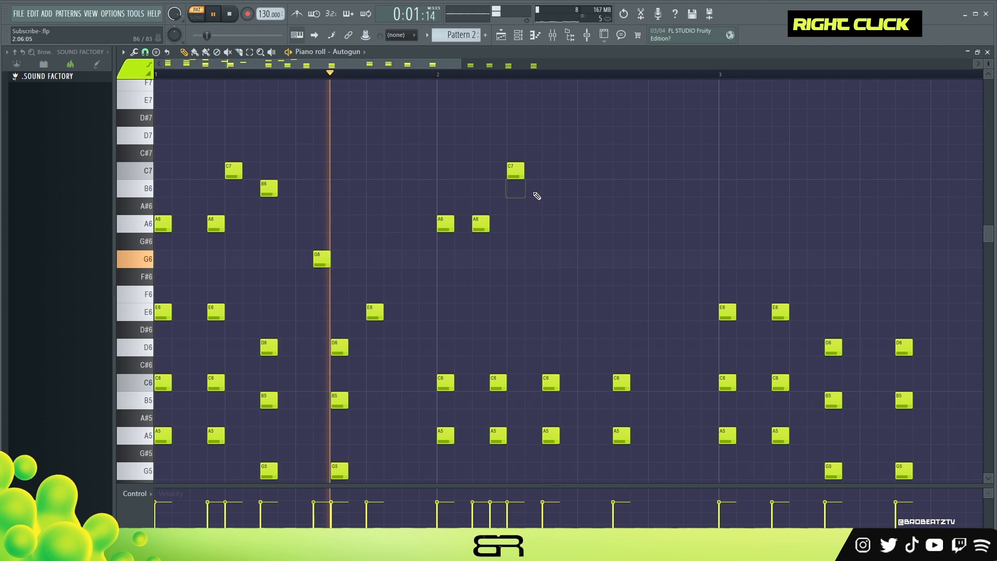
pyautogui.press('space')
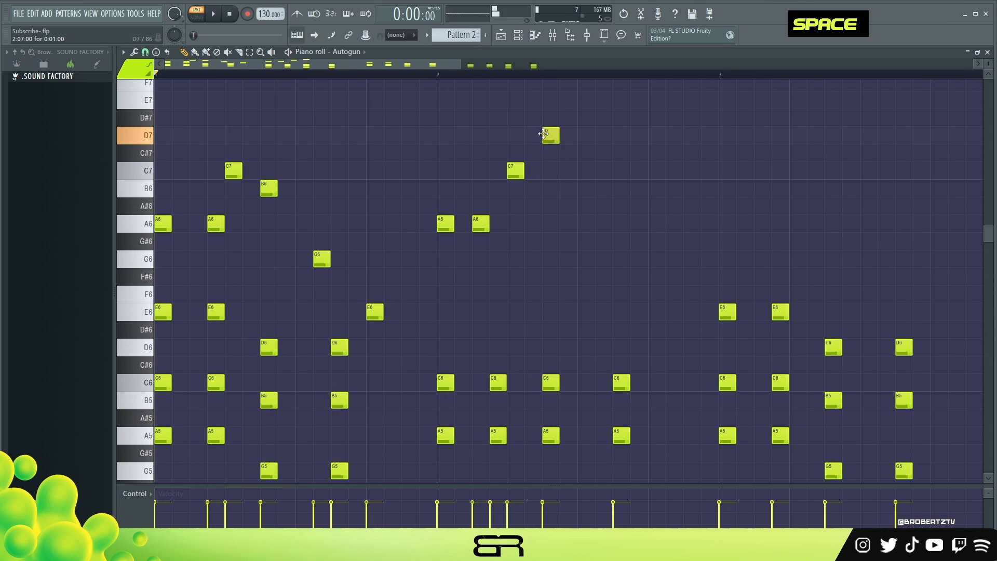
pyautogui.click(599, 171)
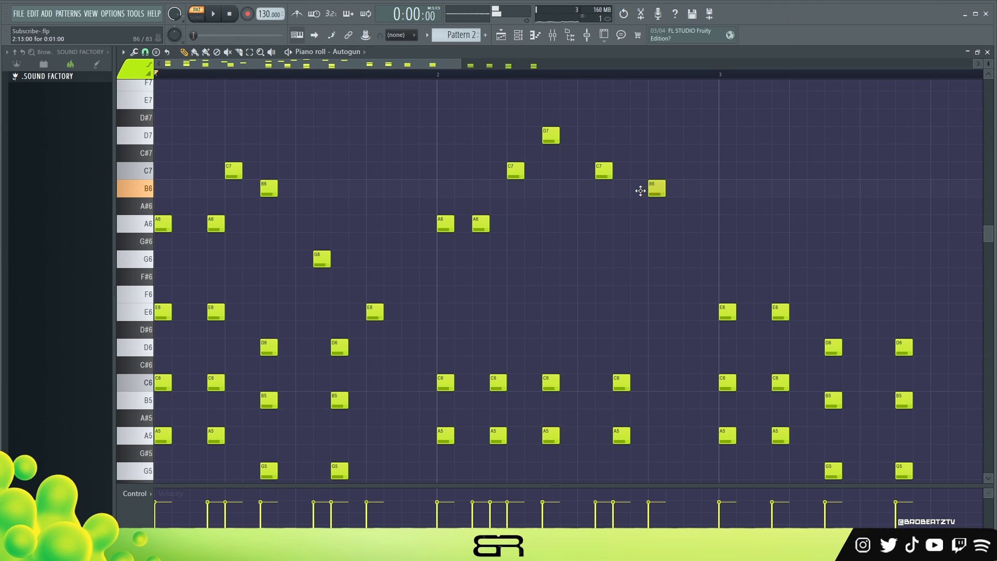
# Step: Copy the two-bar melody over the chords in bars 3 and 4, delete the extra A6 under bar 4's last note, and play it
pyautogui.moveTo(697, 111); pyautogui.dragTo(167, 289)
pyautogui.moveTo(343, 287); pyautogui.dragTo(355, 308)
pyautogui.moveTo(161, 224); pyautogui.dragTo(723, 240)
pyautogui.moveTo(419, 79); pyautogui.dragTo(594, 98)
pyautogui.rightClick(726, 215)
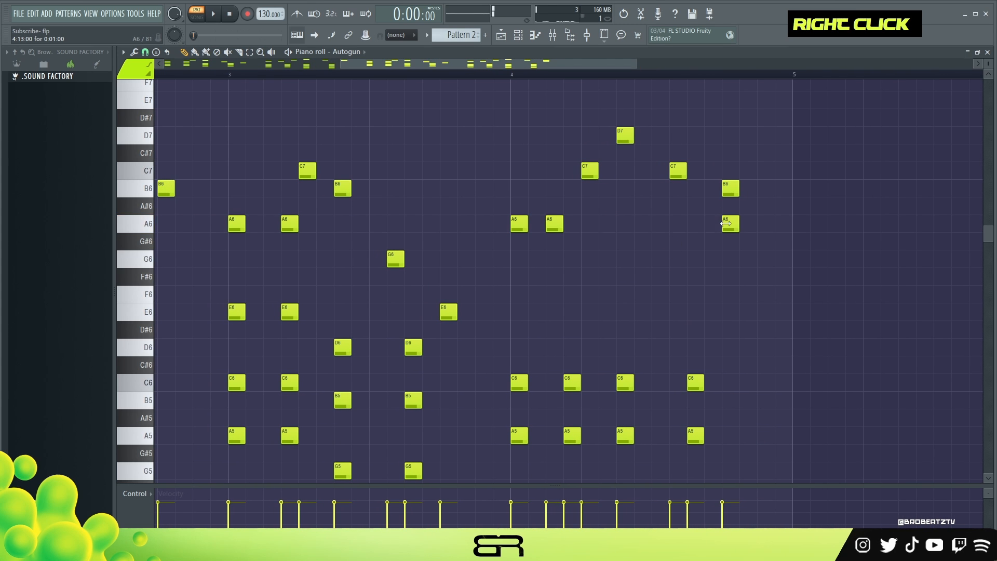
pyautogui.press('space')
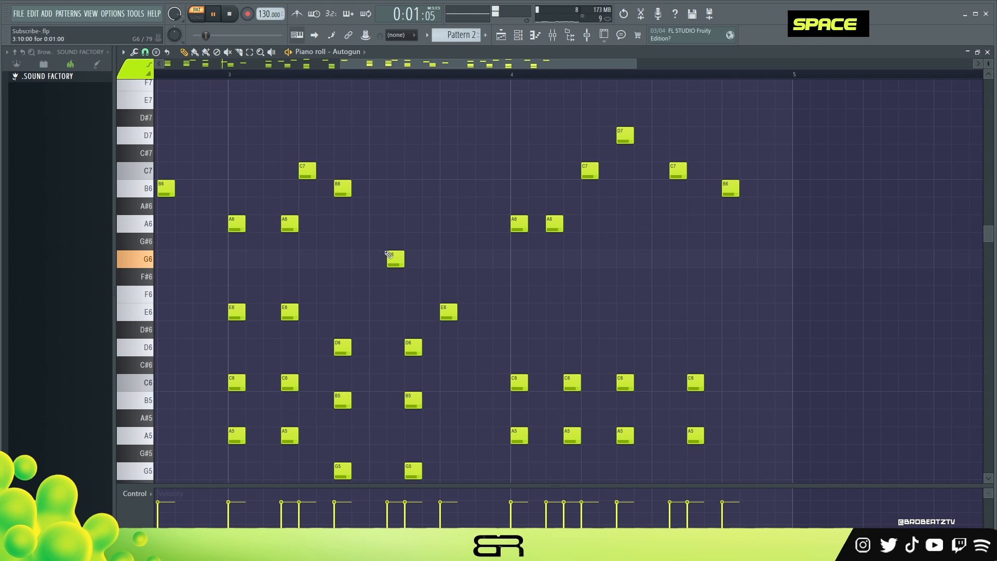
pyautogui.scroll(-2, 281, 83)
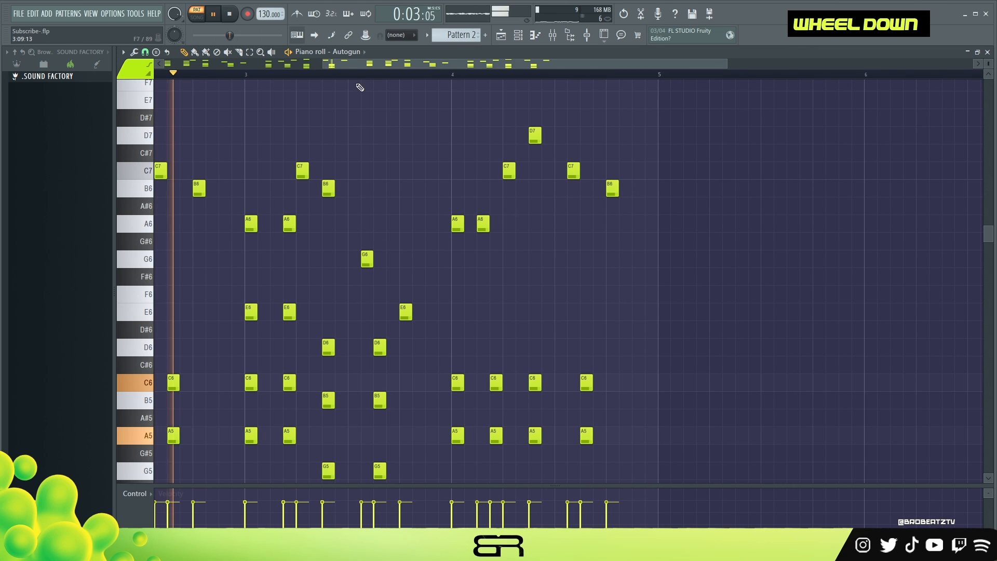
pyautogui.rightClick(364, 193)
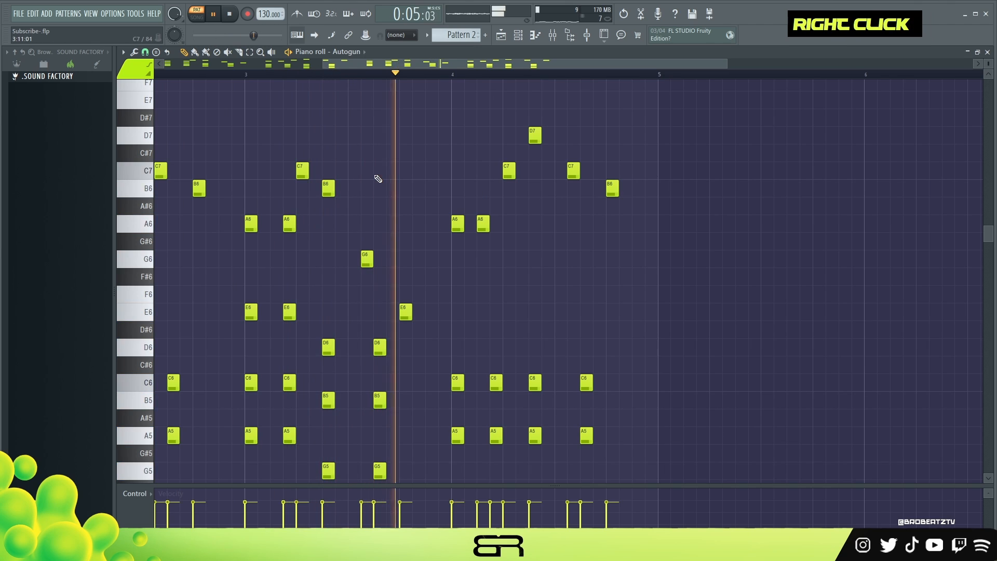
# Step: Lower the last melody note in bar 4, at step 13, to A6 and play the four-bar progression
pyautogui.press('space')
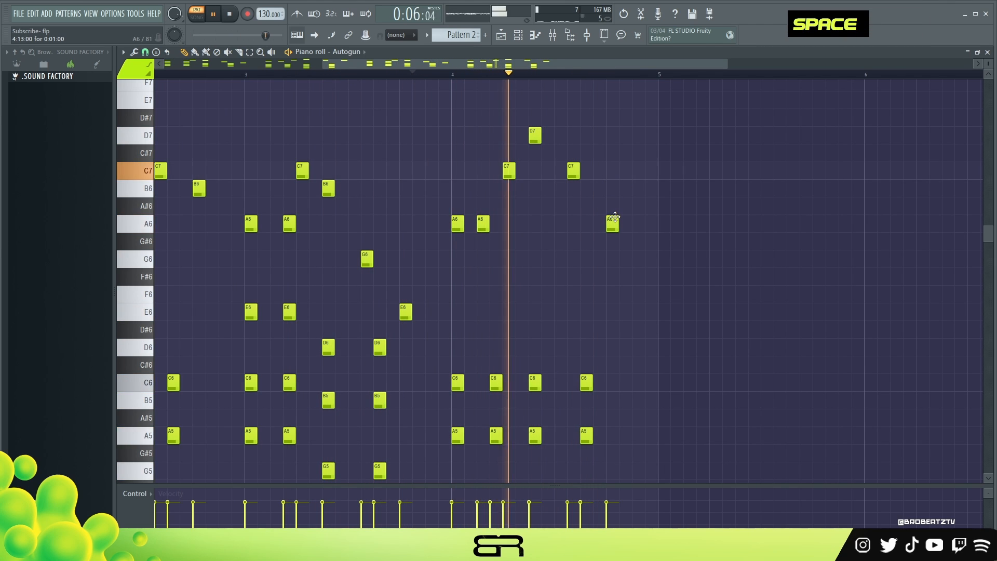
pyautogui.press('space')
pyautogui.press('space')
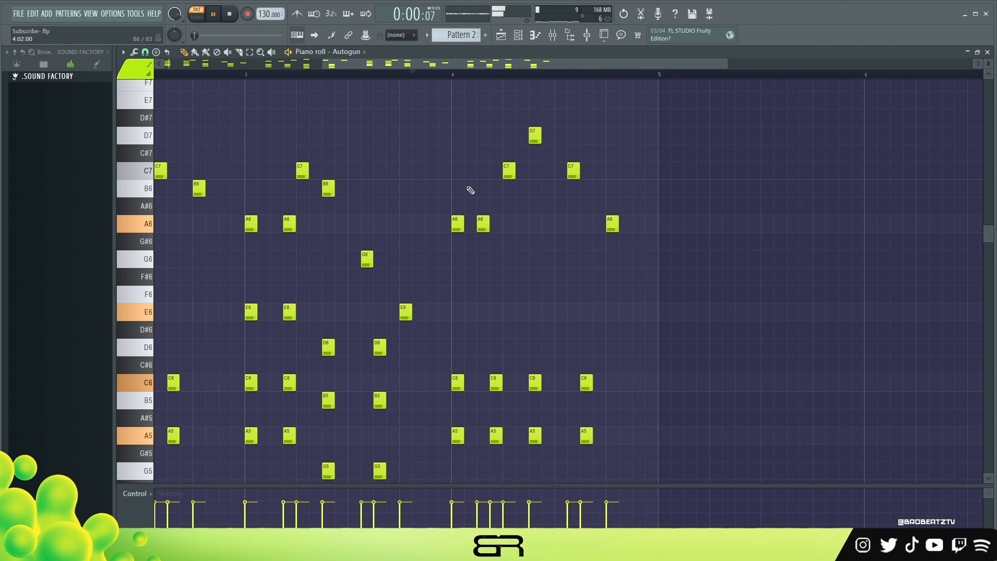
pyautogui.keyDown('ctrl'); pyautogui.rightClick(458, 187); pyautogui.keyUp('ctrl')
pyautogui.press('space')
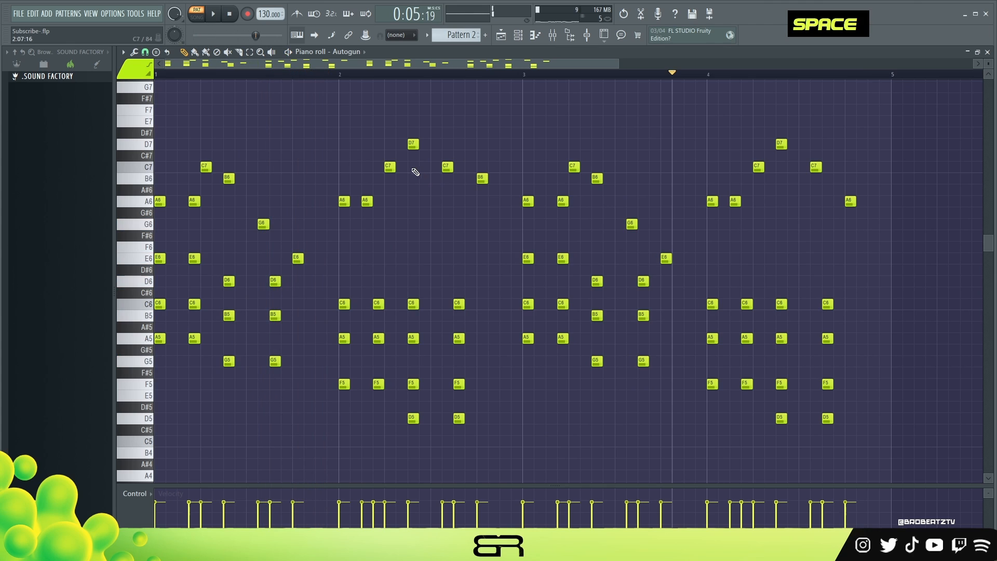
pyautogui.rightClick(413, 256)
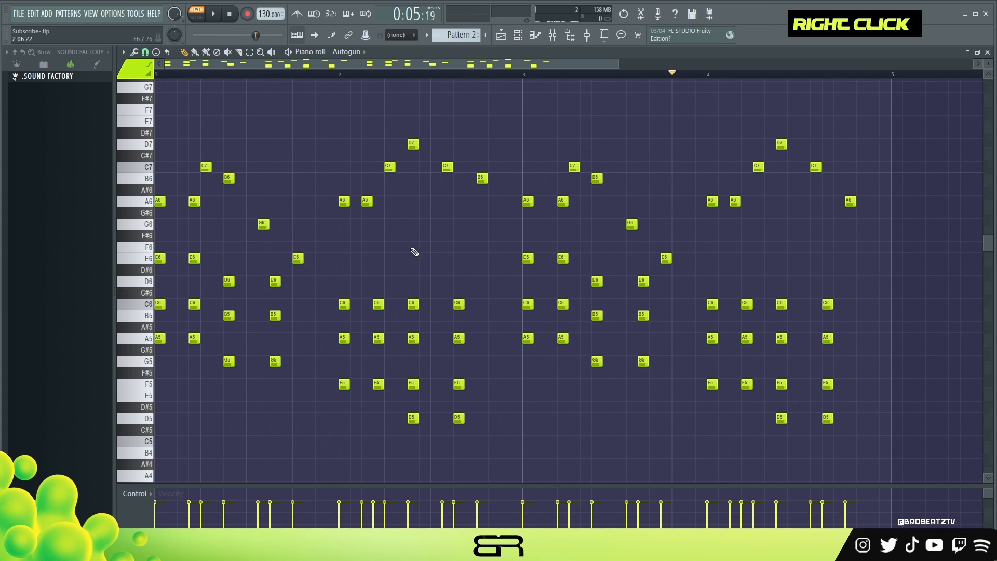
# Step: Write an (808) Brother bassline with A5, G5 and G4 in bar 1 and D5 notes in bar 2, and duplicate it into bars 3 and 4
pyautogui.click(517, 42)
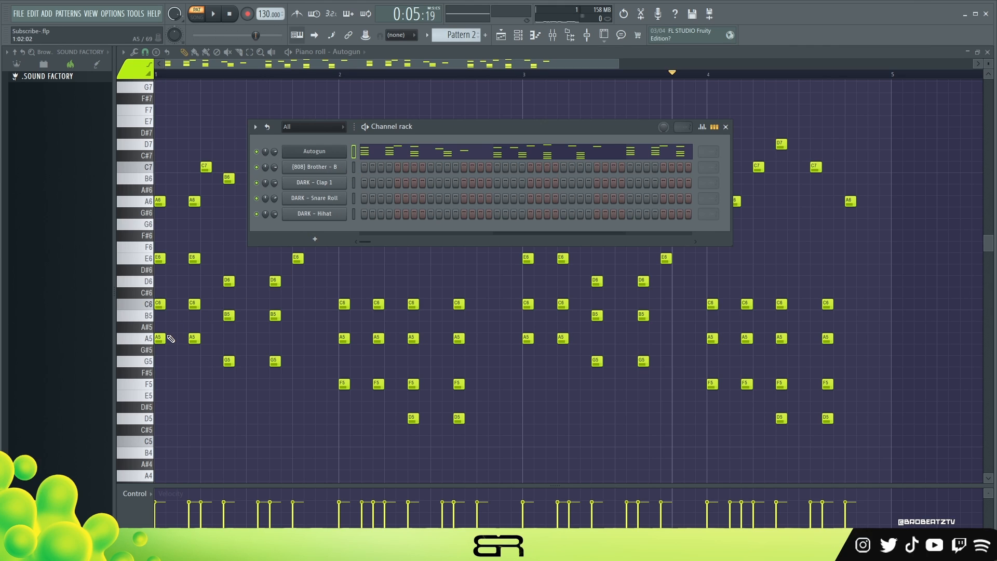
pyautogui.rightClick(314, 179)
pyautogui.press('space')
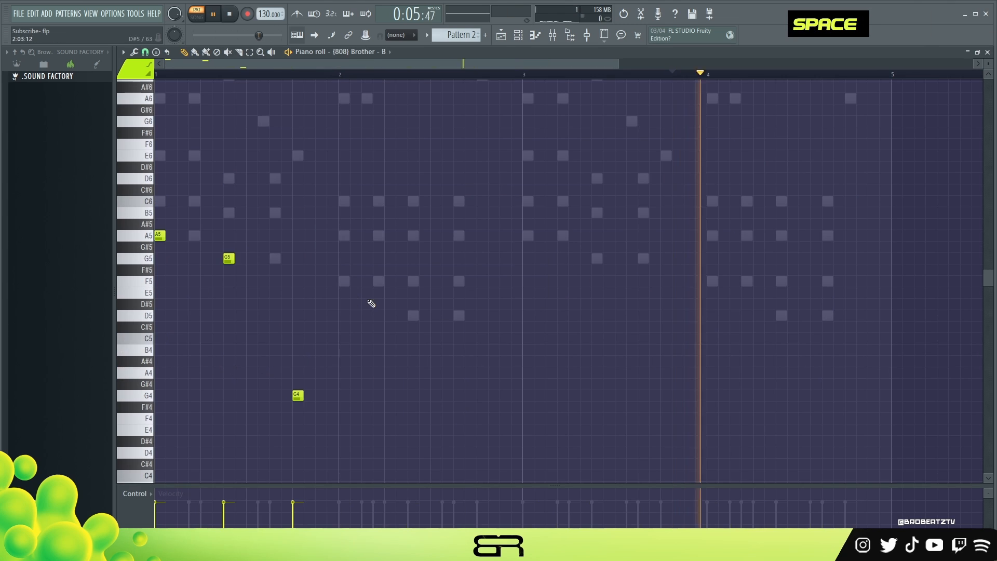
pyautogui.click(506, 316)
pyautogui.hotkey('ctrl', 'b')
# Step: Vary the copied bassline: place G4 at step 15 of bar 3 and step 5 of bar 4, and delete the bass D5 at bar 4's step 7
pyautogui.click(690, 396)
pyautogui.rightClick(671, 397)
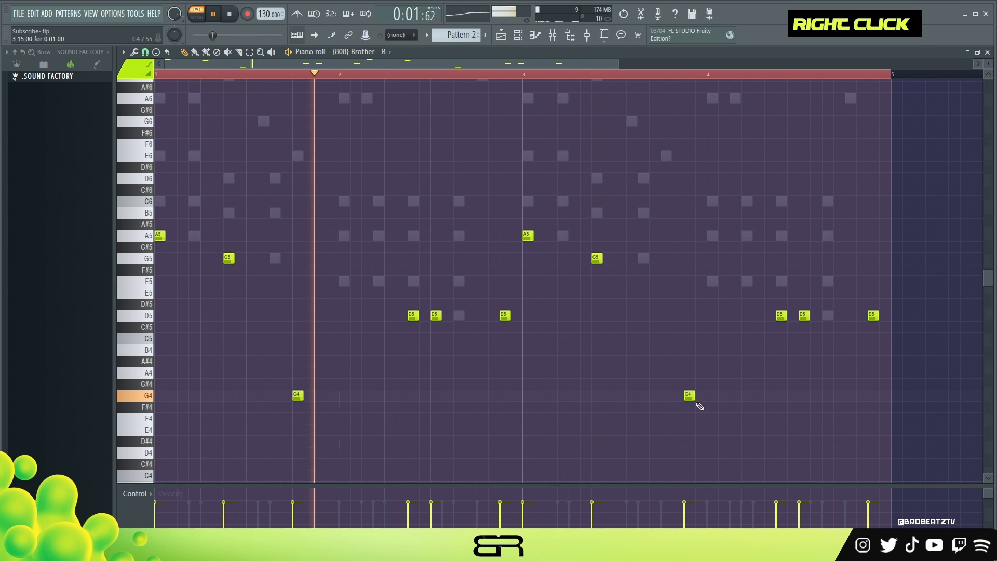
pyautogui.click(759, 396)
pyautogui.rightClick(781, 316)
# Step: Add a DARK - Clap 1 hit on C5 at step 9 of bar 1 and repeat it in all four bars
pyautogui.click(518, 35)
pyautogui.rightClick(314, 183)
pyautogui.click(251, 338)
pyautogui.scroll(6, 244, 335)
pyautogui.hotkey('ctrl', 'b')
# Step: Place DARK - Snare Roll hits on C5 at step 11 of bar 1 and step 3 of bar 2, and play them
pyautogui.rightClick(315, 199)
pyautogui.click(272, 339)
pyautogui.press('space')
pyautogui.press('space')
pyautogui.press('space')
pyautogui.press('space')
pyautogui.click(367, 338)
pyautogui.press('space')
pyautogui.press('space')
pyautogui.press('space')
# Step: Add a roll of three short snare notes from step 11 of bar 2 and a short hit at step 15, and play it
pyautogui.click(459, 339)
pyautogui.click(456, 338)
pyautogui.click(464, 339)
pyautogui.click(471, 339)
pyautogui.press('space')
pyautogui.click(502, 339)
pyautogui.press('space')
pyautogui.press('space')
# Step: Add C5 snare hits at step 11 of bar 3 and steps 3 and 15 of bar 4
pyautogui.click(640, 339)
pyautogui.click(732, 339)
pyautogui.click(871, 338)
# Step: Place short DARK - Hihat notes on C5 at steps 1, 5, 6, 7 and 13 of bar 1
pyautogui.click(518, 35)
pyautogui.rightClick(314, 213)
pyautogui.click(156, 339)
pyautogui.press('space')
pyautogui.press('space')
pyautogui.press('space')
# Step: Add C5 hi-hats at steps 1, 3, 5, 7 and 13 of bar 2 and duplicate the two bars into bars 3 and 4
pyautogui.press('space')
pyautogui.click(202, 339)
pyautogui.click(215, 338)
pyautogui.click(225, 339)
pyautogui.click(294, 339)
pyautogui.click(340, 338)
pyautogui.click(363, 339)
pyautogui.click(387, 339)
pyautogui.click(479, 339)
# Step: Vary the copied hi-hats with rolls of three B4 notes after step 5 in bars 3 and 4, deleting the C5 hits in their way
pyautogui.press('space')
pyautogui.hotkey('ctrl', 'b')
pyautogui.rightClick(582, 339)
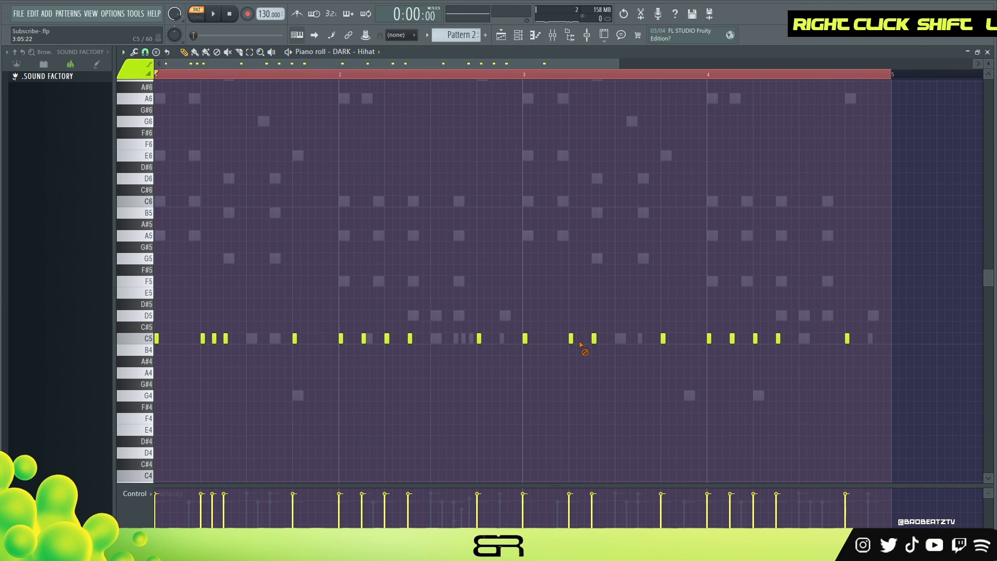
pyautogui.rightClick(778, 339)
pyautogui.press('space')
pyautogui.press('space')
# Step: Arrange the channel rack and the Autogun plugin window side by side over the playlist and play the full Pattern 2 beat
pyautogui.click(518, 35)
pyautogui.click(501, 35)
pyautogui.moveTo(432, 128); pyautogui.dragTo(409, 86)
pyautogui.click(329, 112)
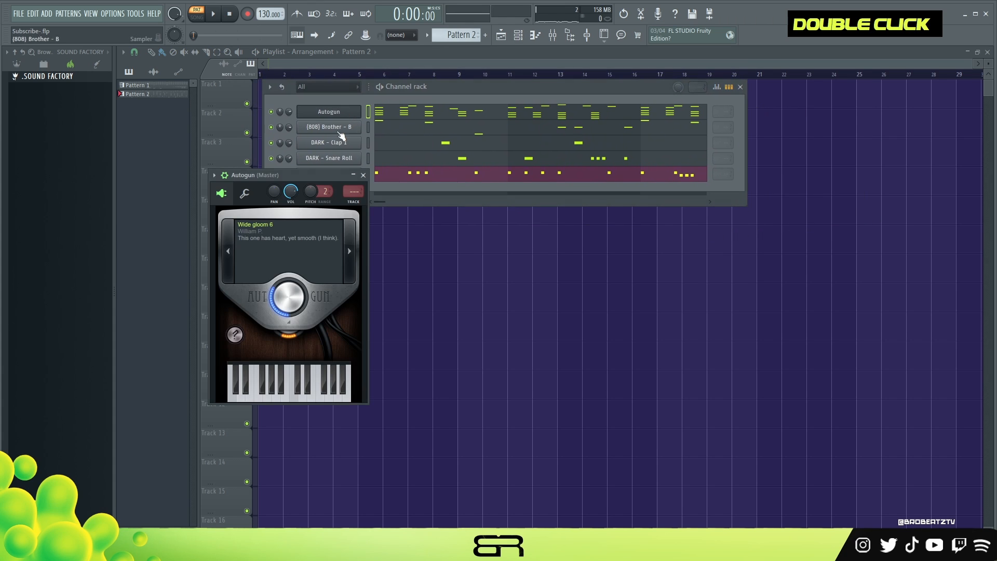
pyautogui.moveTo(294, 176); pyautogui.dragTo(841, 89)
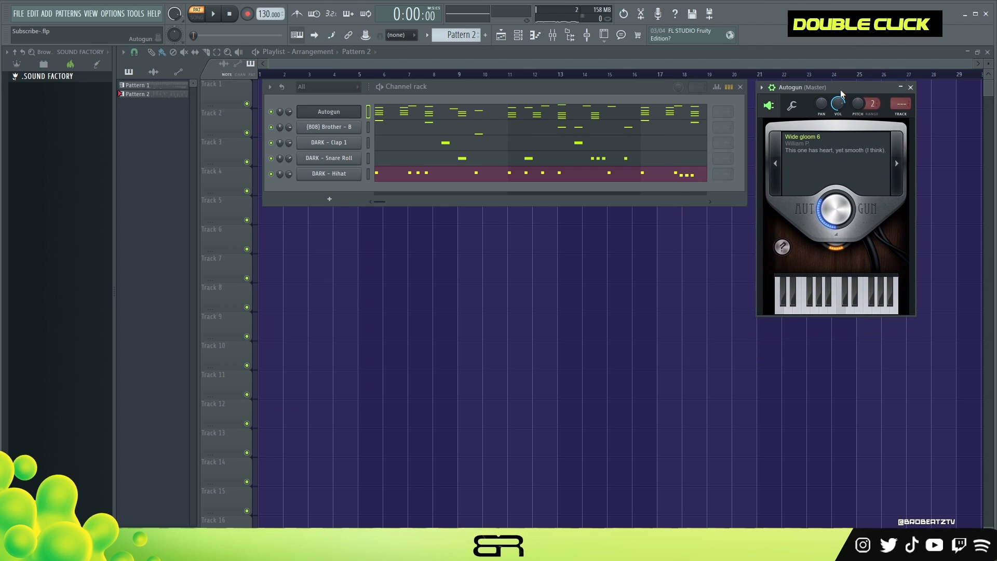
pyautogui.press('space')
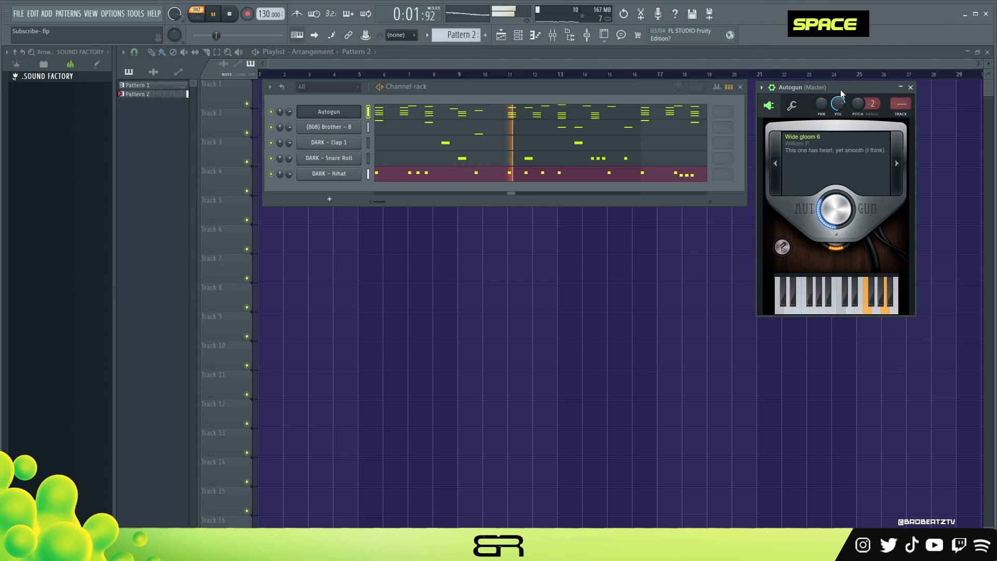
pyautogui.moveTo(825, 87); pyautogui.dragTo(818, 86)
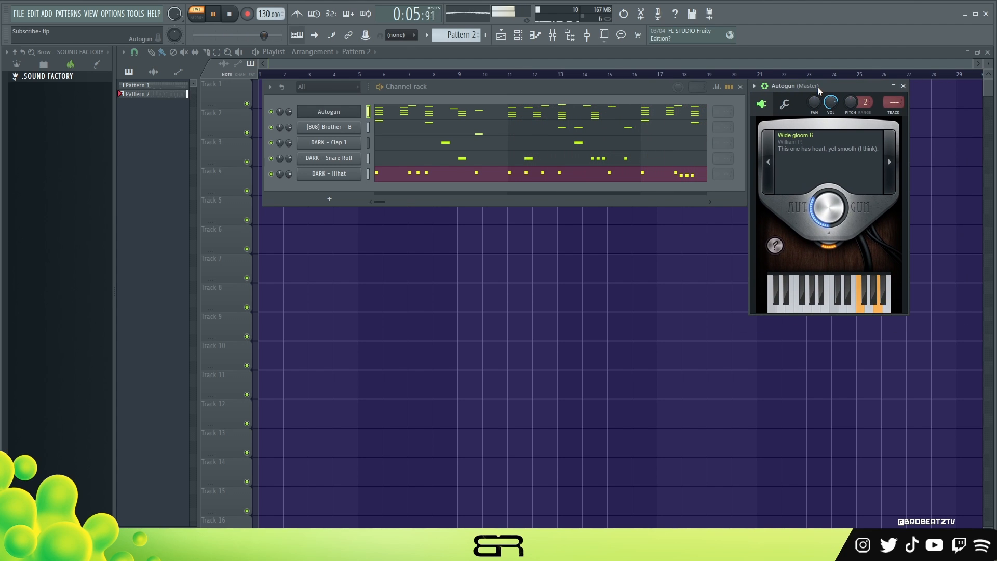
pyautogui.press('space')
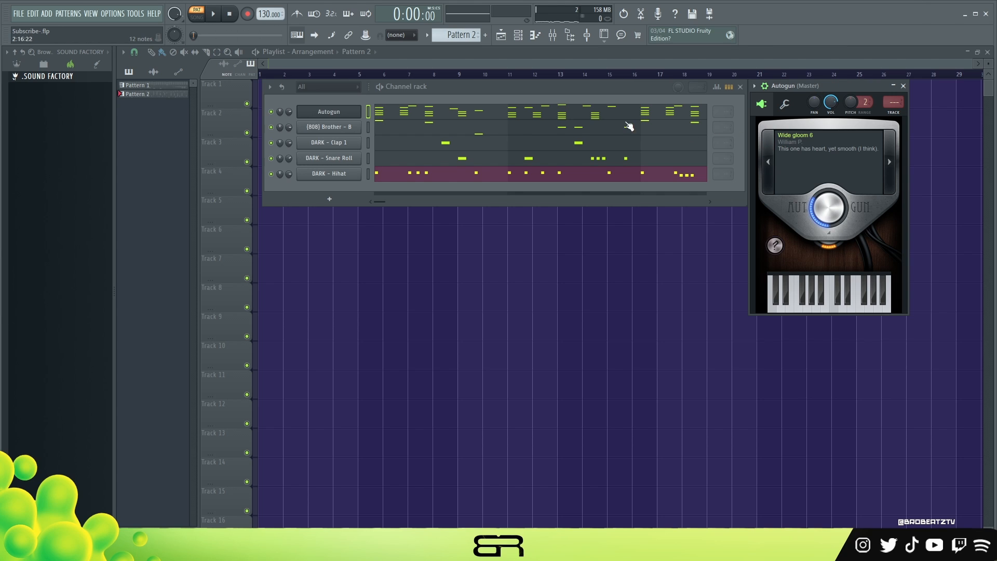
# Step: Reopen the Autogun notes in the piano roll and move the playhead to about step 12 of bar 2
pyautogui.moveTo(414, 93); pyautogui.dragTo(422, 96)
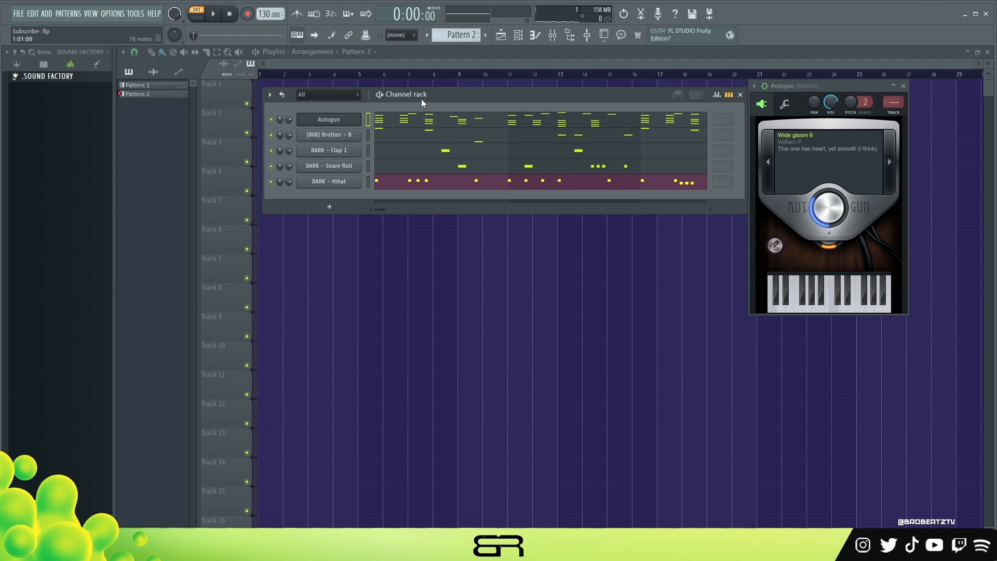
pyautogui.click(429, 121)
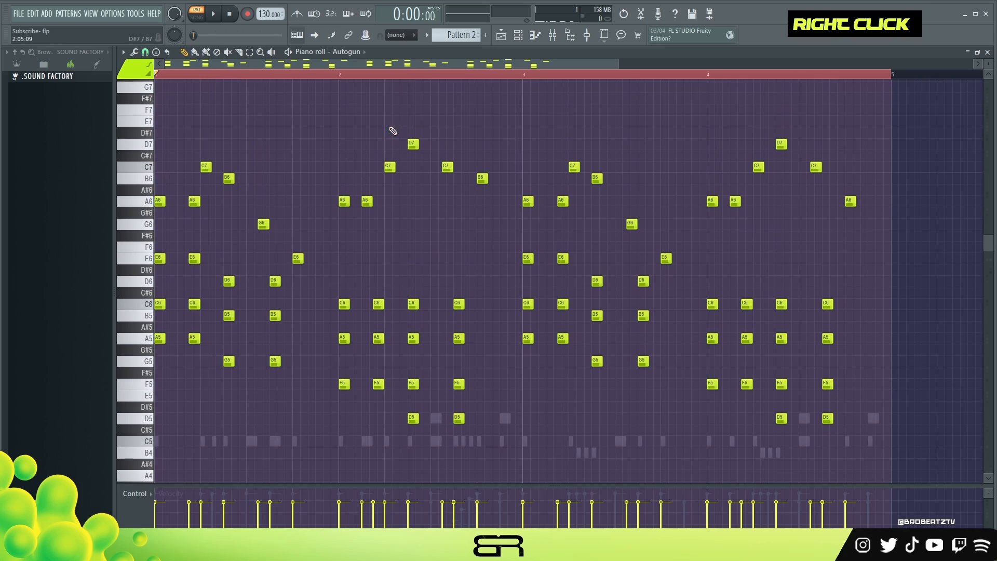
pyautogui.rightClick(470, 75)
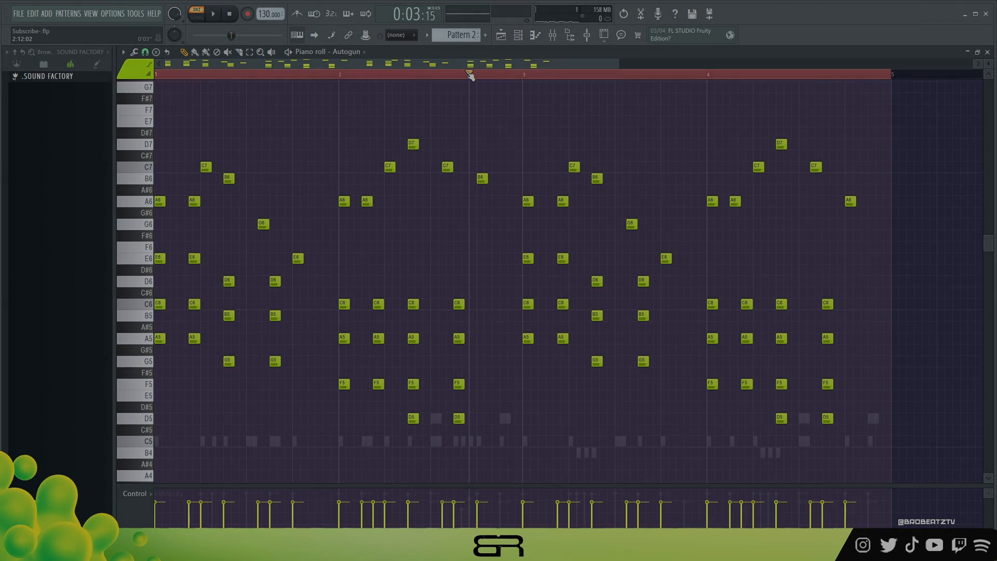